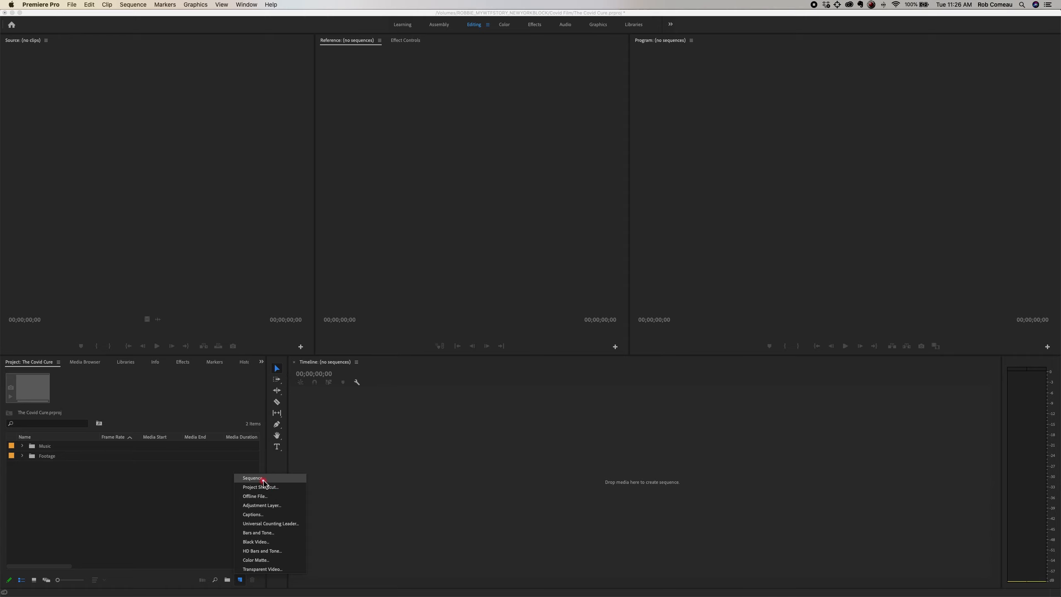
left_click(249, 478)
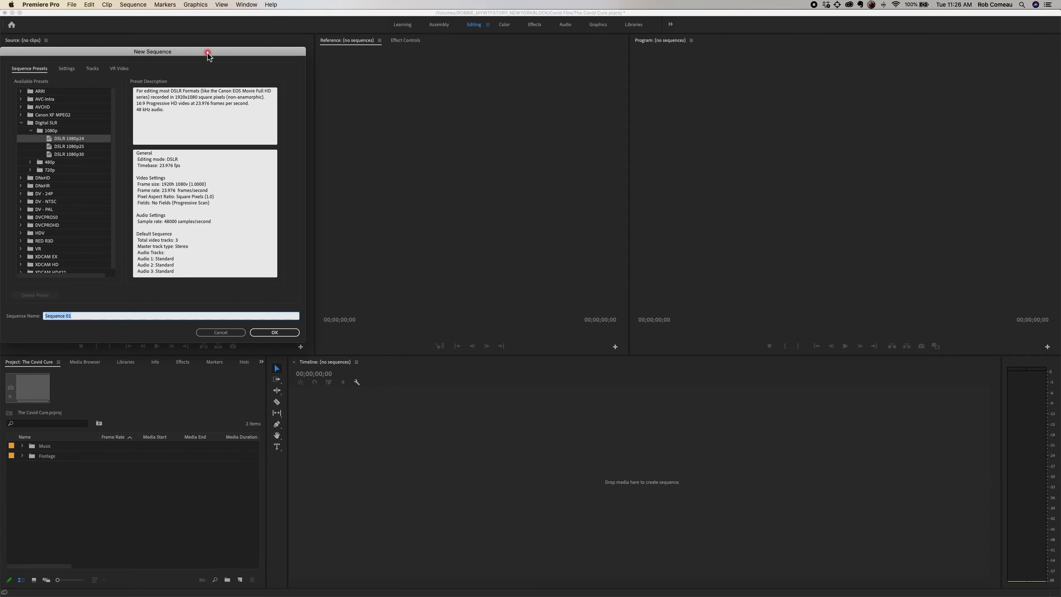
left_click_drag(209, 51, 274, 62)
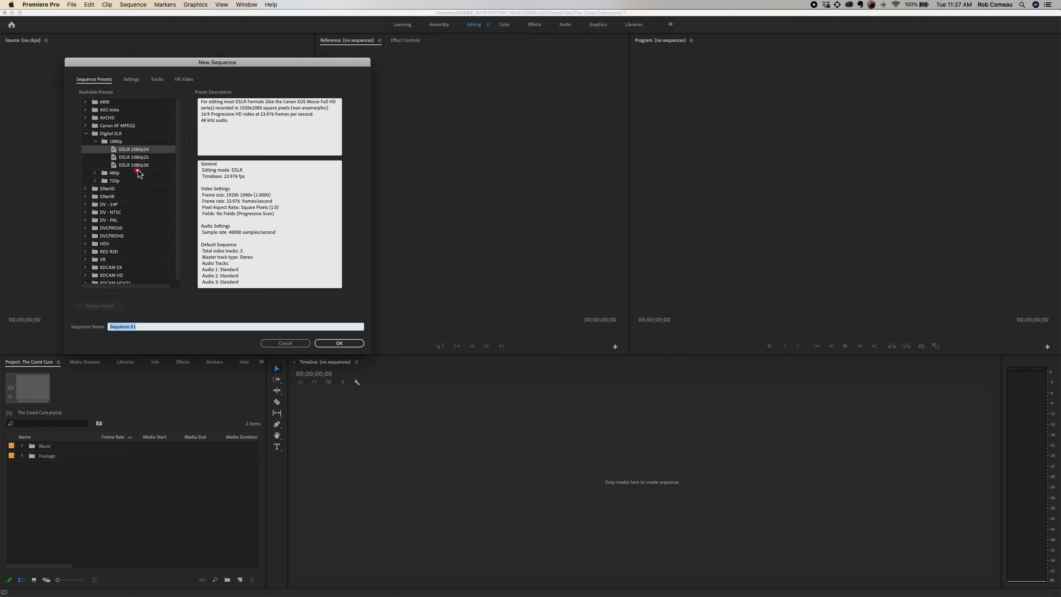
left_click(286, 343)
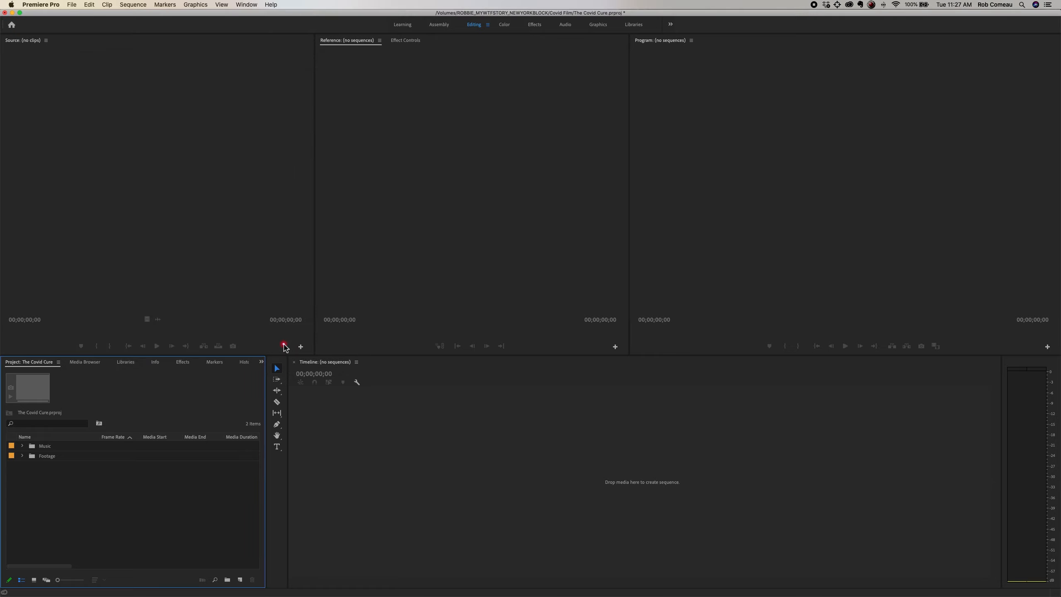
Step: Create a new sequence that matches the 23.98 fps woman-washing-hands clip in the Footage bin
left_click(22, 455)
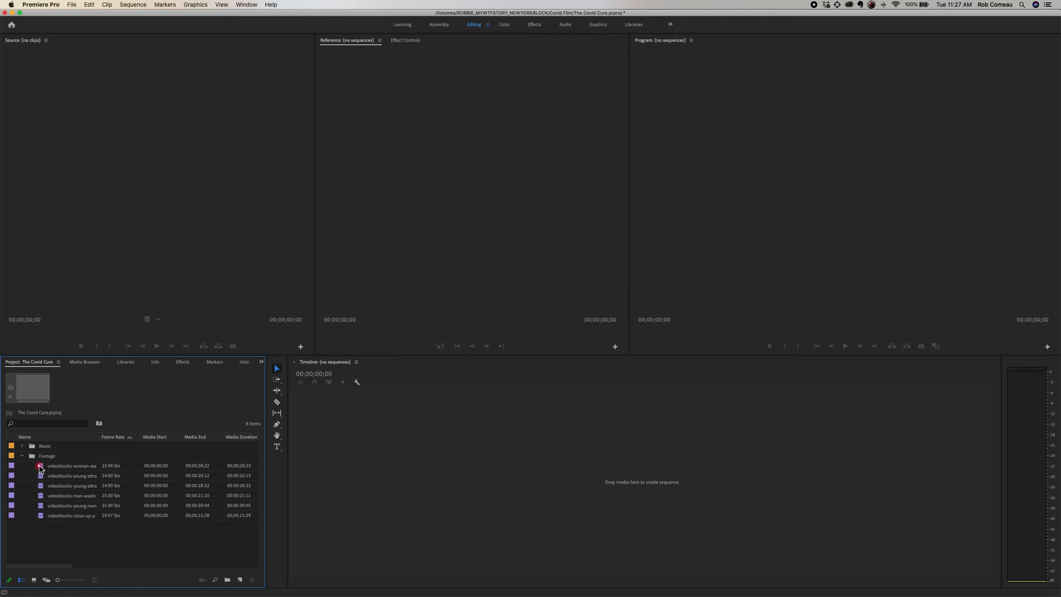
left_click_drag(40, 467, 131, 517)
left_click_drag(227, 574, 239, 582)
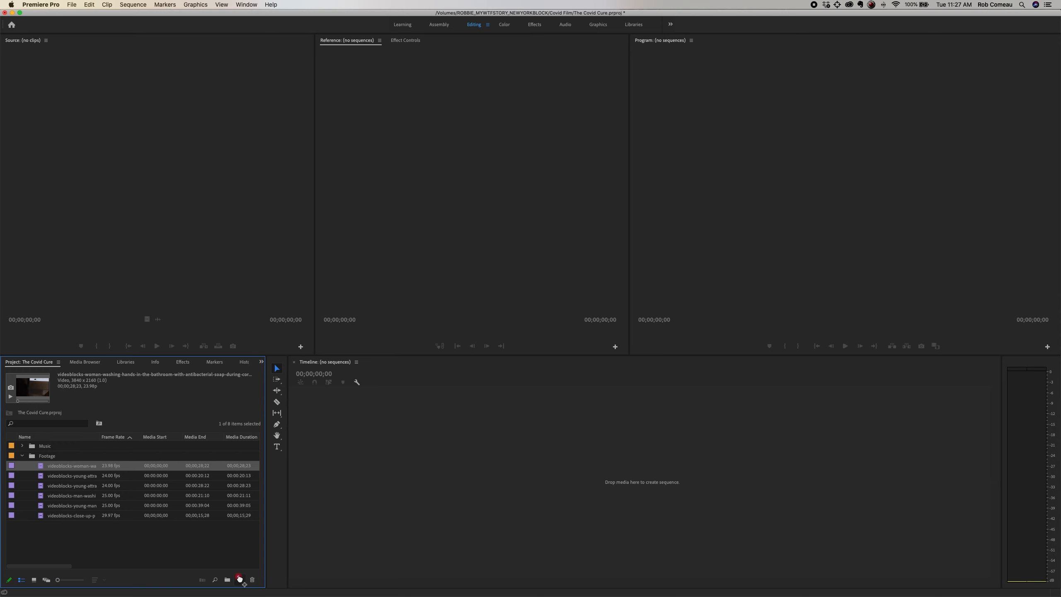
left_click_drag(242, 582, 242, 582)
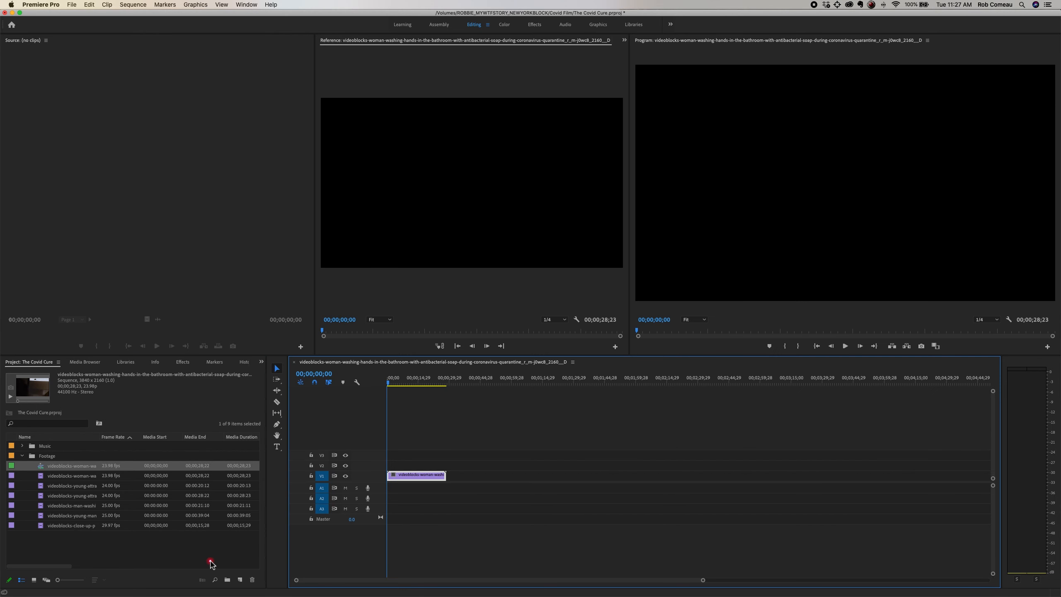
left_click(440, 425)
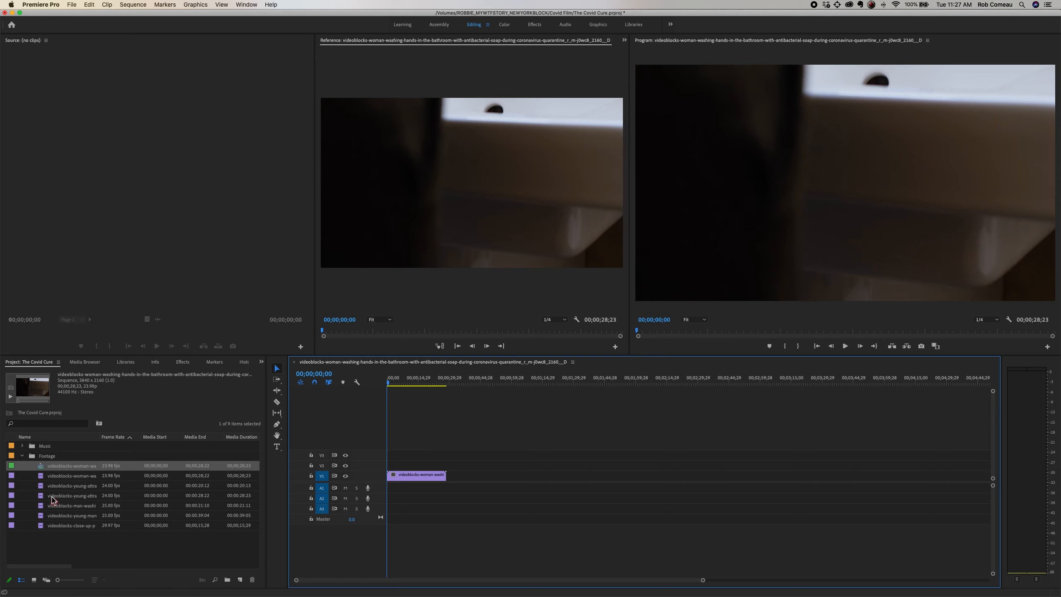
Step: Compare the video info of the woman-washing-hands source clip with that of the sequence made from it
left_click_drag(83, 477, 102, 484)
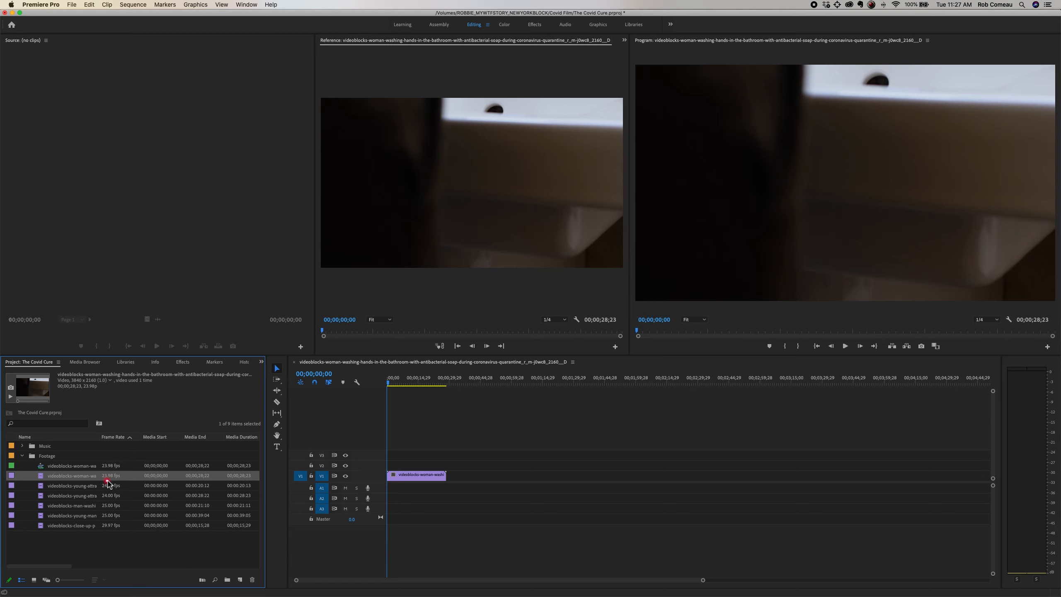
left_click(443, 429)
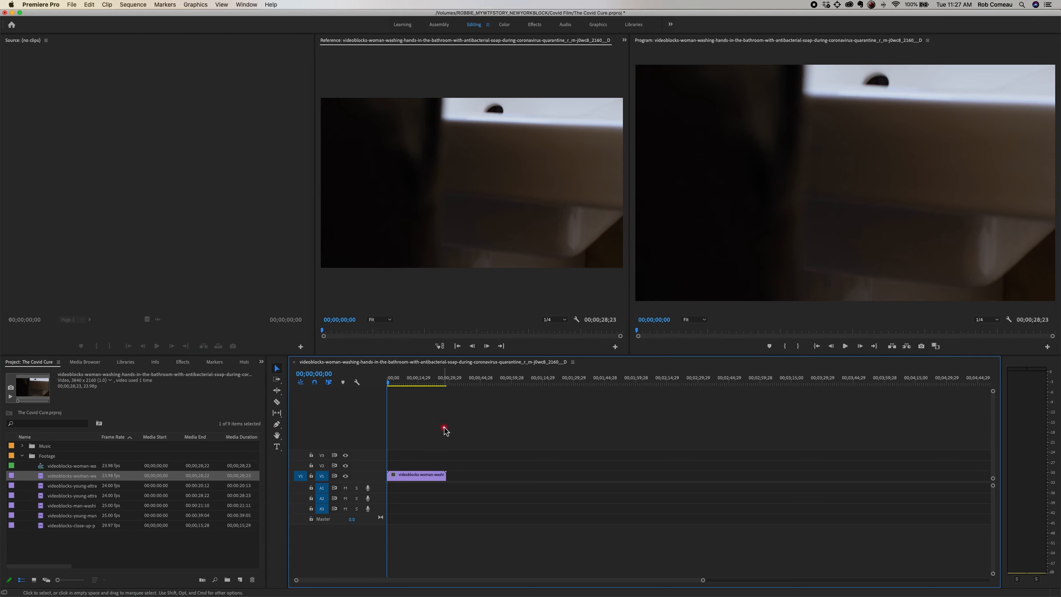
left_click(77, 467)
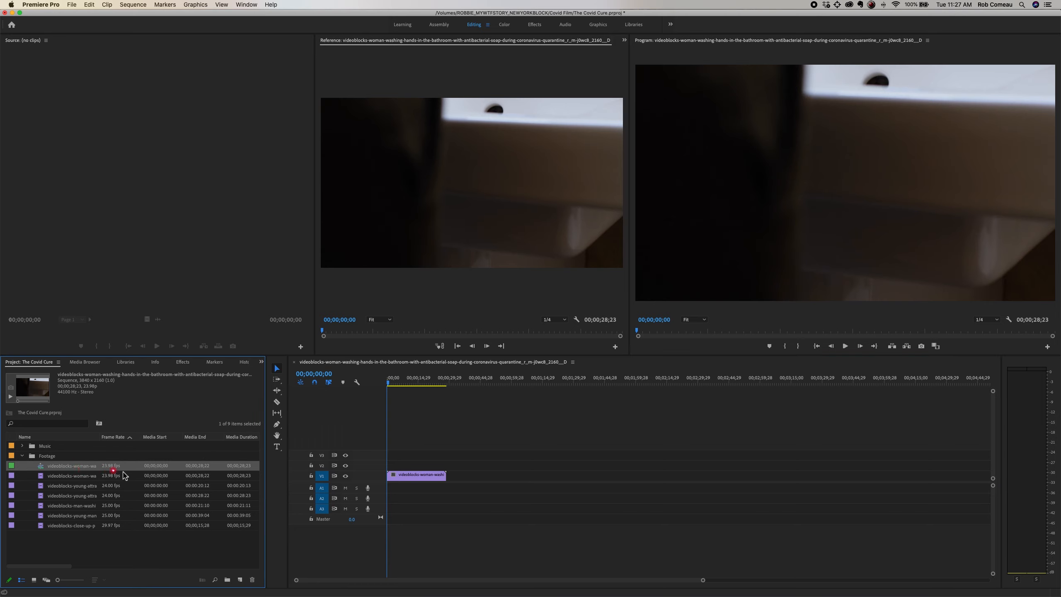
scroll(147, 474, "right", 5)
scroll(147, 474, "right", 5)
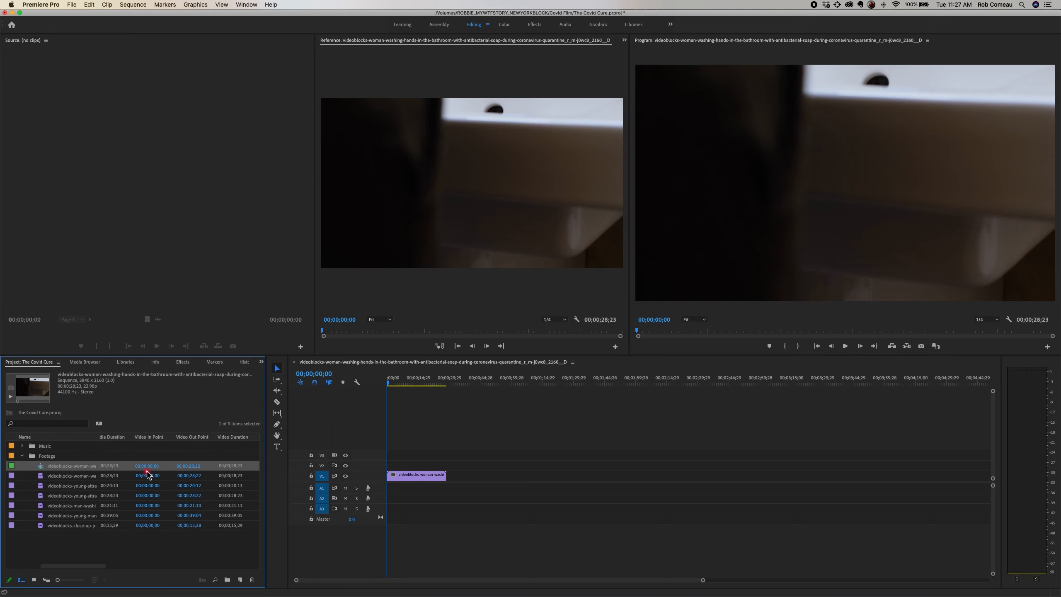
scroll(187, 471, "right", 5)
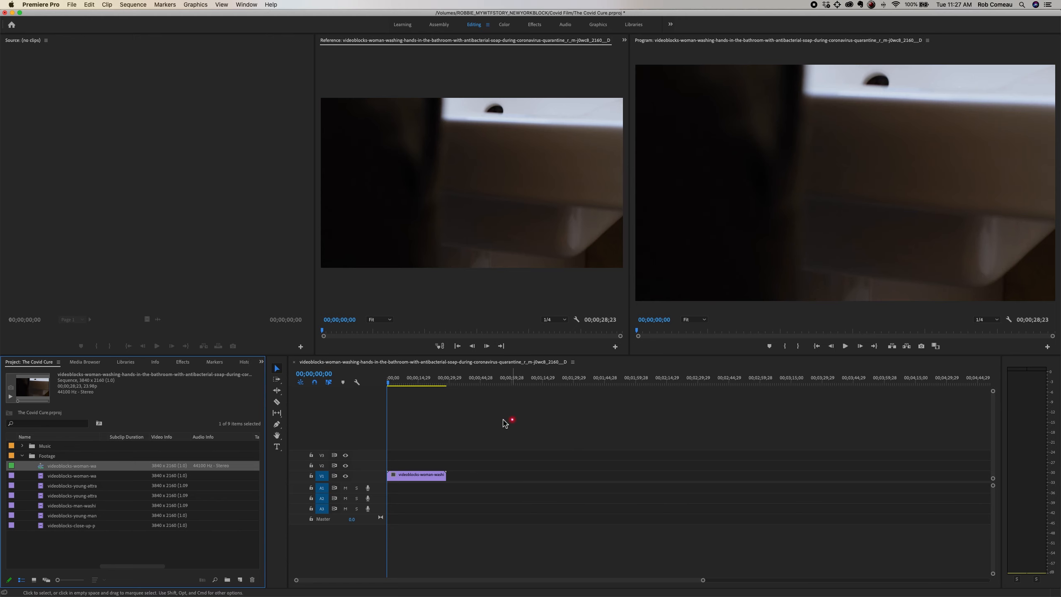
Step: Change the sequence's frame size to 1920 horizontal by 1080 vertical in the sequence settings
left_click(129, 5)
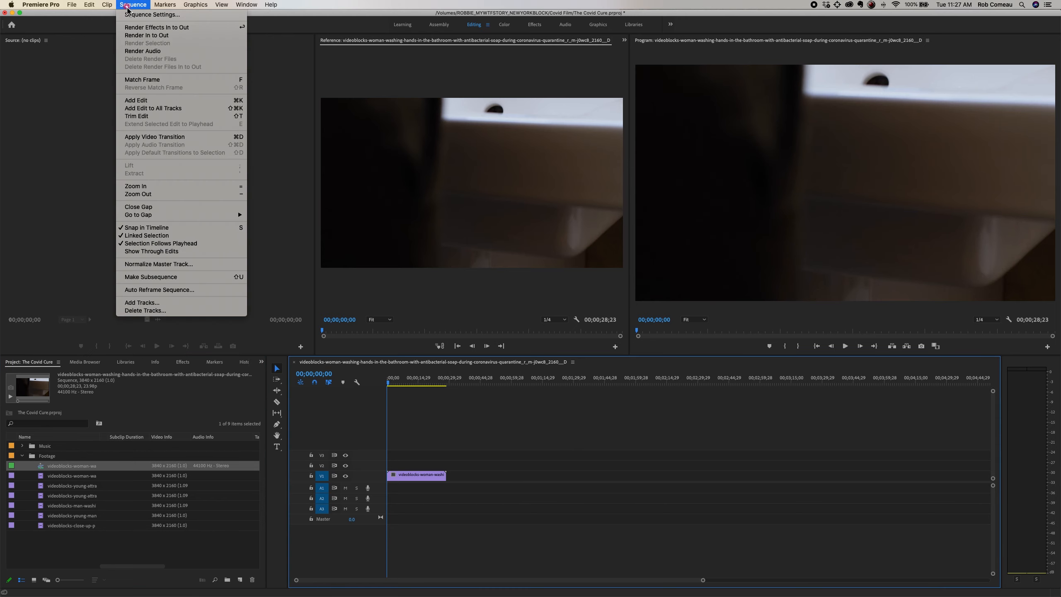
left_click(129, 15)
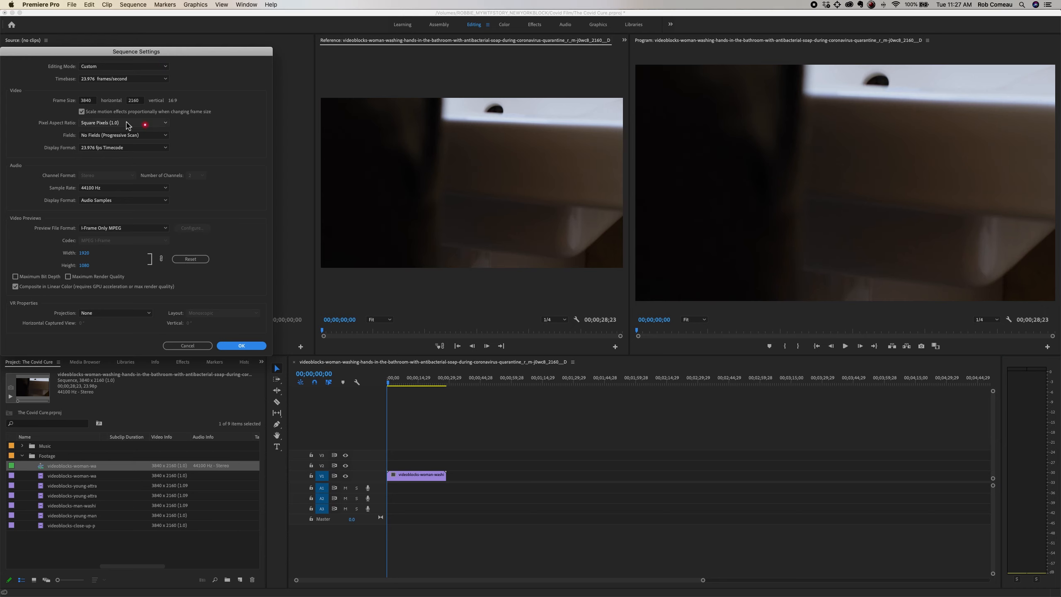
left_click_drag(100, 53, 180, 65)
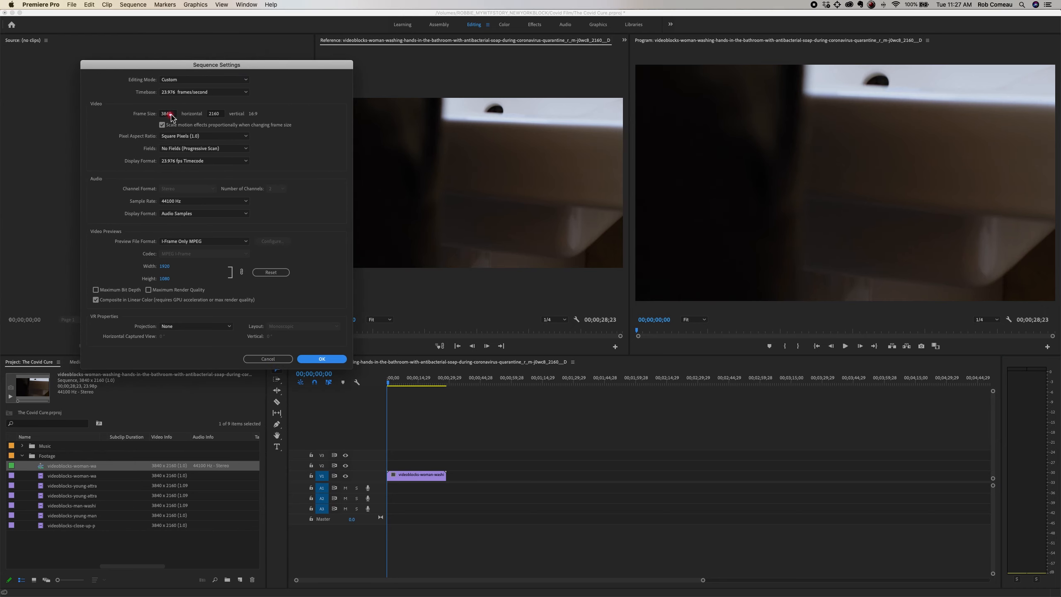
left_click(167, 114)
type("1920")
key("Tab")
type("1080")
left_click(321, 358)
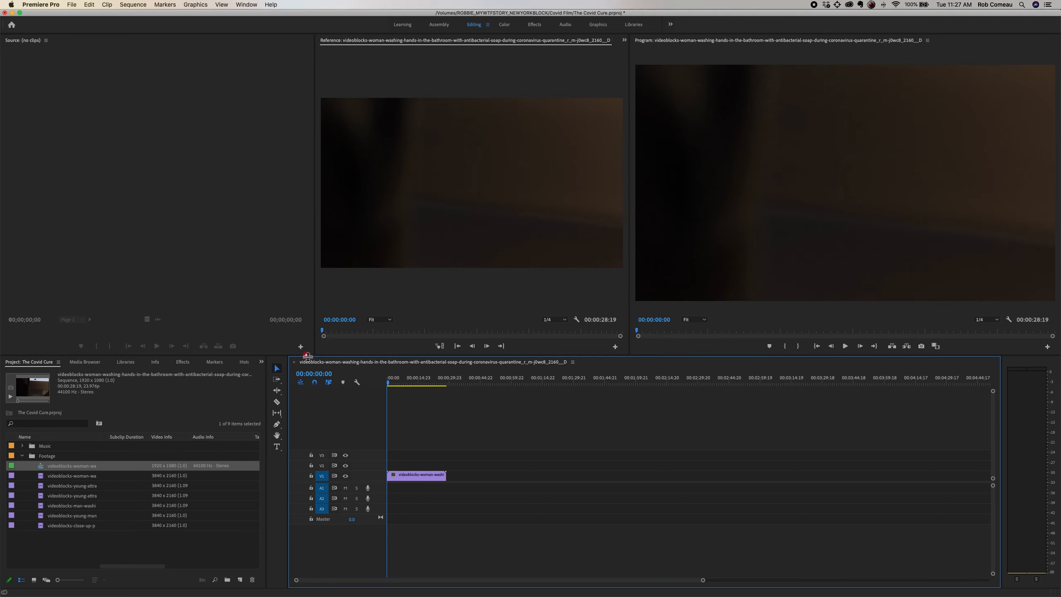
Step: Set the scale of the woman-washing-hands clip to 50 and preview the timeline at 00:00:20:00
left_click(422, 477)
left_click(626, 41)
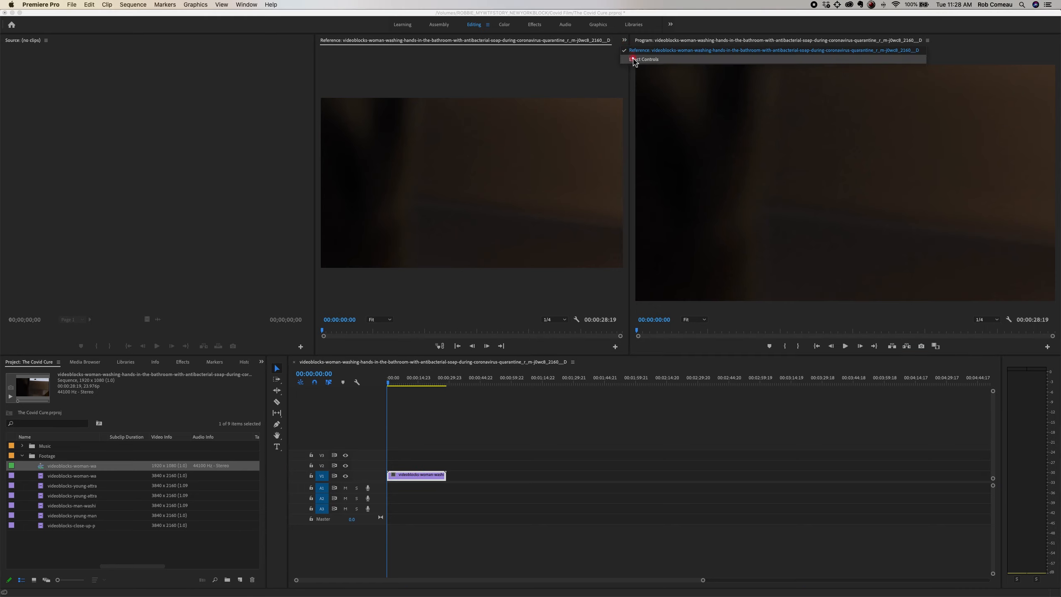
left_click(634, 59)
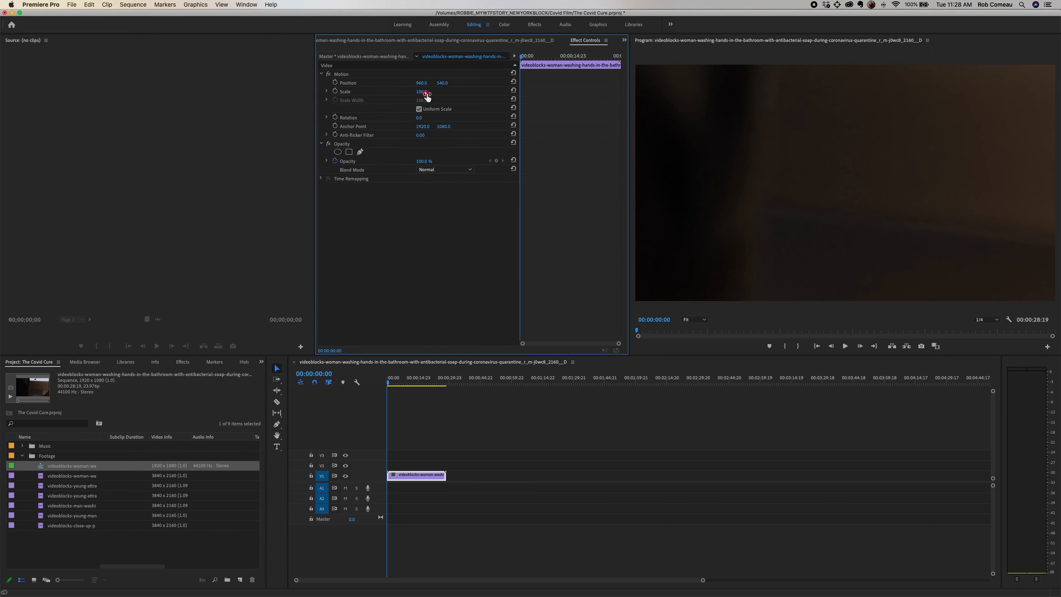
left_click(427, 91)
type("50")
key("Return")
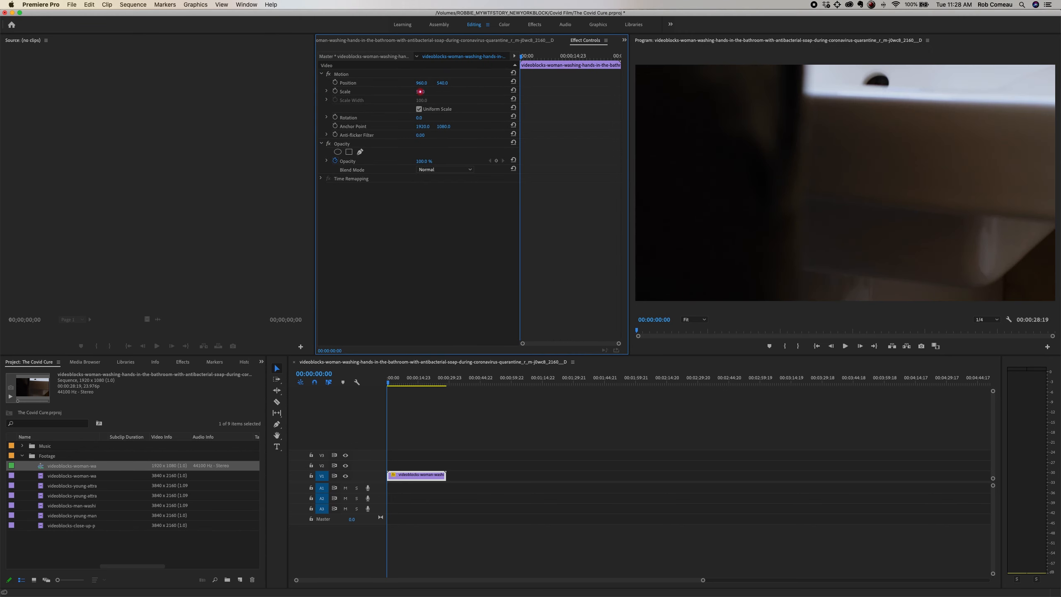
left_click(409, 379)
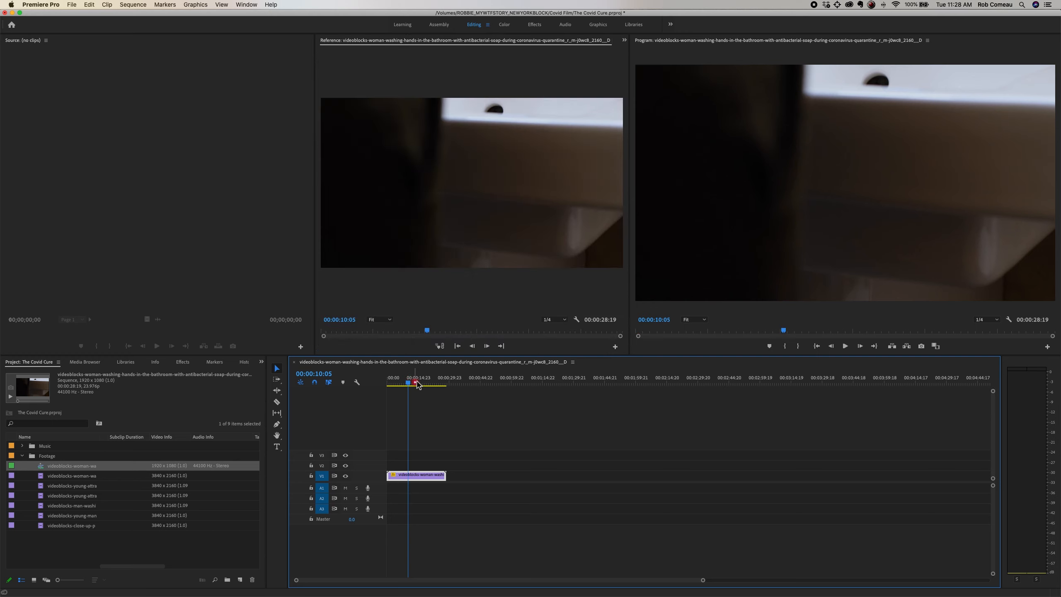
left_click(429, 382)
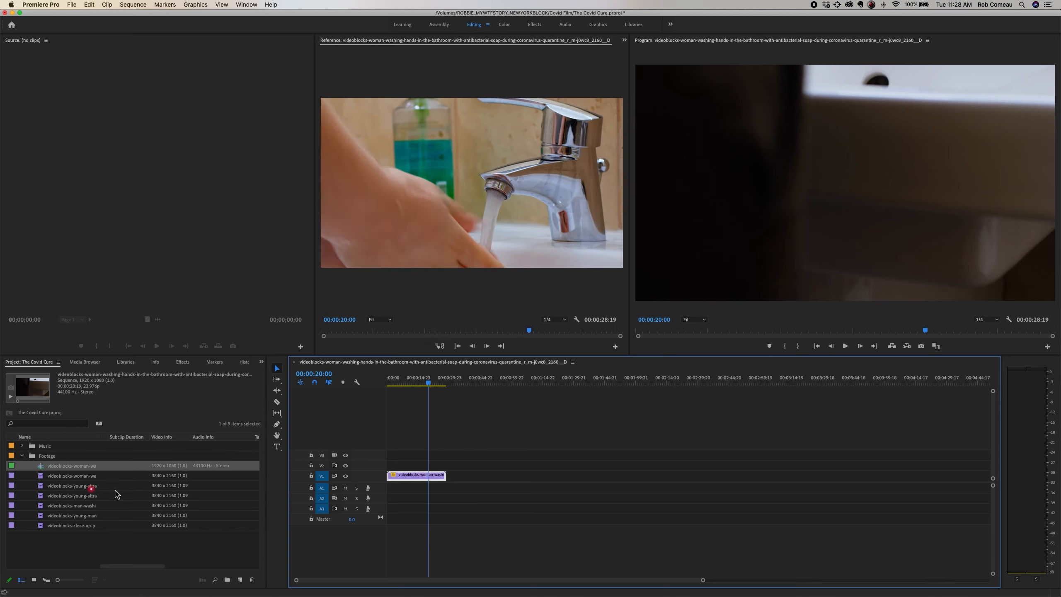
Step: Import the close-up portrait hand-washing clip from the Proxies folder and move it into the Footage bin
left_click(73, 552)
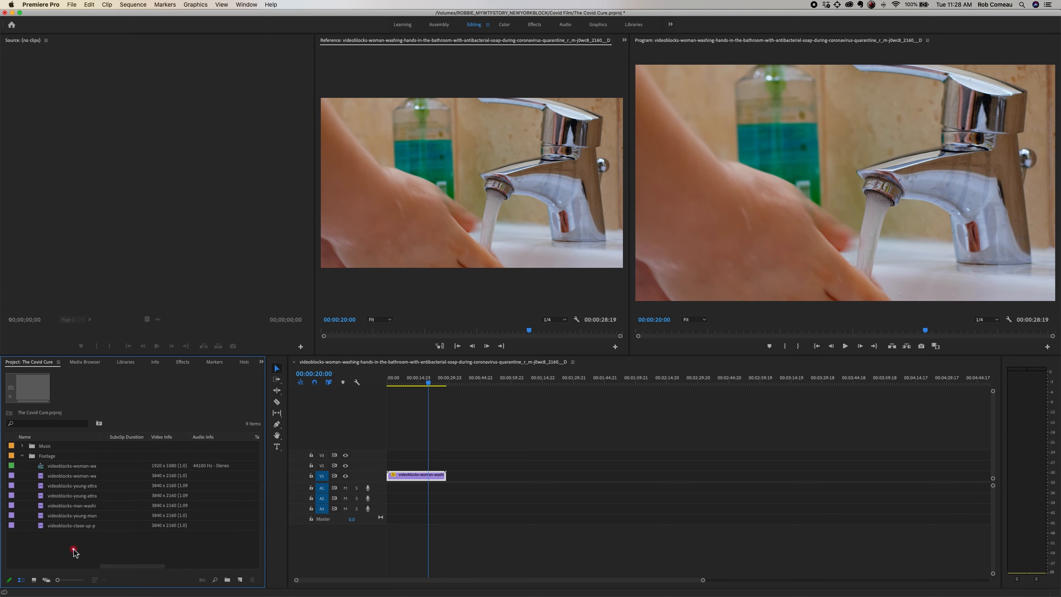
double_click(73, 550)
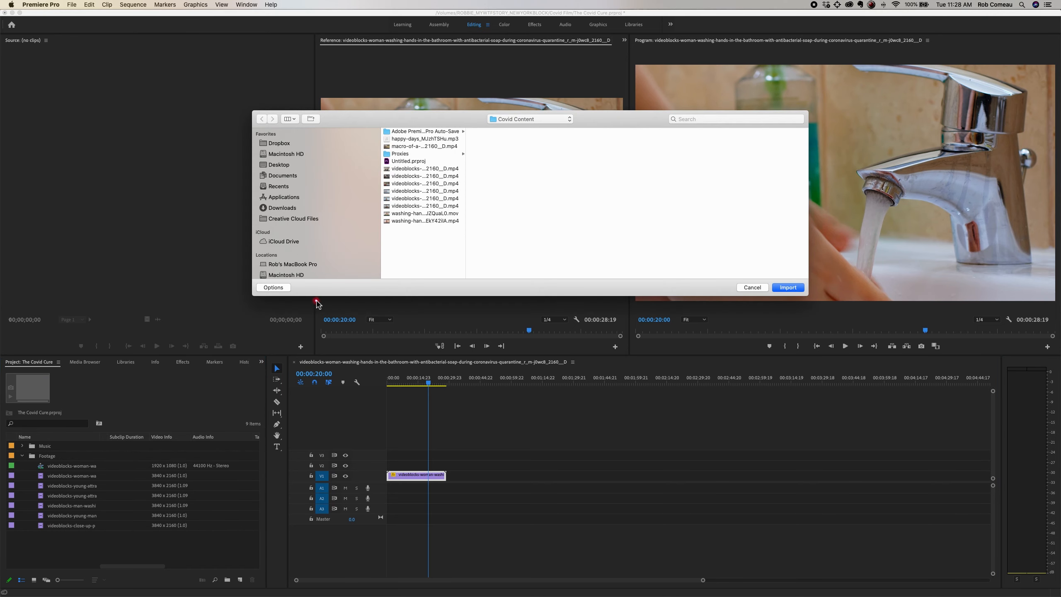
left_click(418, 153)
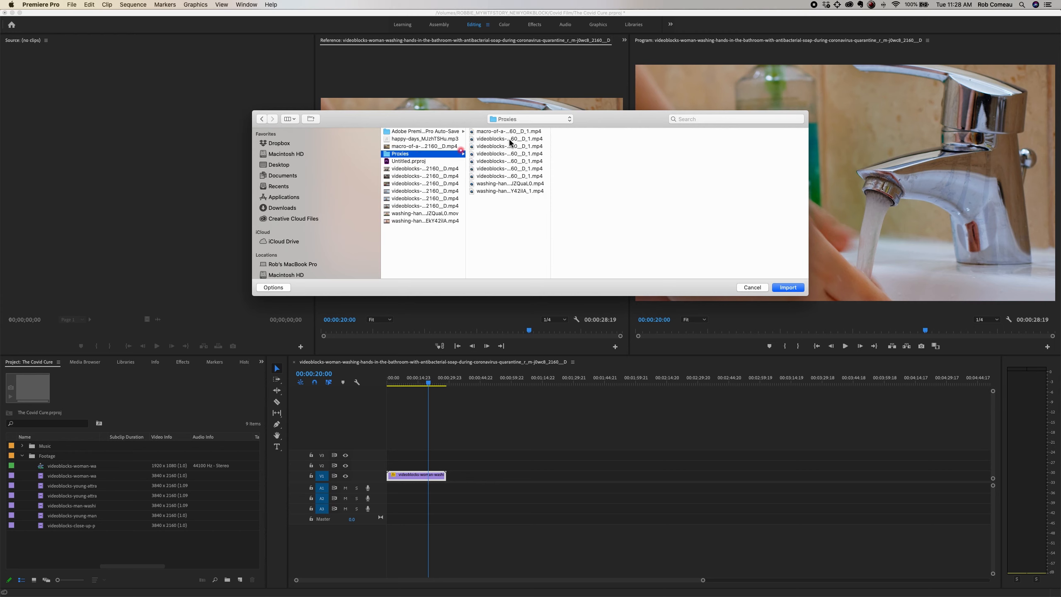
left_click(500, 139)
double_click(500, 142)
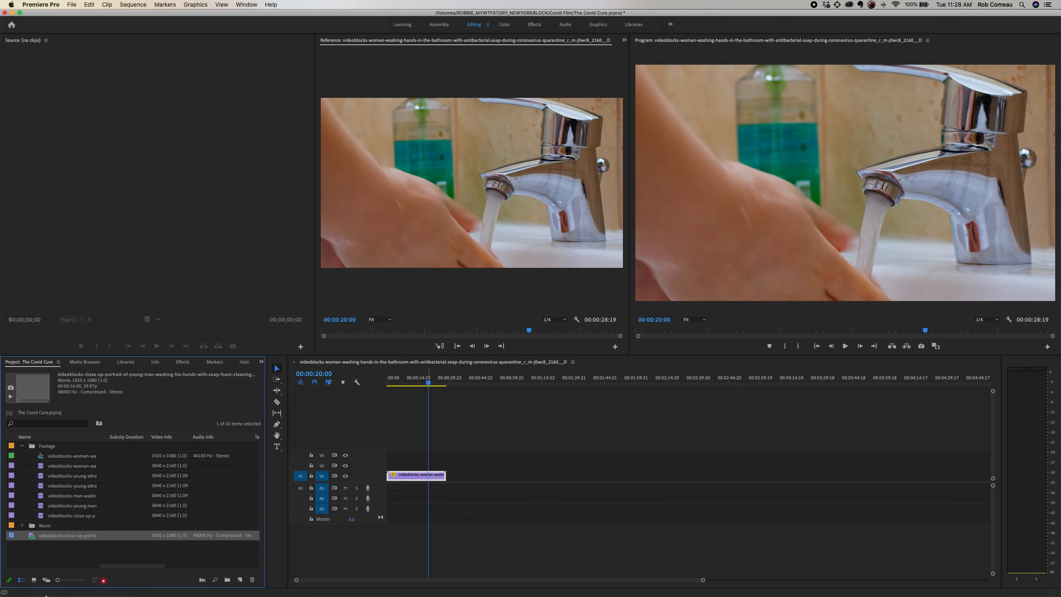
left_click_drag(34, 537, 35, 488)
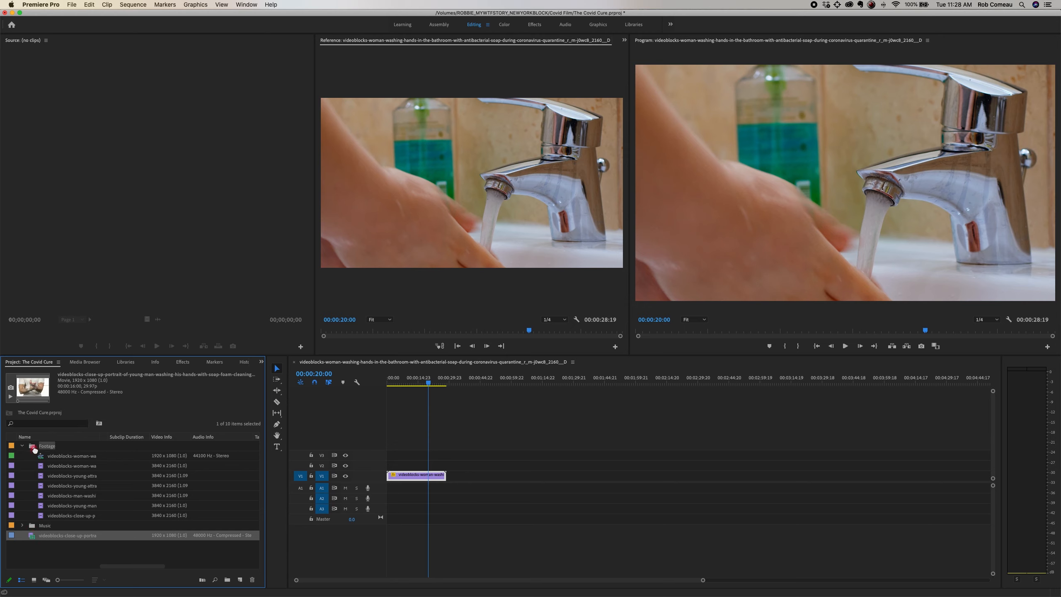
left_click_drag(35, 449, 34, 450)
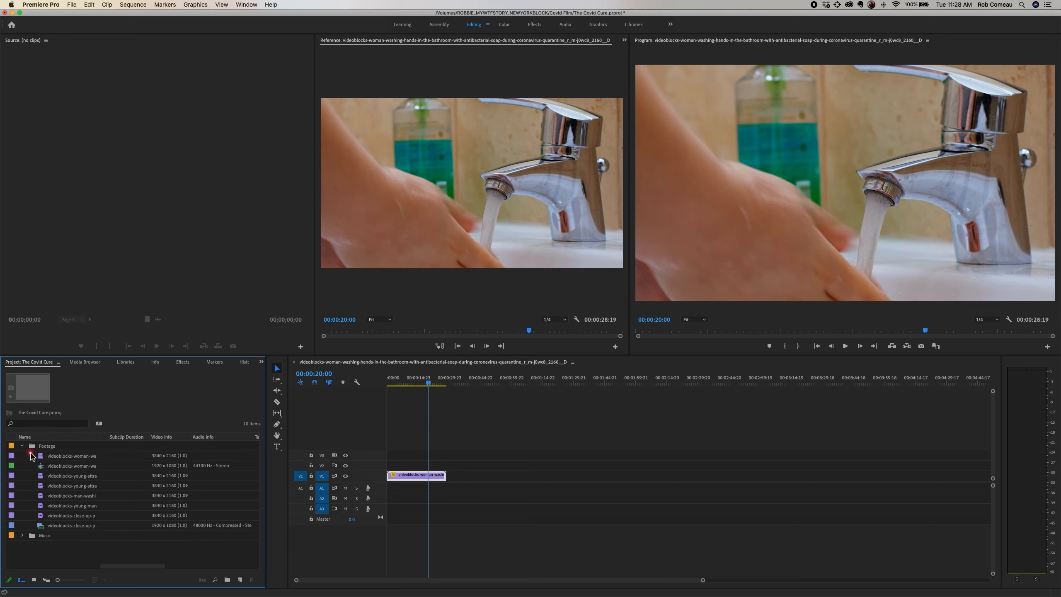
Step: Place the 1920 x 1080 close-up clip on V1 beyond the existing clip, and delete the woman-washing-hands clip from the timeline
left_click_drag(76, 528, 474, 477)
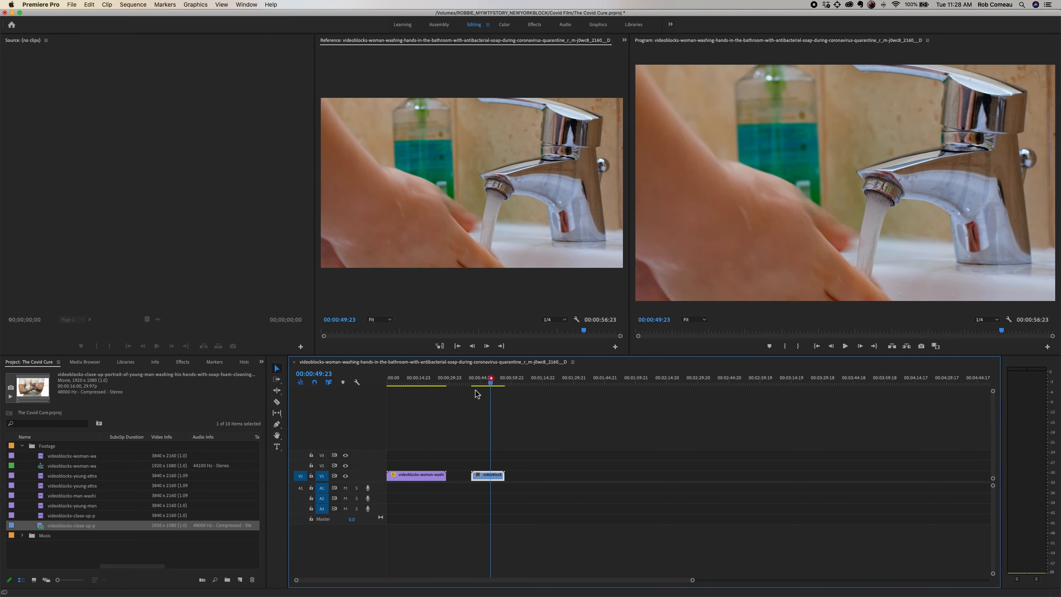
left_click(491, 379)
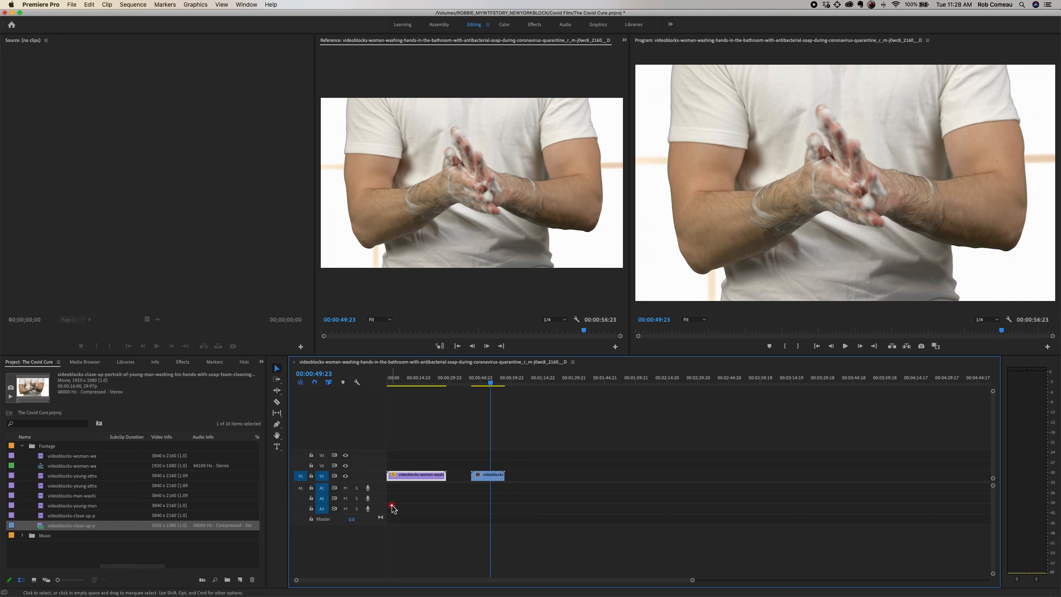
key("Delete")
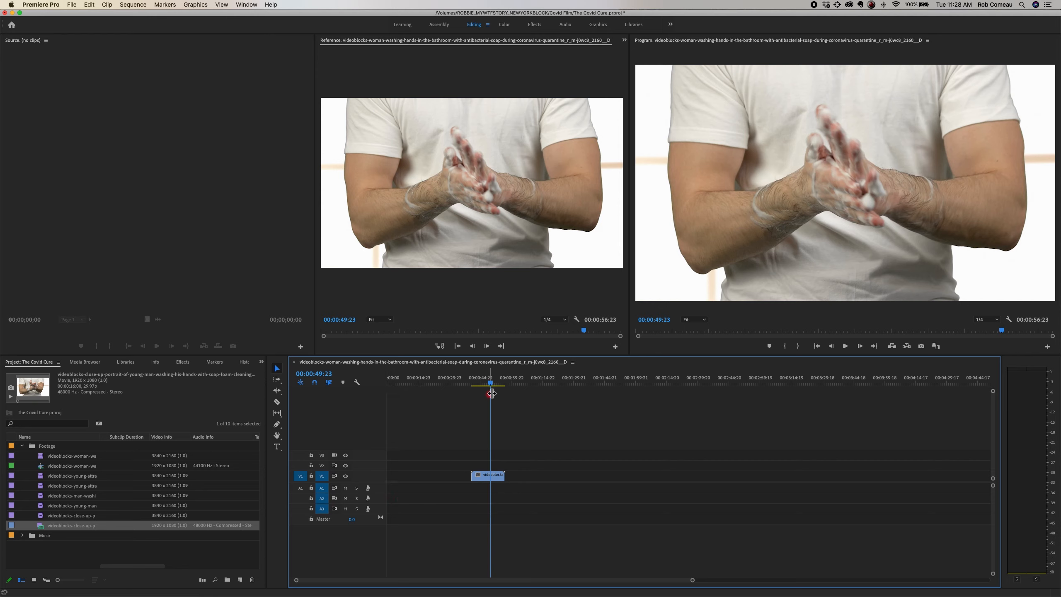
Step: Shift the close-up clip's position to about 635, 749 in its motion properties
left_click(488, 478)
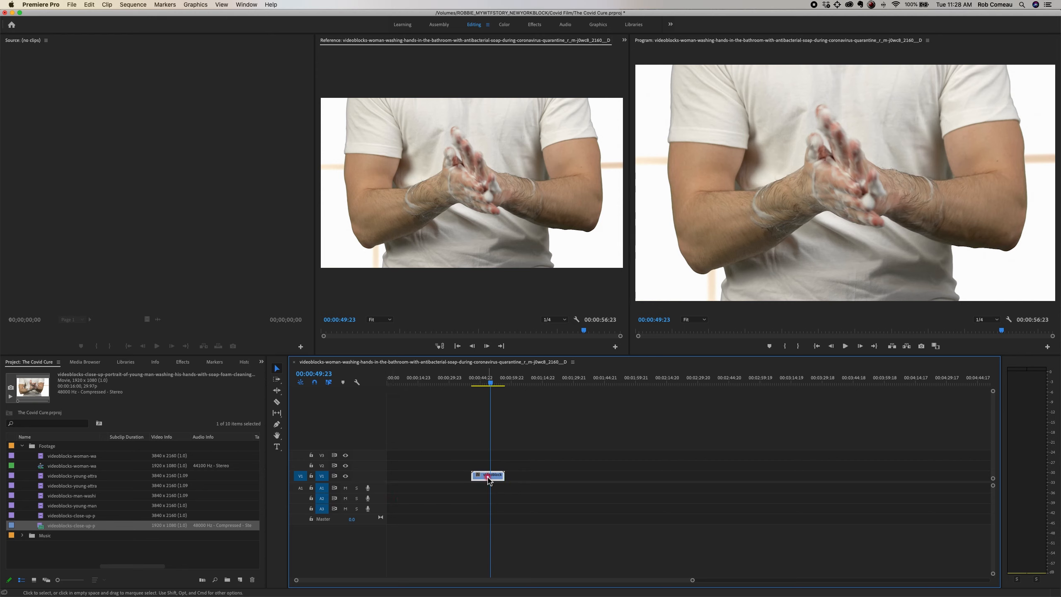
left_click(625, 40)
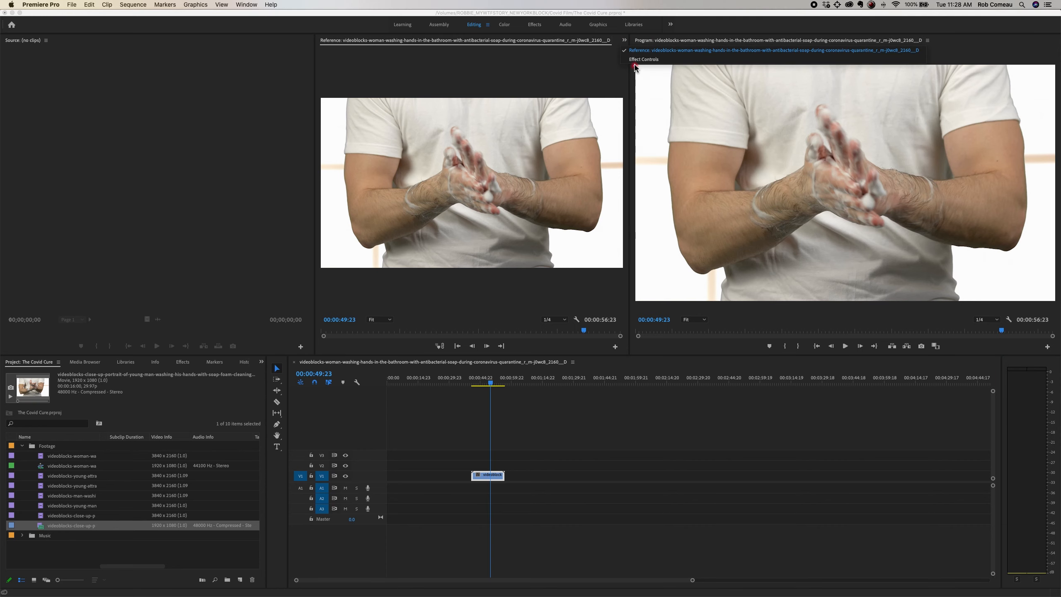
left_click(636, 66)
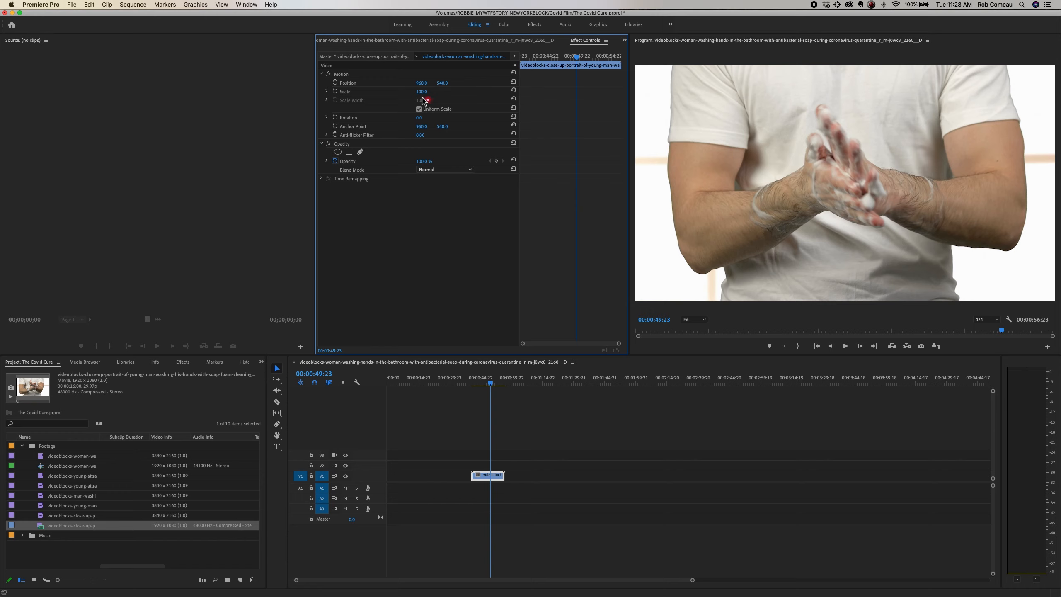
left_click_drag(421, 86, 473, 81)
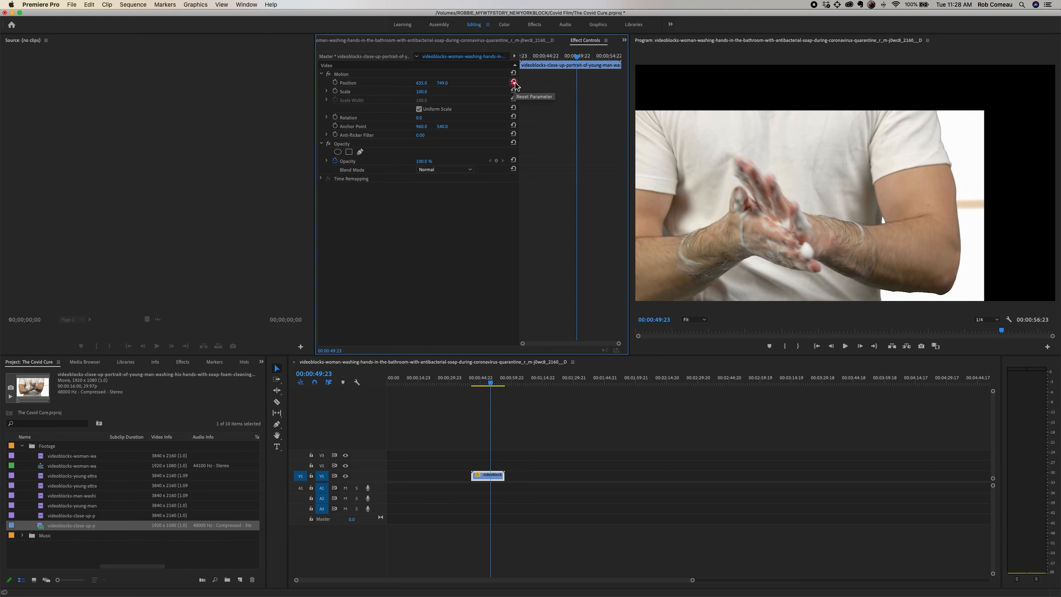
Step: Reset the close-up clip's position in its motion properties, and try a smaller uniform scale before undoing the scale change
left_click(514, 82)
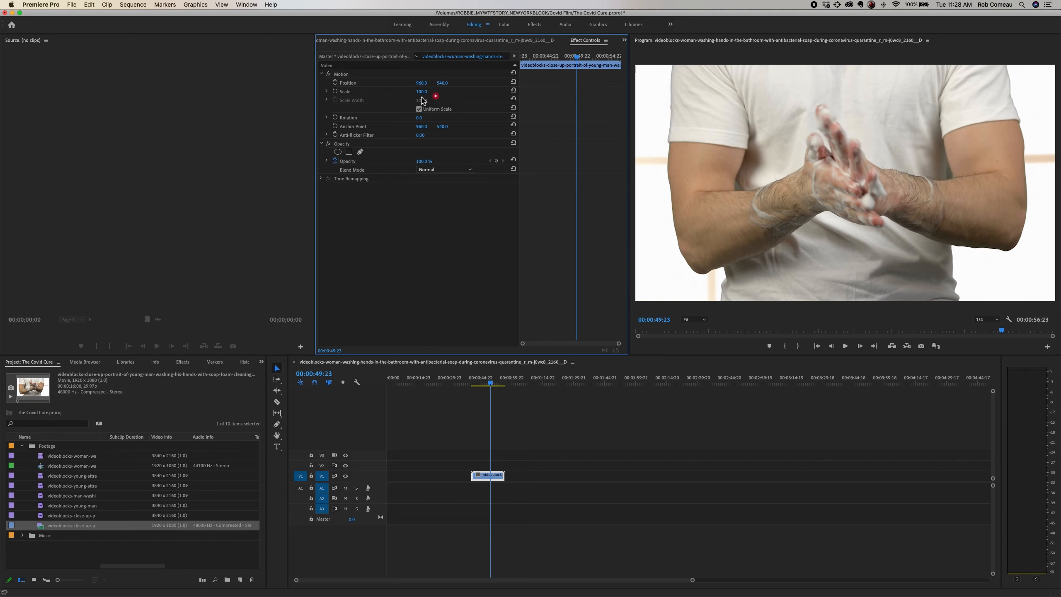
left_click_drag(422, 92, 429, 92)
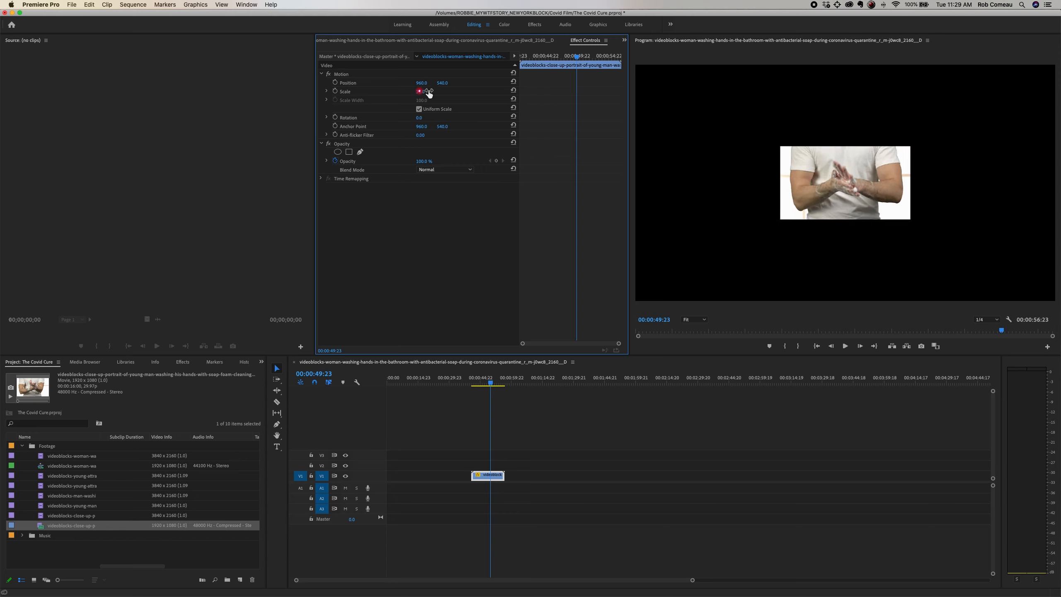
left_click(445, 90)
key("super+z")
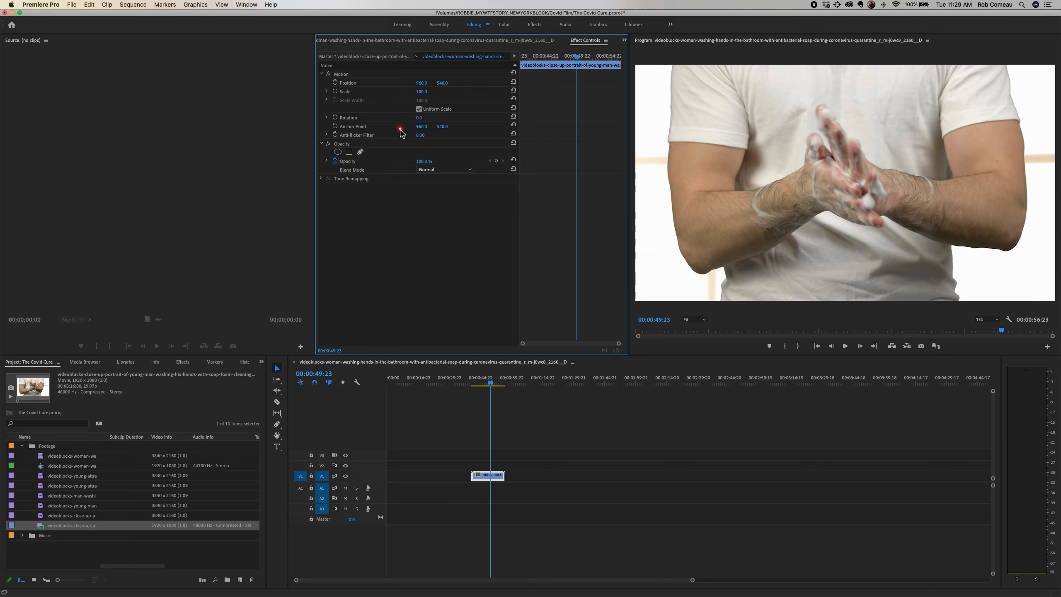
Step: Try reducing only the close-up clip's scale height with Uniform Scale off, and restore the height and uniform scaling
left_click(419, 109)
left_click_drag(422, 100, 422, 93)
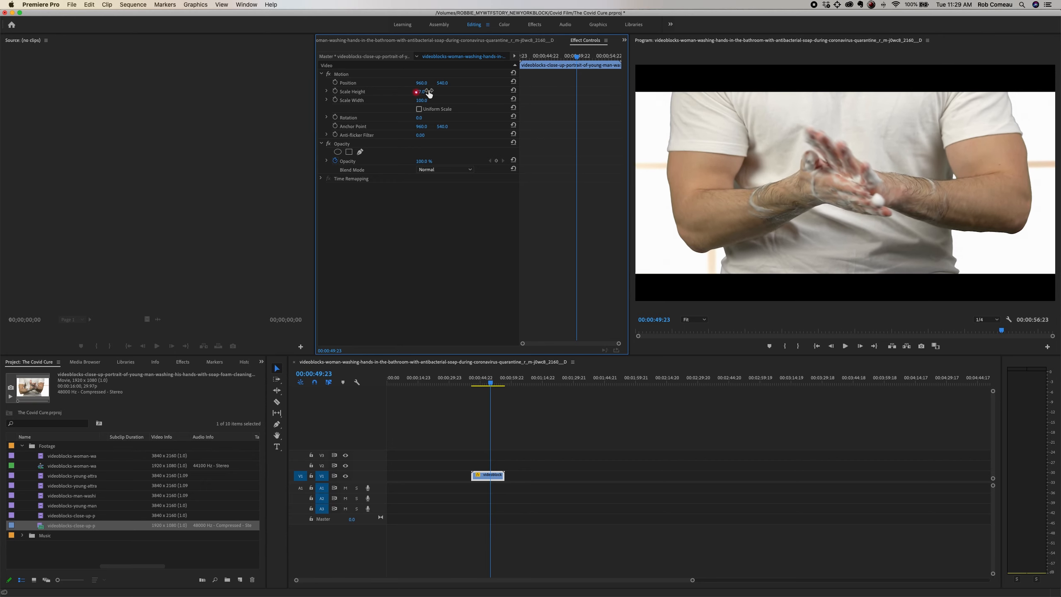
key("super+z")
left_click(418, 109)
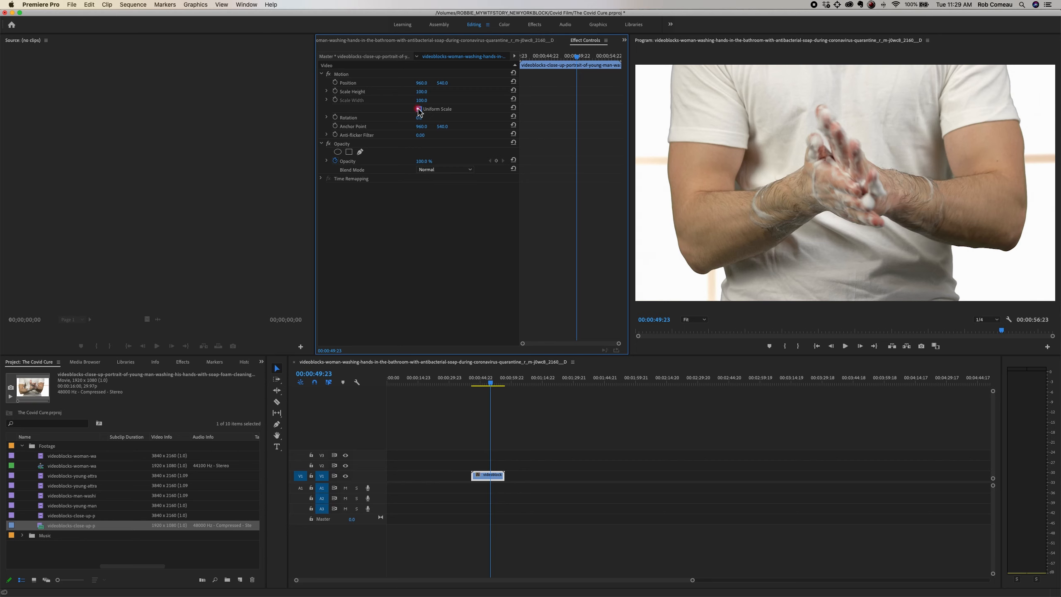
Step: Try shifting the close-up clip's anchor point to about 1179, 540, and undo the trial changes
left_click_drag(421, 93, 493, 130)
key("super+z")
key("super+z")
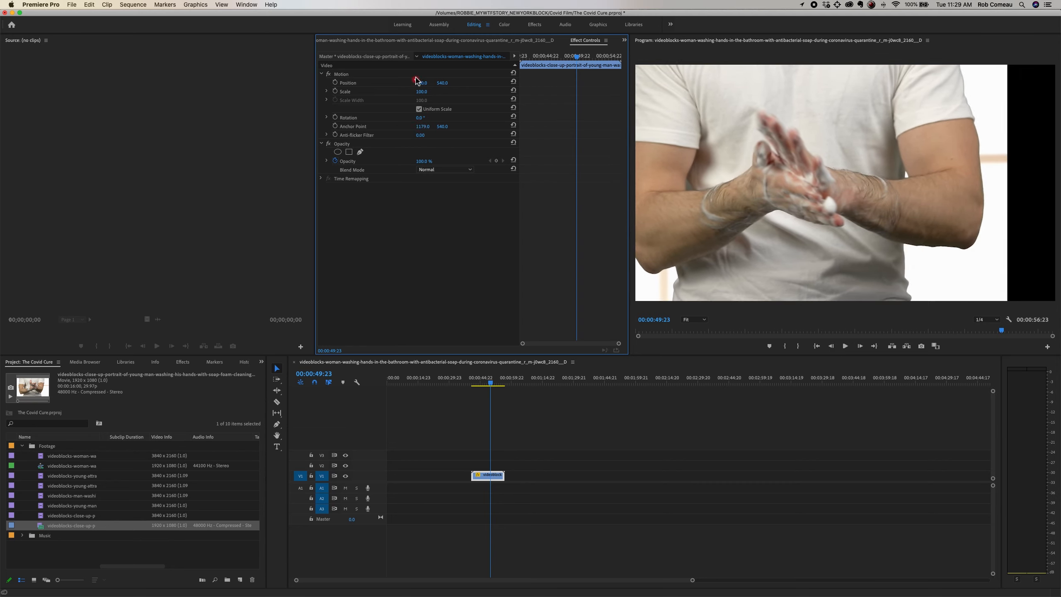
key("super+z")
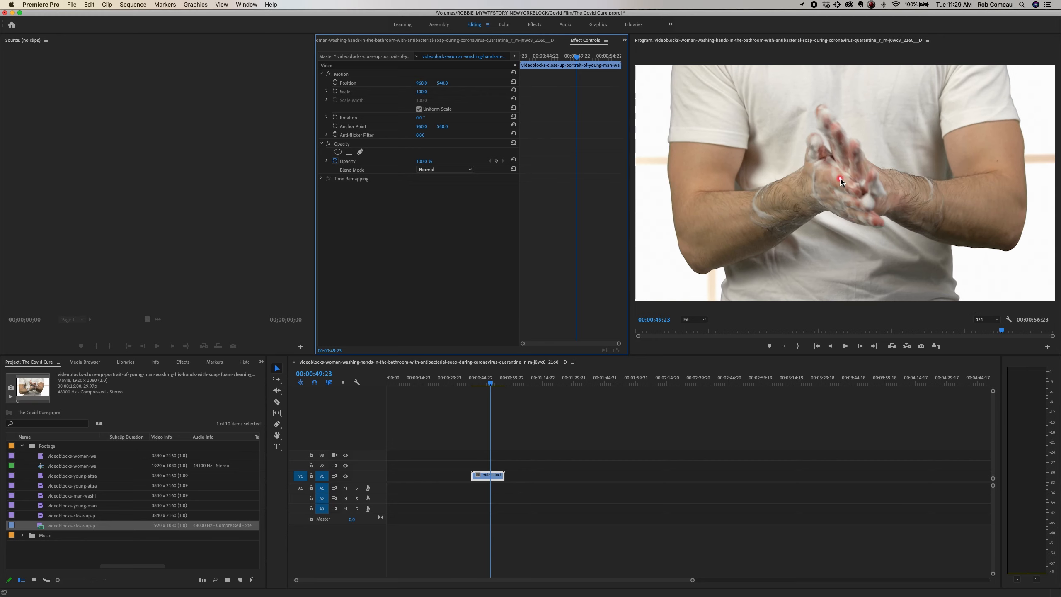
Step: Try moving the close-up clip's horizontal position to about 853 with its anchor point highlighted, and undo the move
left_click(356, 127)
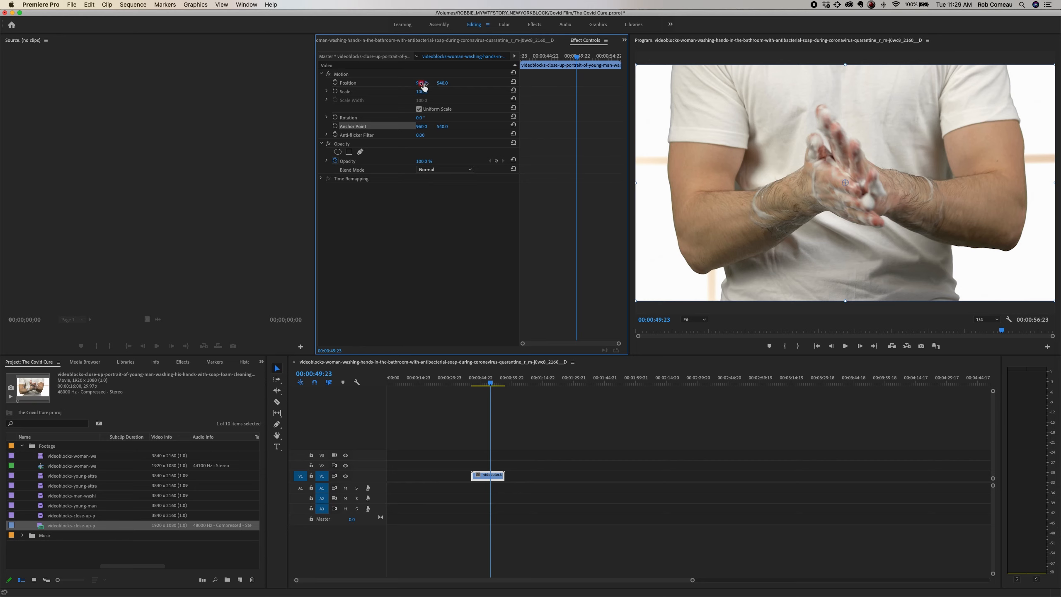
left_click_drag(422, 84, 397, 84)
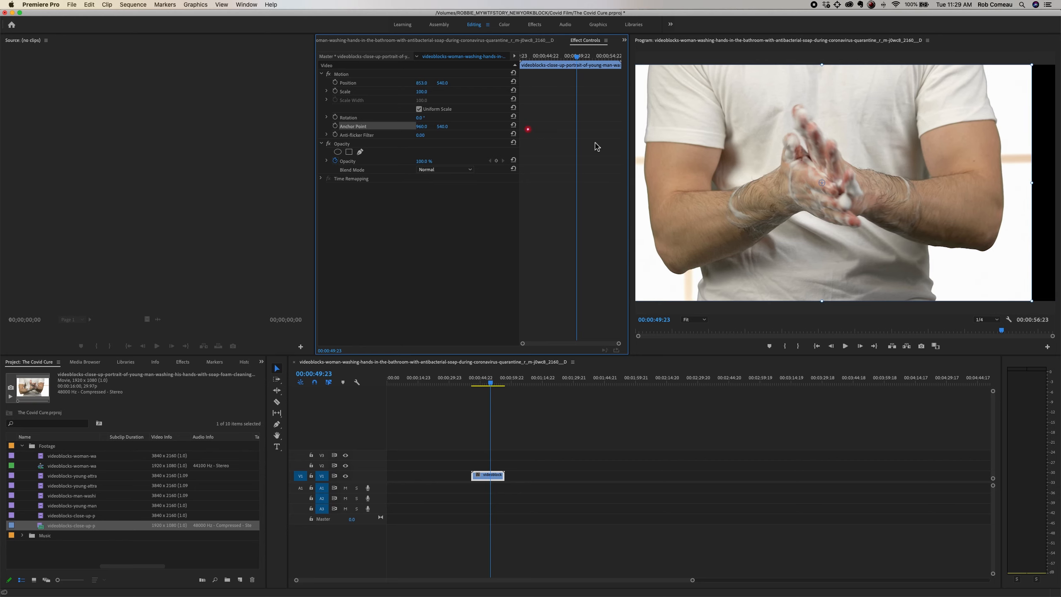
key("super+z")
left_click(536, 207)
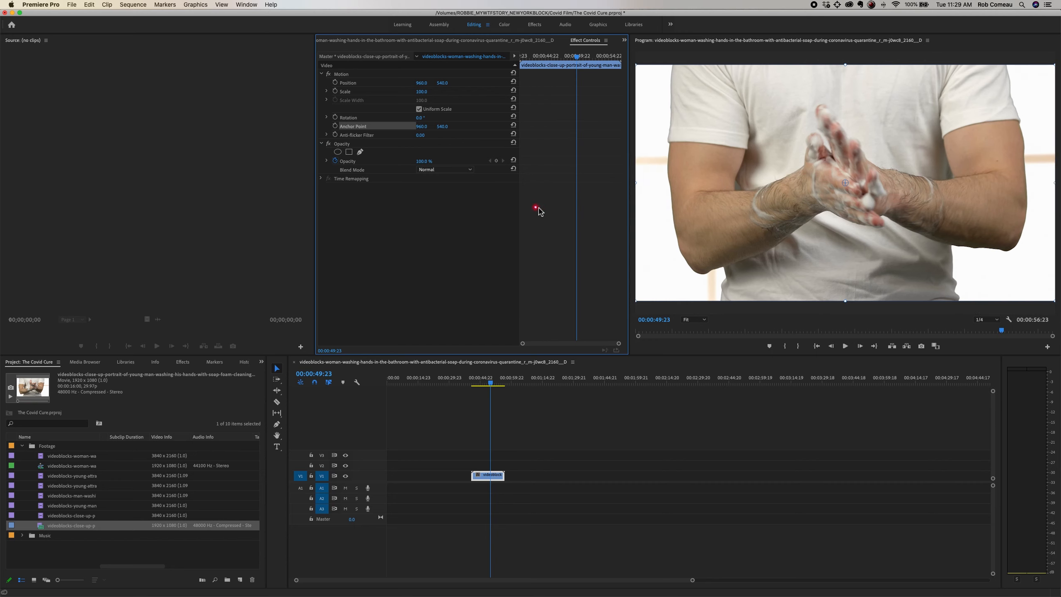
Step: Try adjusting the close-up clip's opacity, and deselect the clip
left_click(347, 143)
left_click(388, 164)
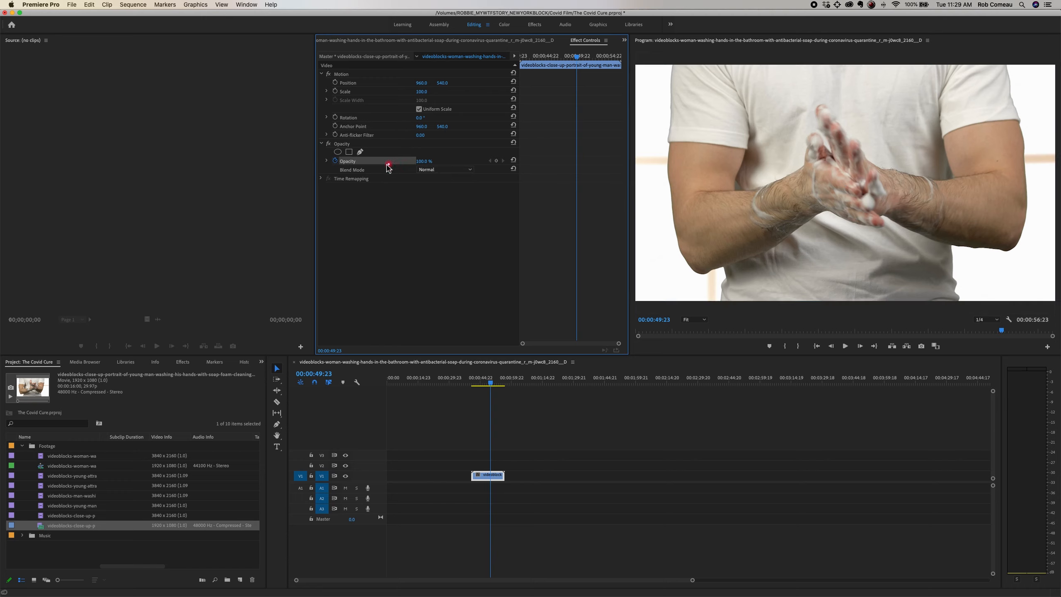
mouse_move(423, 160)
left_mouse_down()
mouse_move(414, 161)
mouse_move(427, 166)
left_mouse_up()
left_click(375, 427)
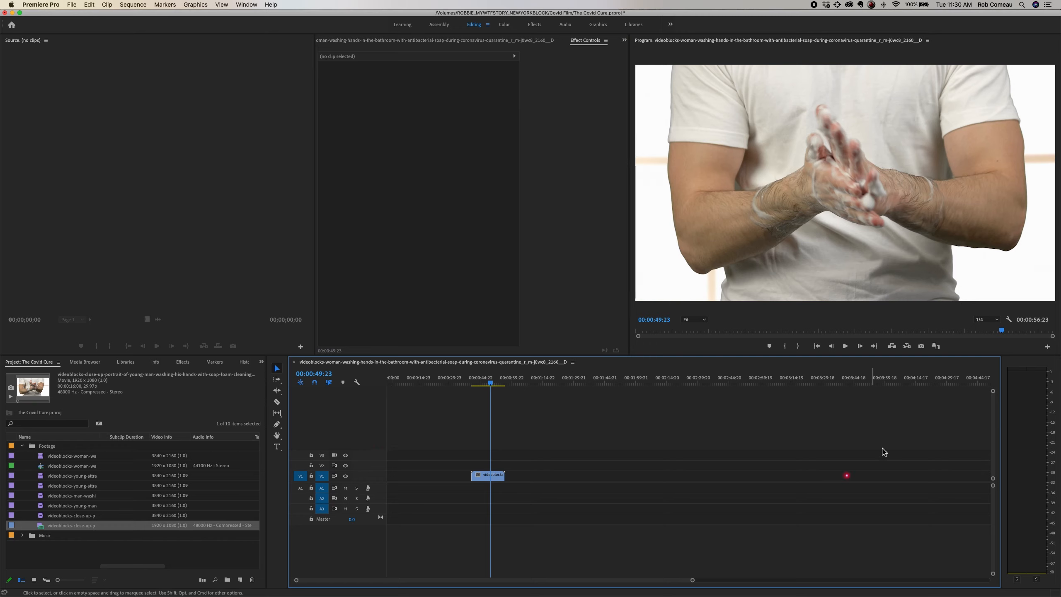
Step: Import the young-attractive-woman, washing-hands-in-sink and young-man hand-washing clips from the Proxies folder
left_click(104, 554)
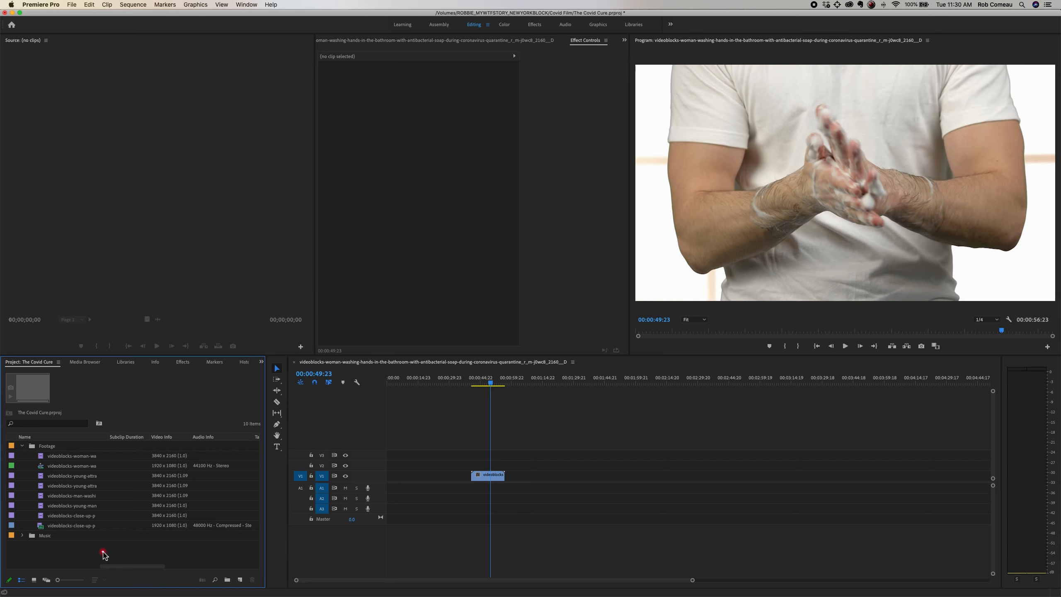
key("super+i")
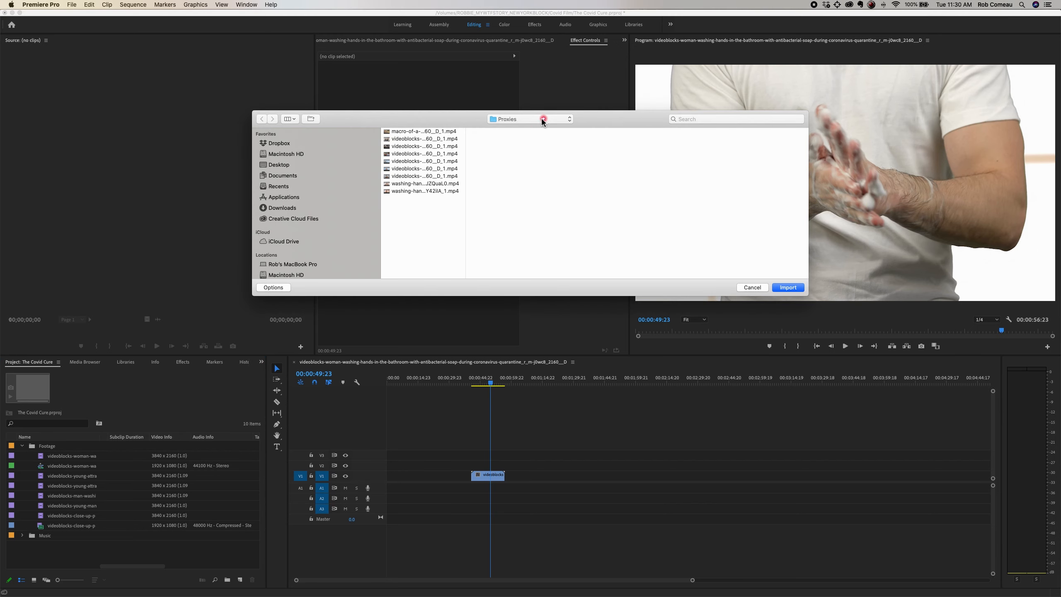
left_click(443, 169)
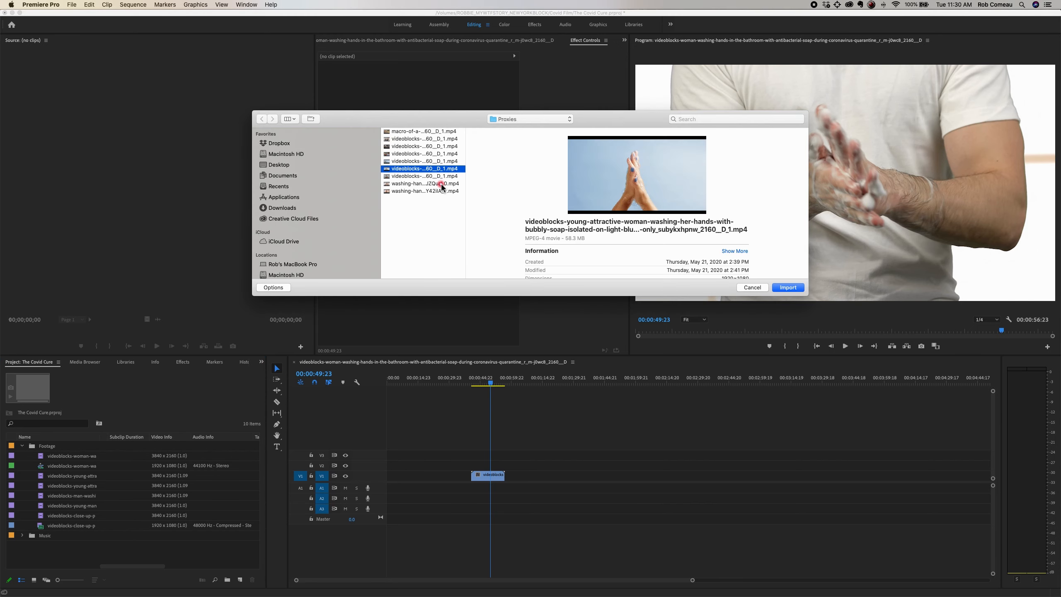
left_click(441, 184, "shift")
key("Return")
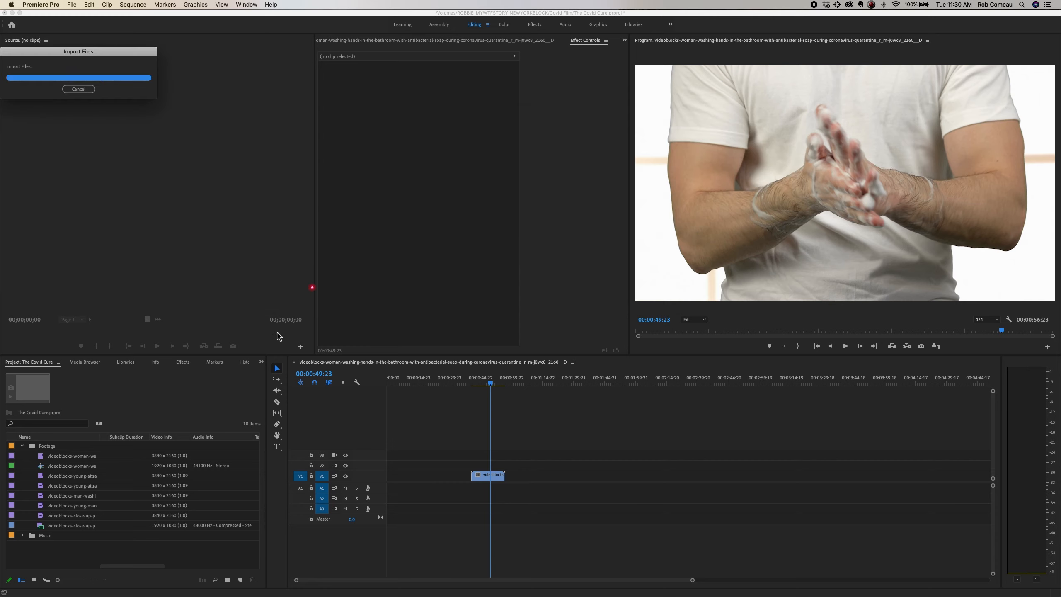
Step: Place the three imported clips on V1 beyond the close-up clip, and file them in the collapsed Footage bin
left_click_drag(36, 565, 631, 479)
left_click_drag(633, 482, 633, 482)
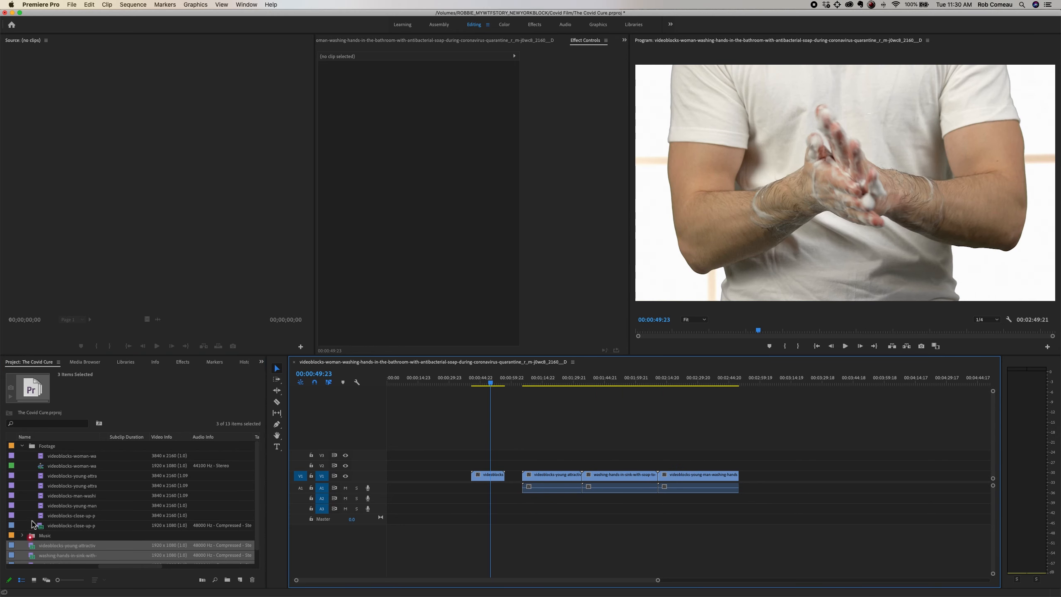
left_click_drag(33, 551, 34, 446)
left_click(22, 445)
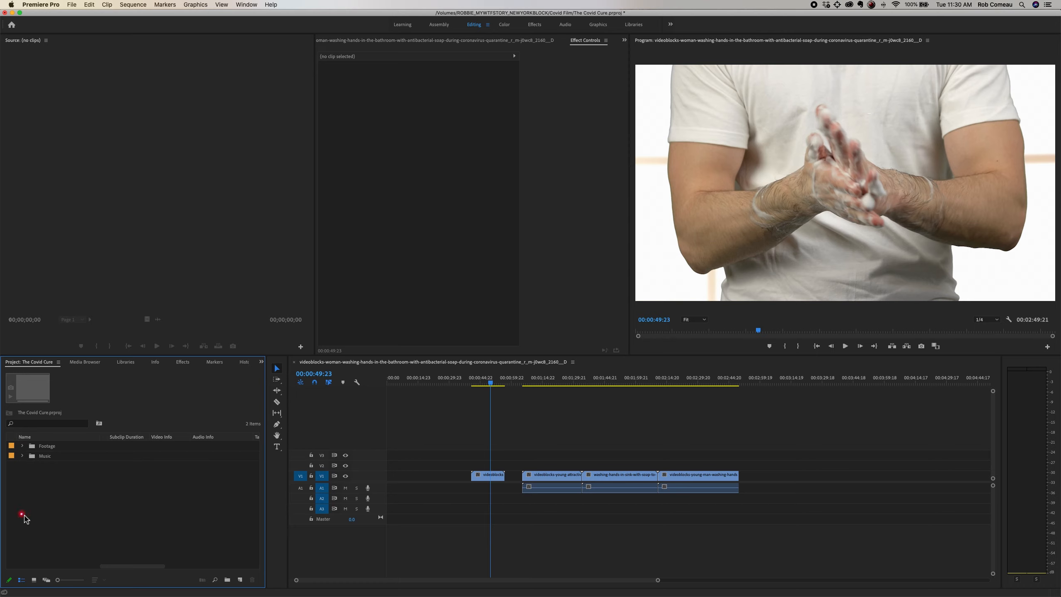
Step: Preview the young-attractive-woman clip at 00:01:22:08, and select it together with its linked audio
left_click(589, 419)
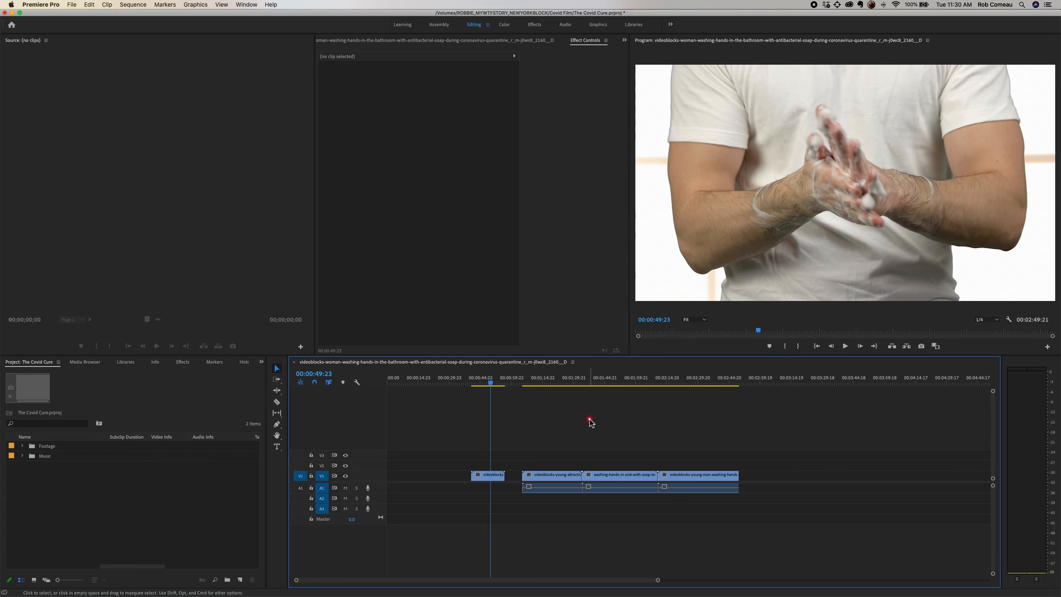
left_click(557, 380)
left_click(590, 491)
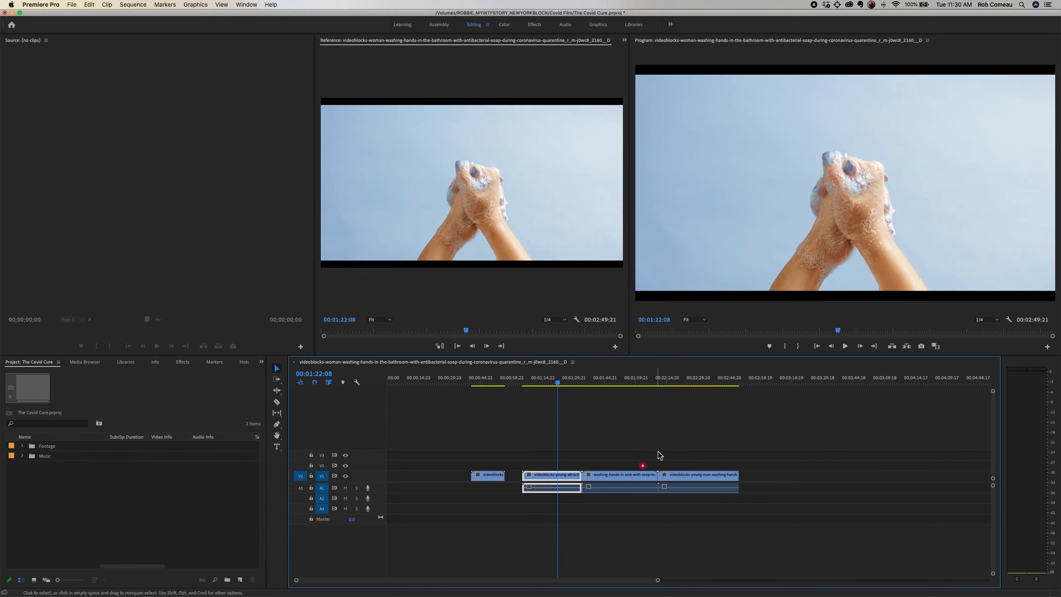
left_click(547, 524)
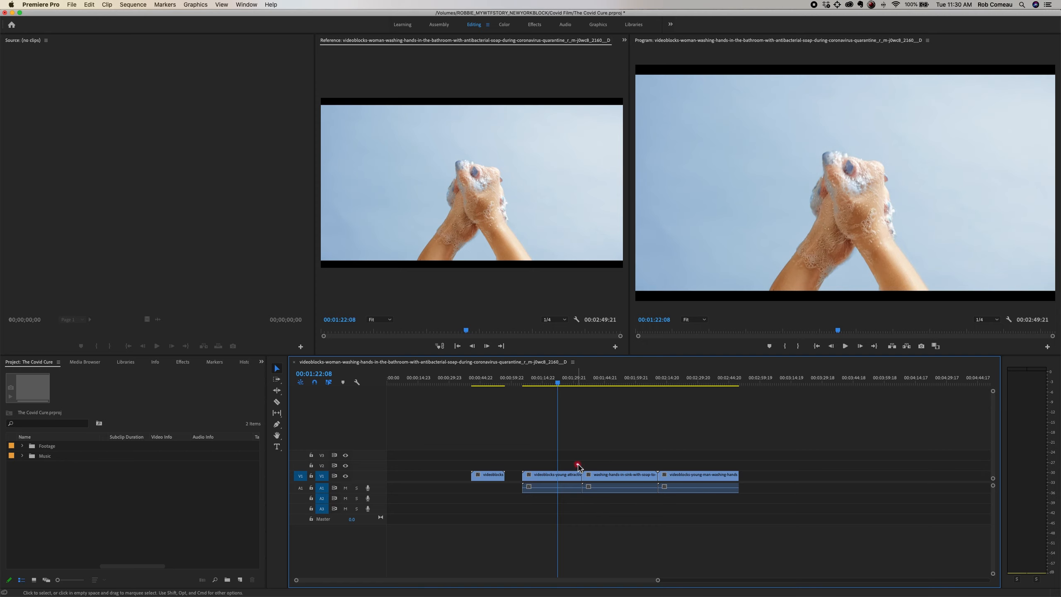
left_click(568, 489)
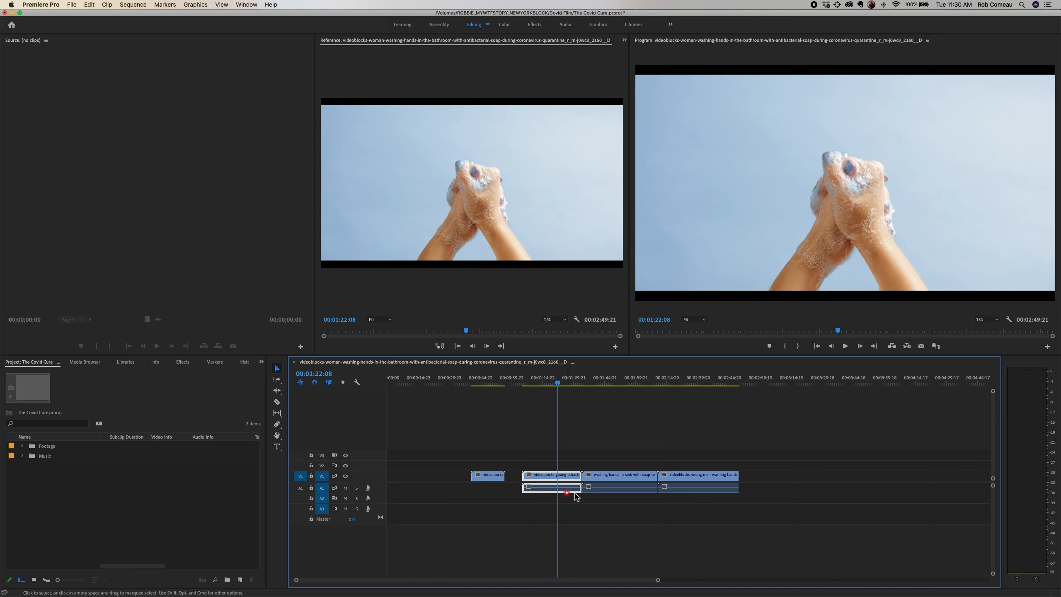
Step: Unlink the audio of the three new clips from their video, and delete all three audio clips from A1
left_click_drag(697, 456, 562, 484)
right_click(565, 477)
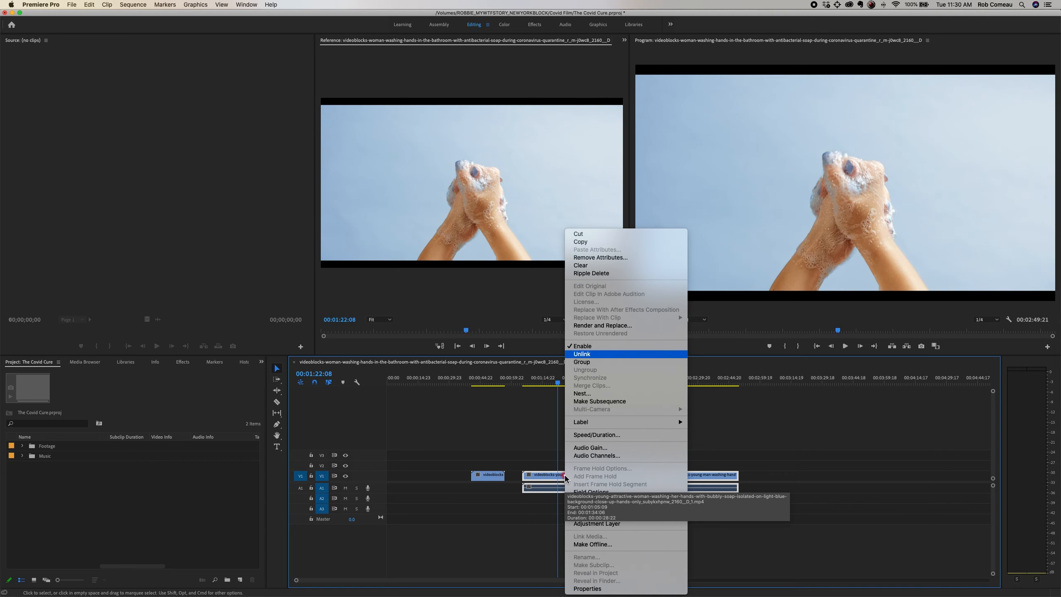
left_click(589, 354)
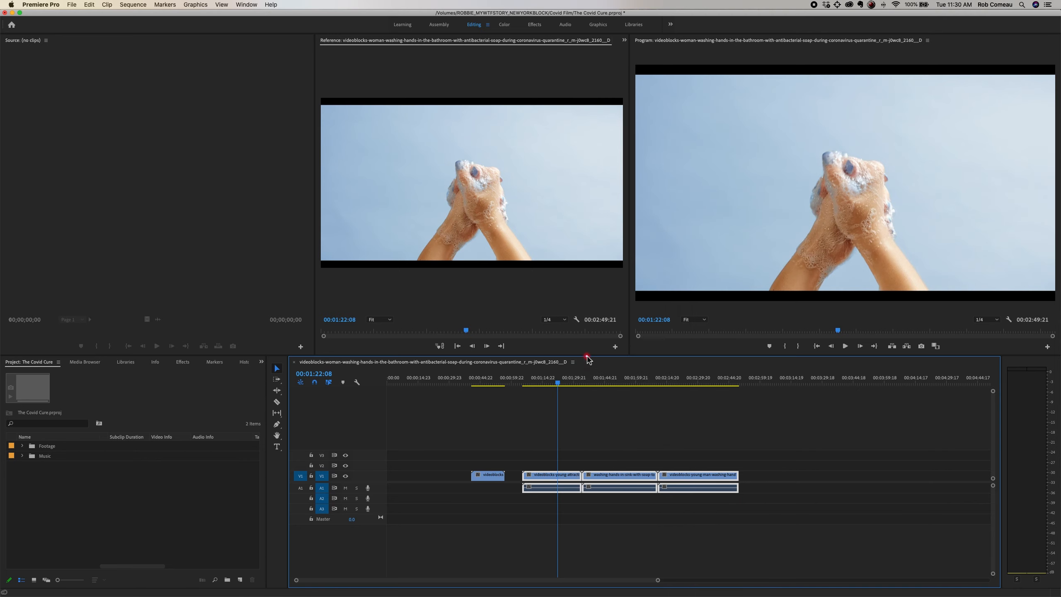
left_click(658, 502)
left_click_drag(658, 502, 524, 485)
key("Delete")
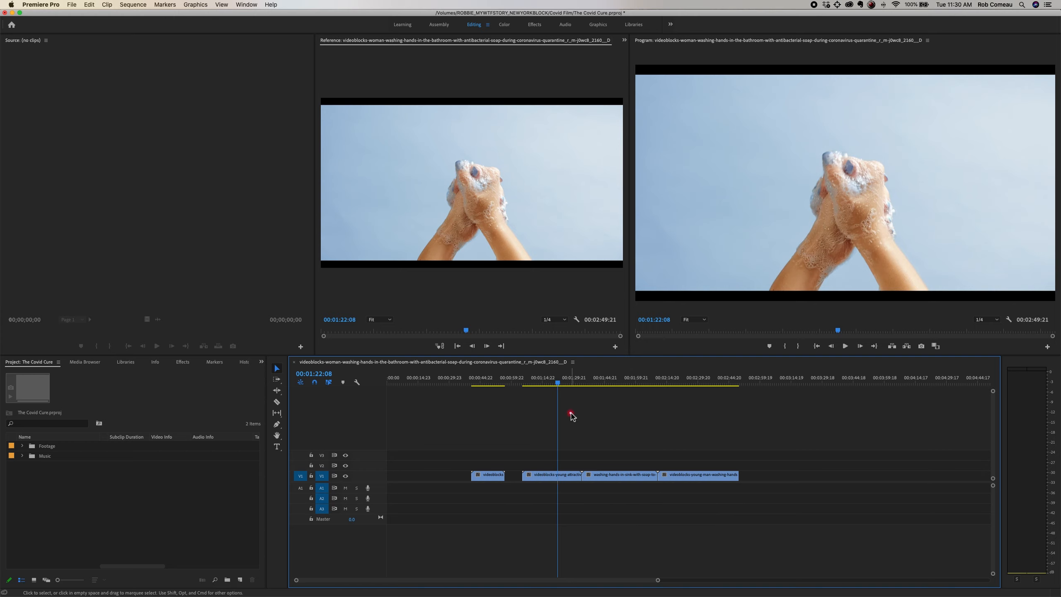
Step: Preview the four V1 clips at 00:00:46:08, 00:01:20:03, 00:01:52:21 and 00:02:29:16
left_click(484, 381)
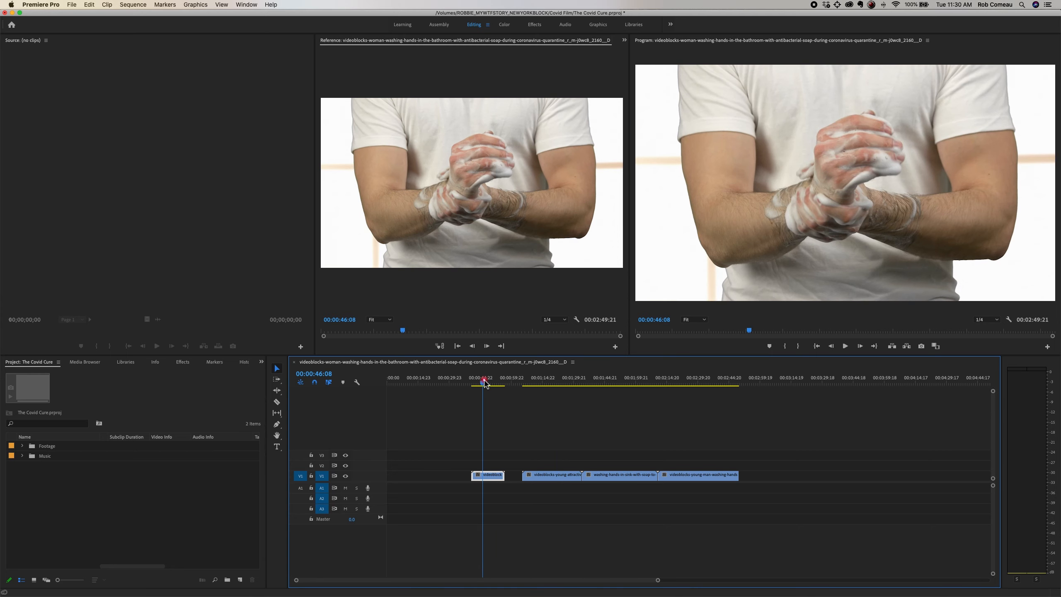
left_click(554, 380)
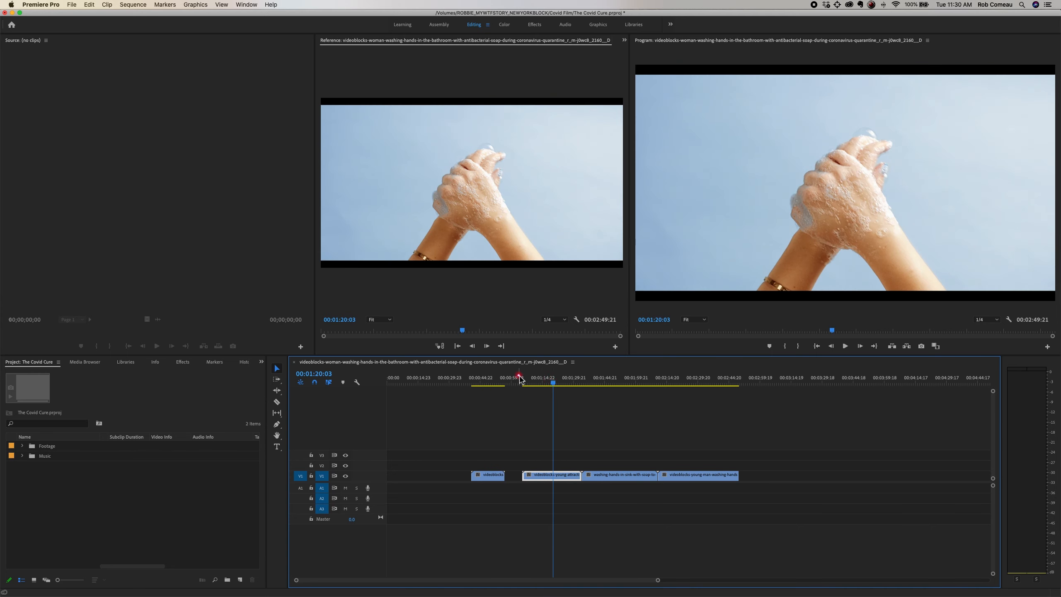
left_click(621, 381)
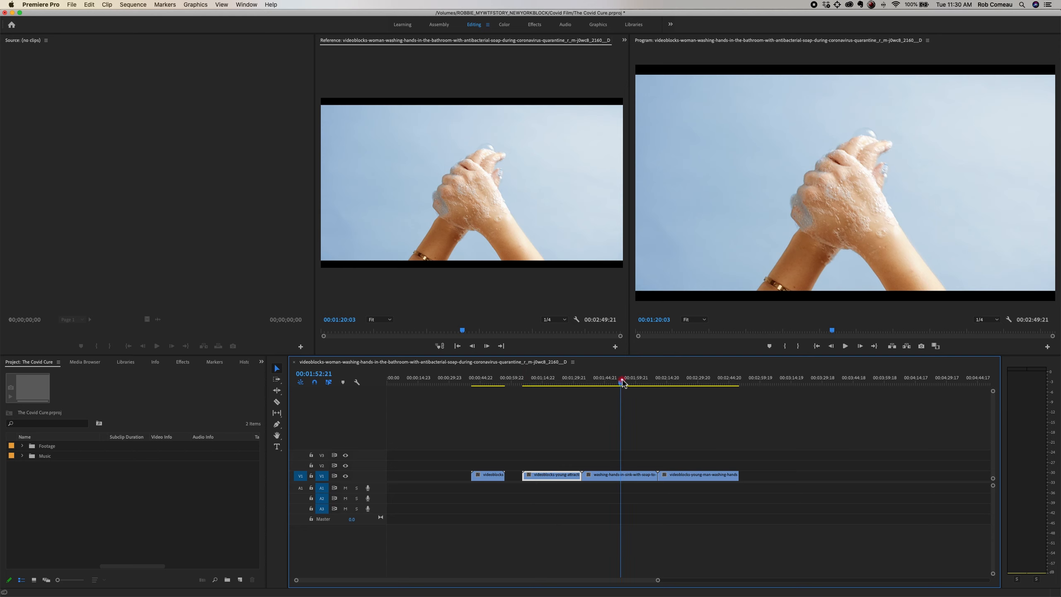
left_click(699, 380)
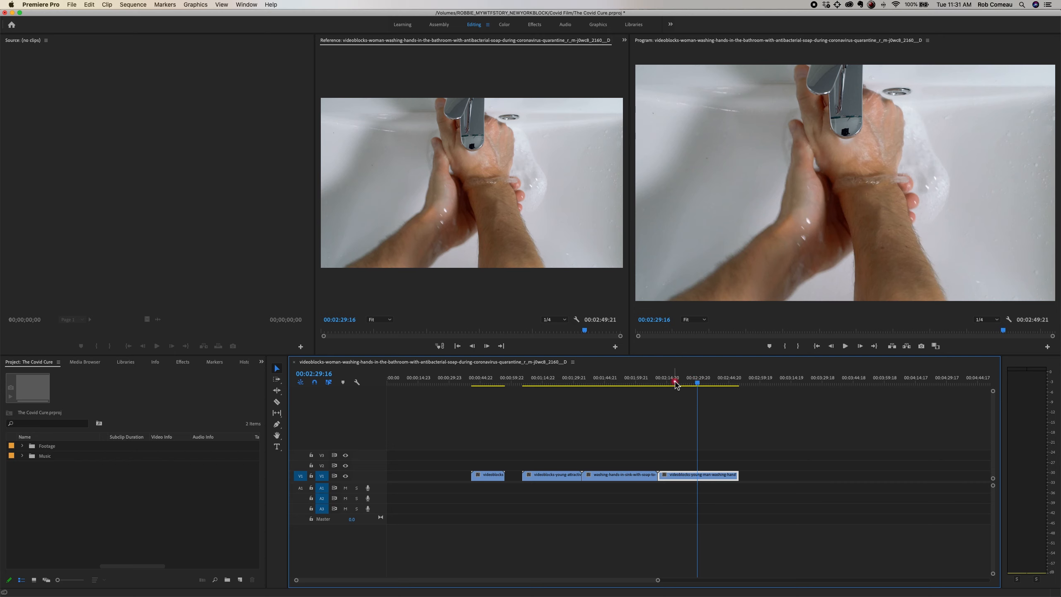
left_click(621, 381)
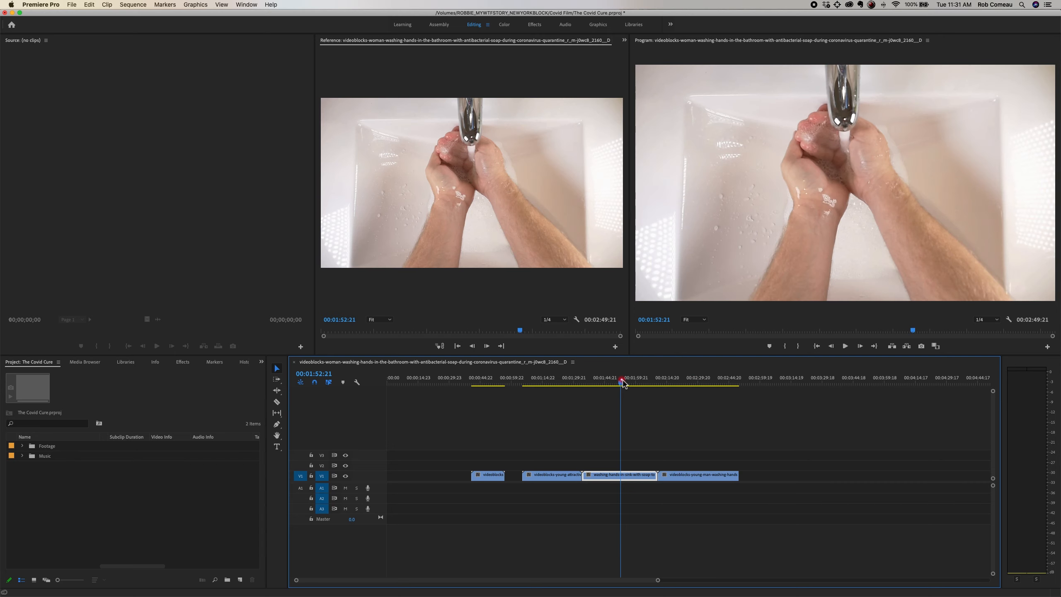
Step: Move the close-up clip to the start of V1, and delete the gap between it and the young-attractive-woman clip
left_click_drag(490, 478, 405, 479)
left_click_drag(404, 383, 384, 386)
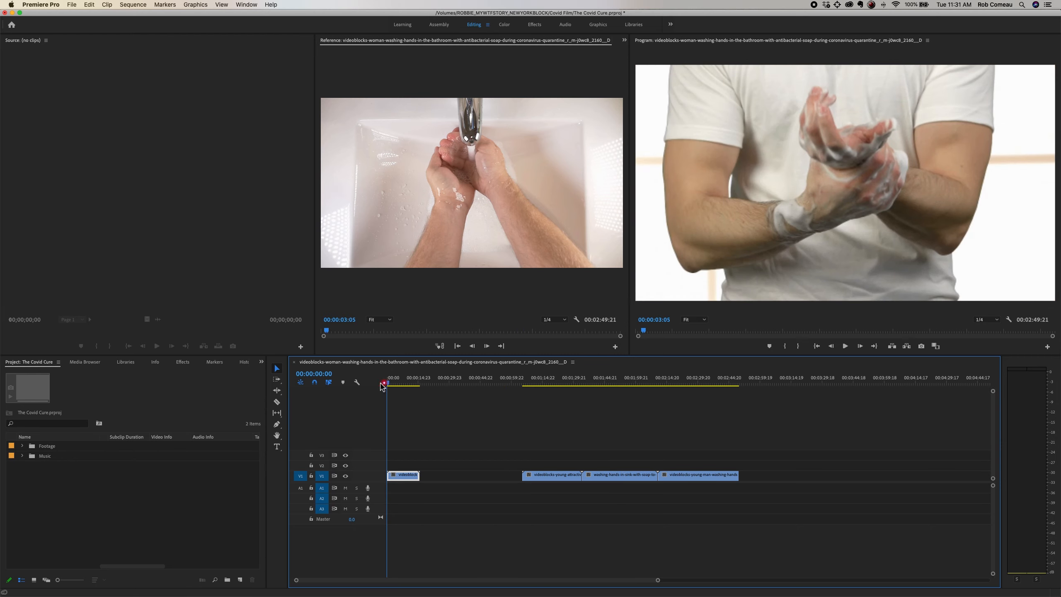
left_click(467, 478)
left_click(487, 439)
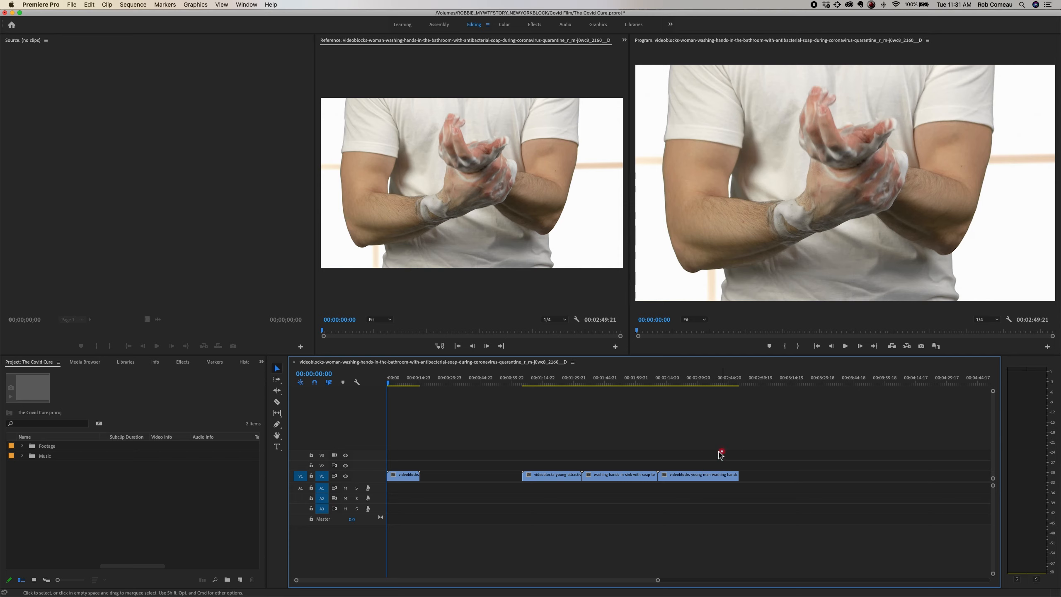
left_click(454, 478)
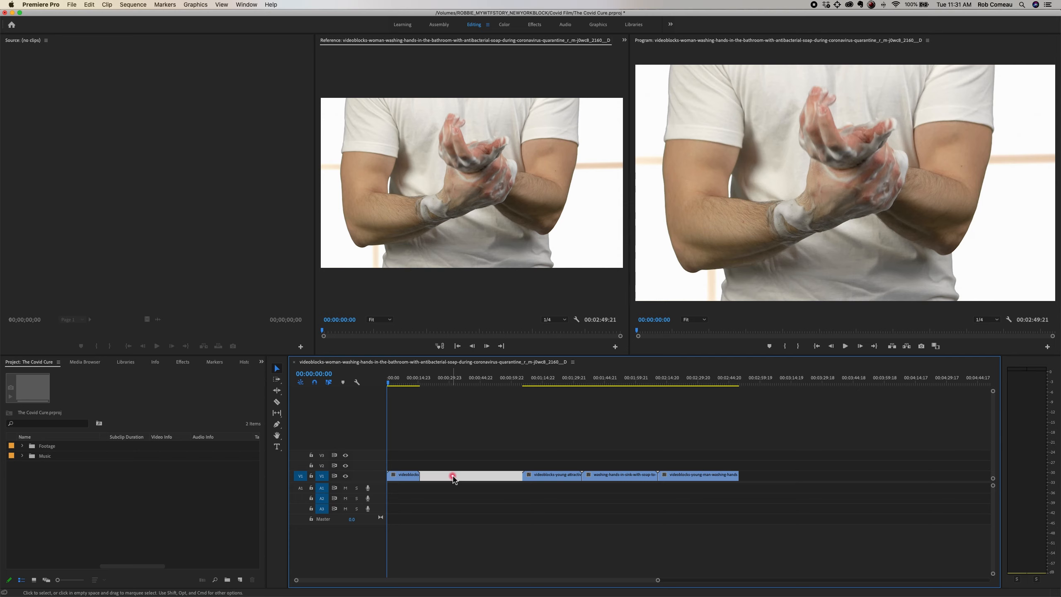
key("Delete")
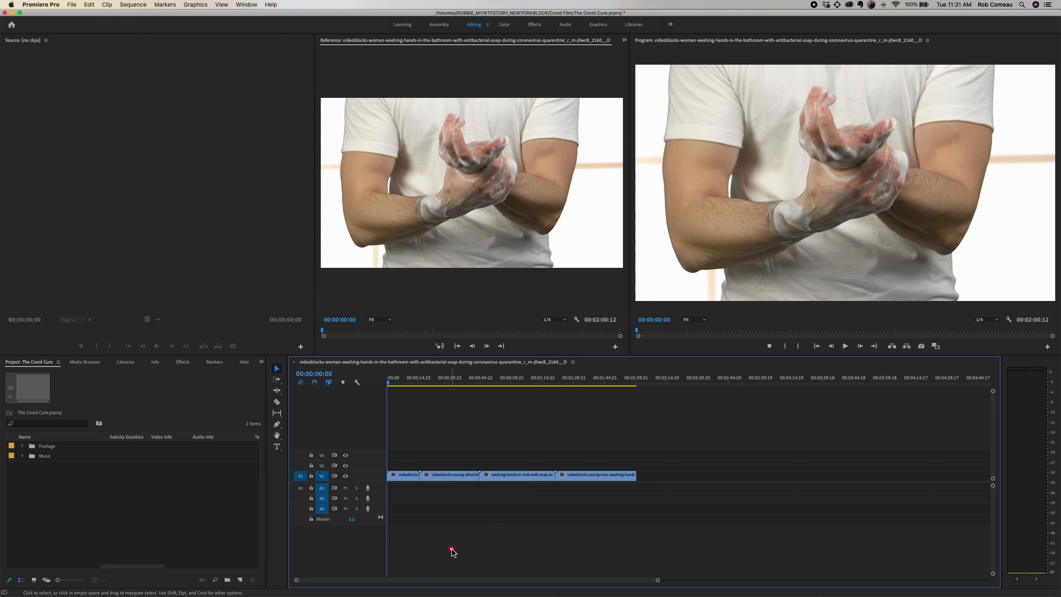
Step: Magnify the timeline to inspect the clips closely, and zoom back out to the full sequence
key("equal")
key("equal")
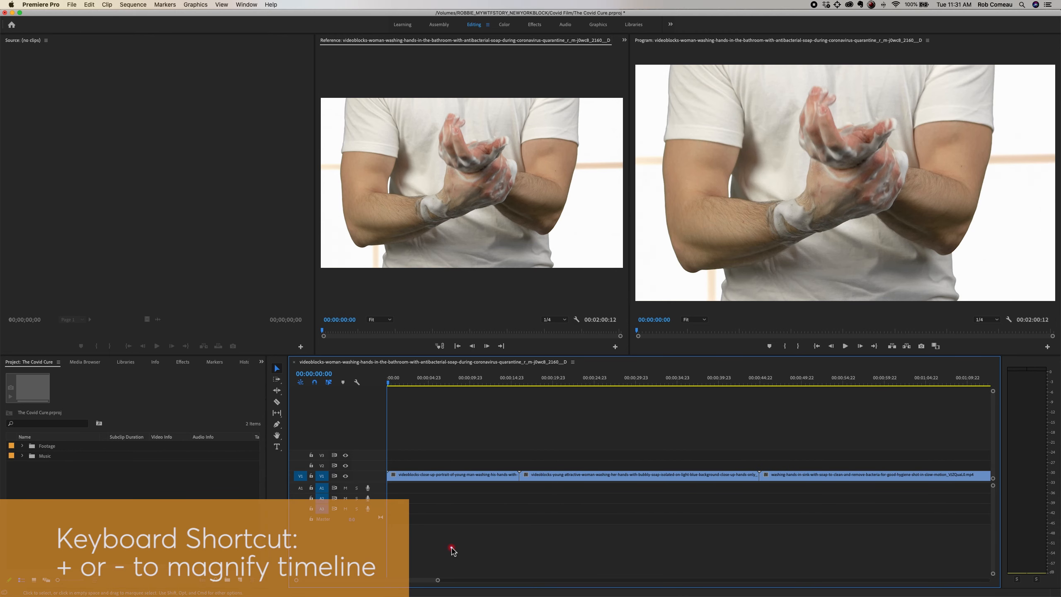
key("minus")
key("minus")
key("minus")
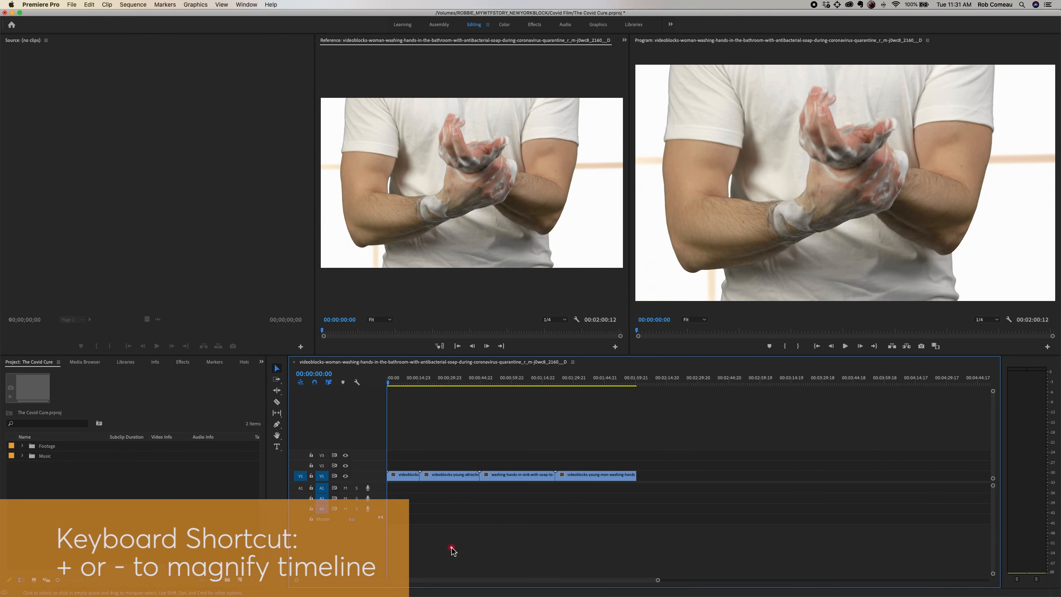
Step: Zoom the timeline out past the sequence, in on the close-up clip, and back out to all four clips
key("minus")
key("minus")
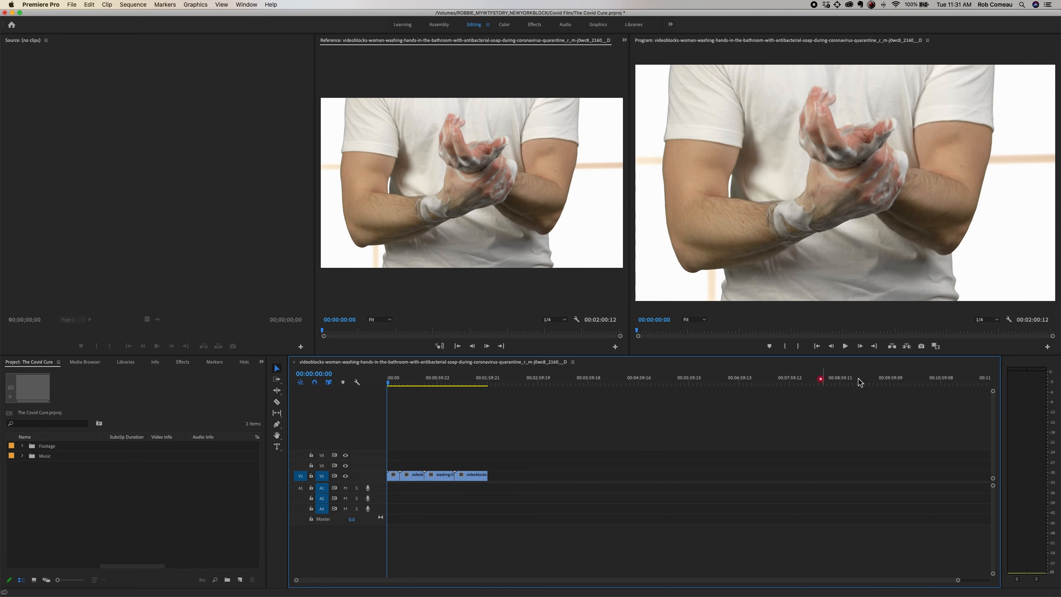
key("equal")
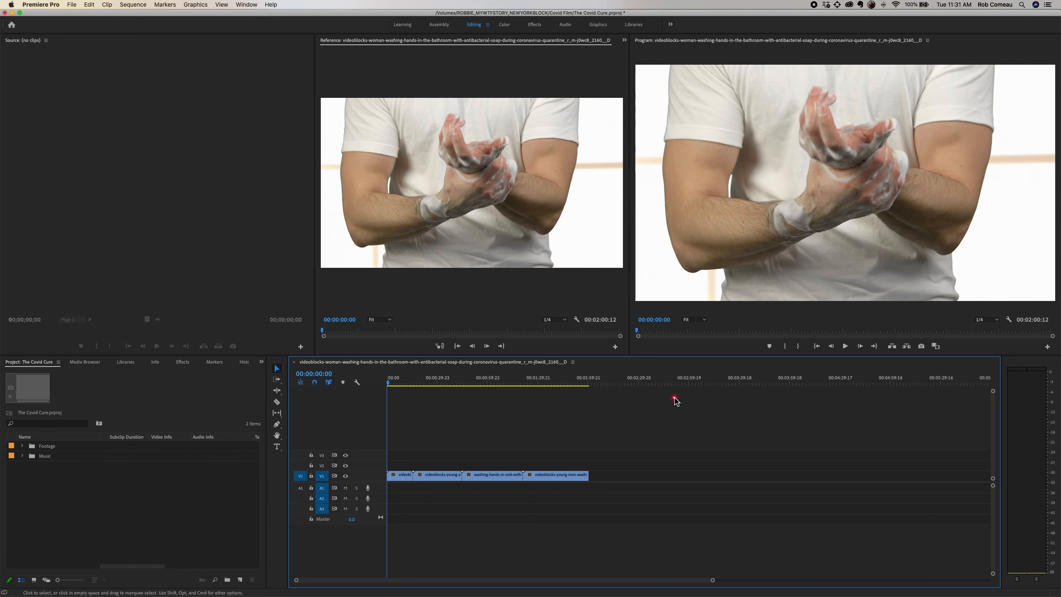
key("equal")
key("equal")
key("equal")
key("equal")
key("equal")
key("equal")
left_click(604, 476)
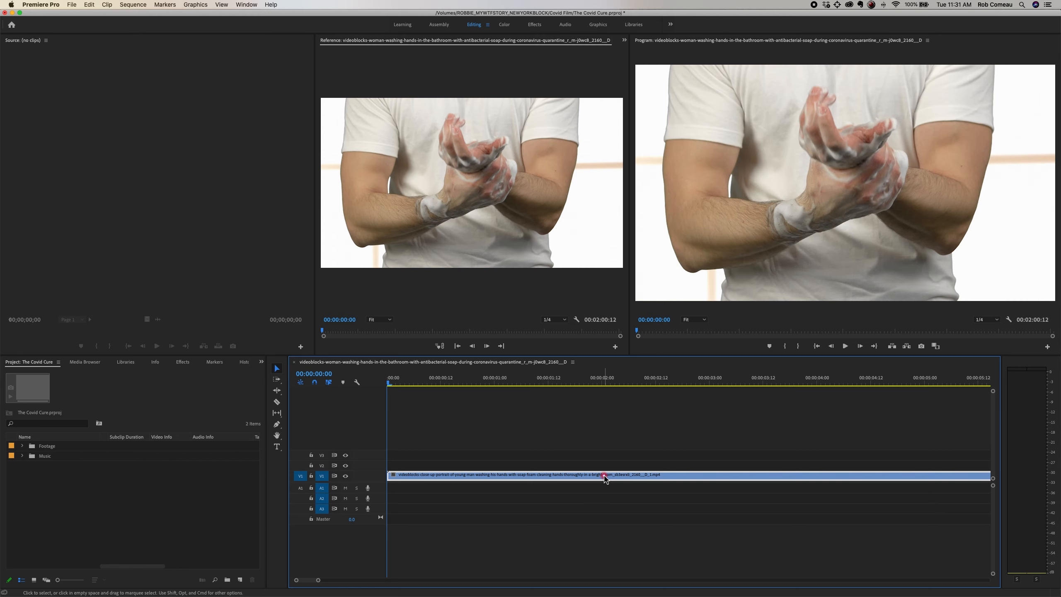
key("minus")
key("minus")
key("minus")
key("minus")
key("minus")
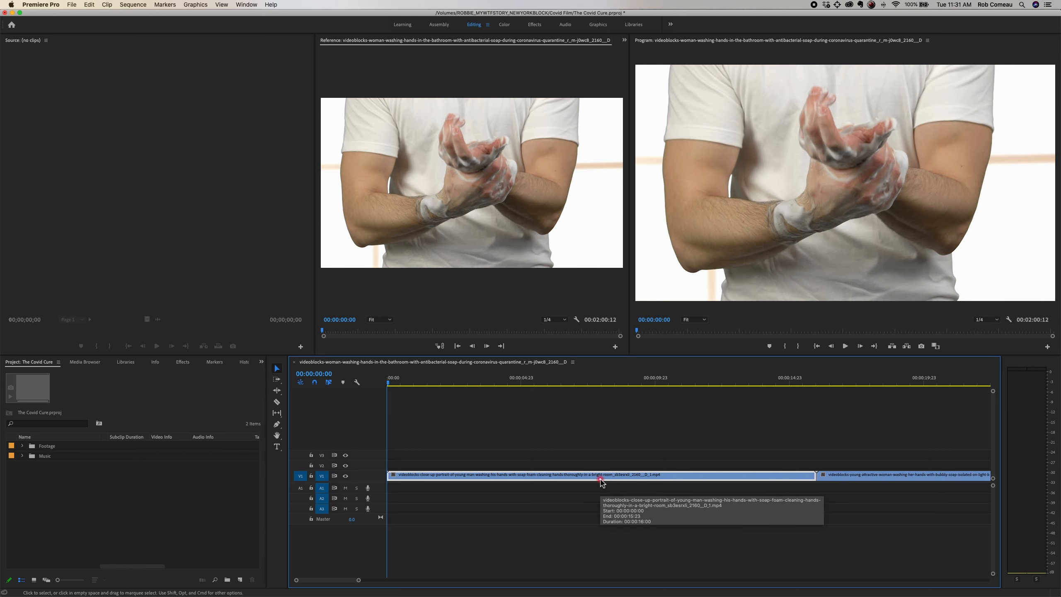
key("minus")
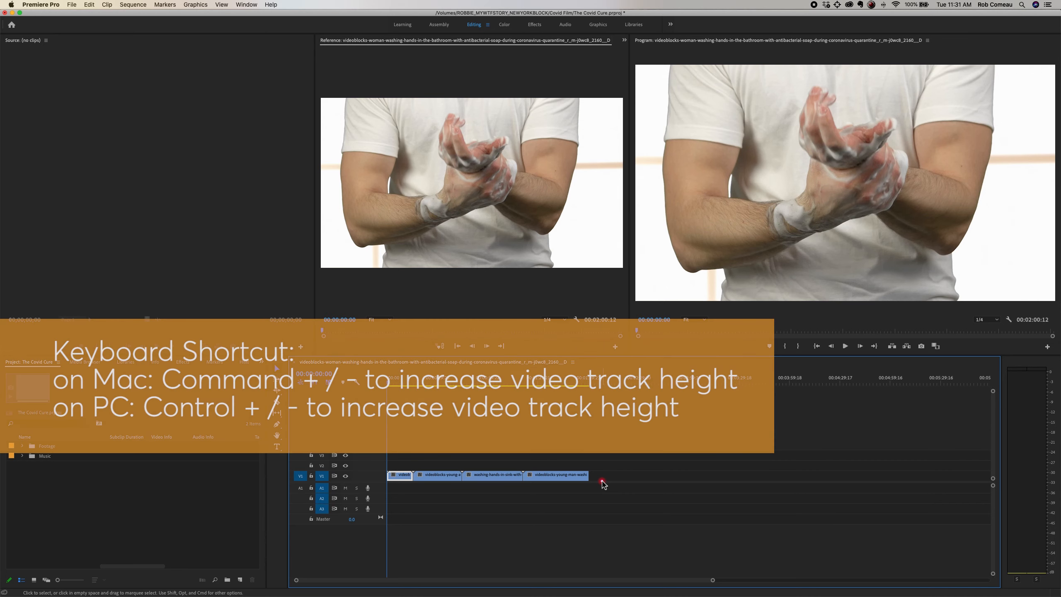
Step: Enlarge the video tracks until the clip thumbnails show, and shrink them back to a minimal height
key("super+equal")
key("super+equal")
key("super+equal")
key("super+equal")
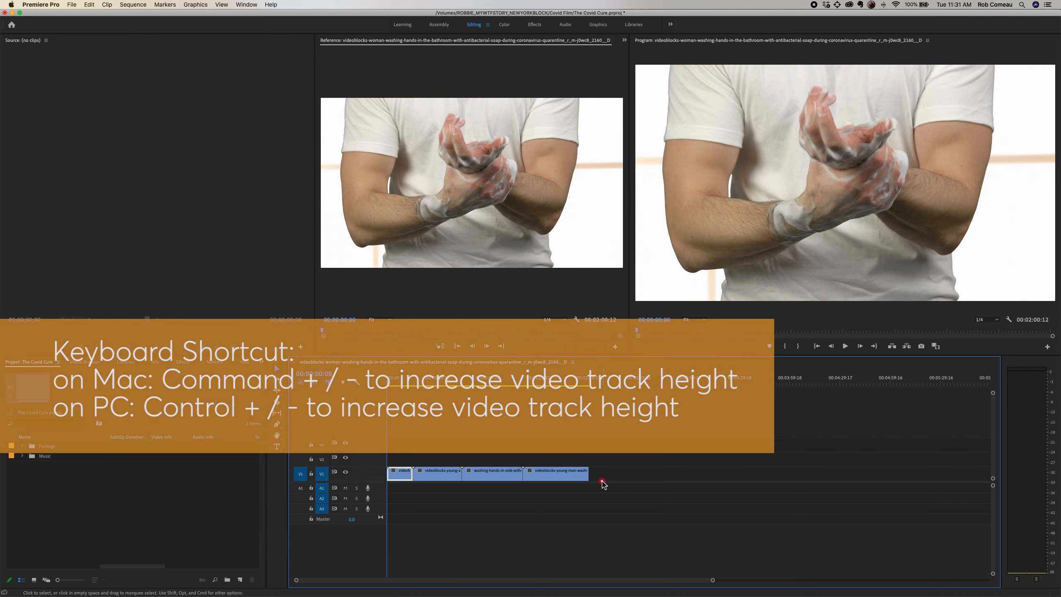
key("super+equal")
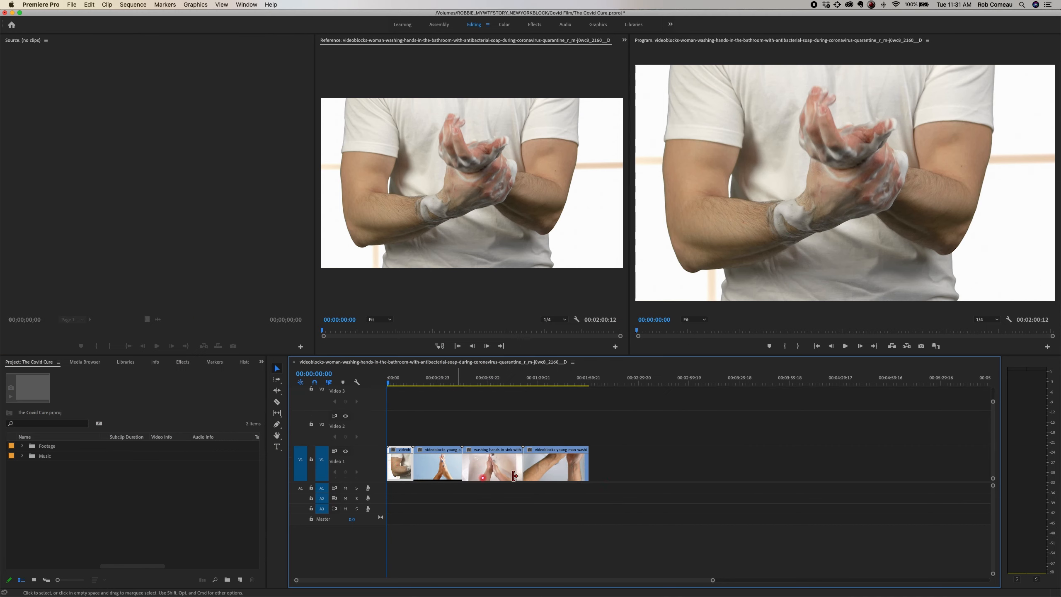
key("super+minus")
key("super+minus")
key("super+minus")
key("super+minus")
key("super+minus")
key("super+minus")
key("super+minus")
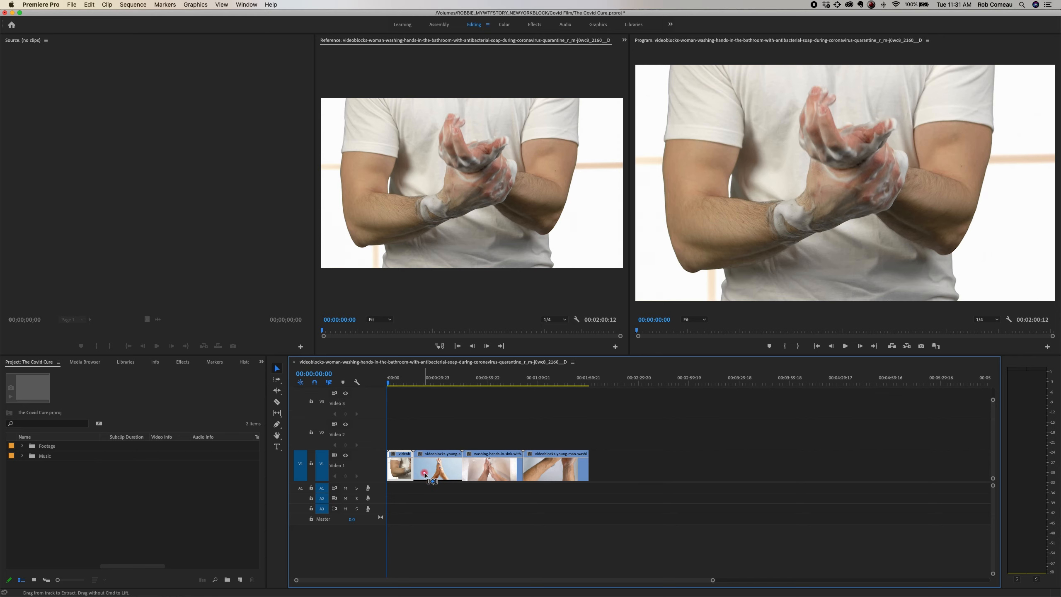
Step: Place the happy-days track from the Music bin at the start of A2, and enlarge the audio tracks until the waveform is readable
left_click(22, 456)
left_click_drag(154, 466, 388, 499)
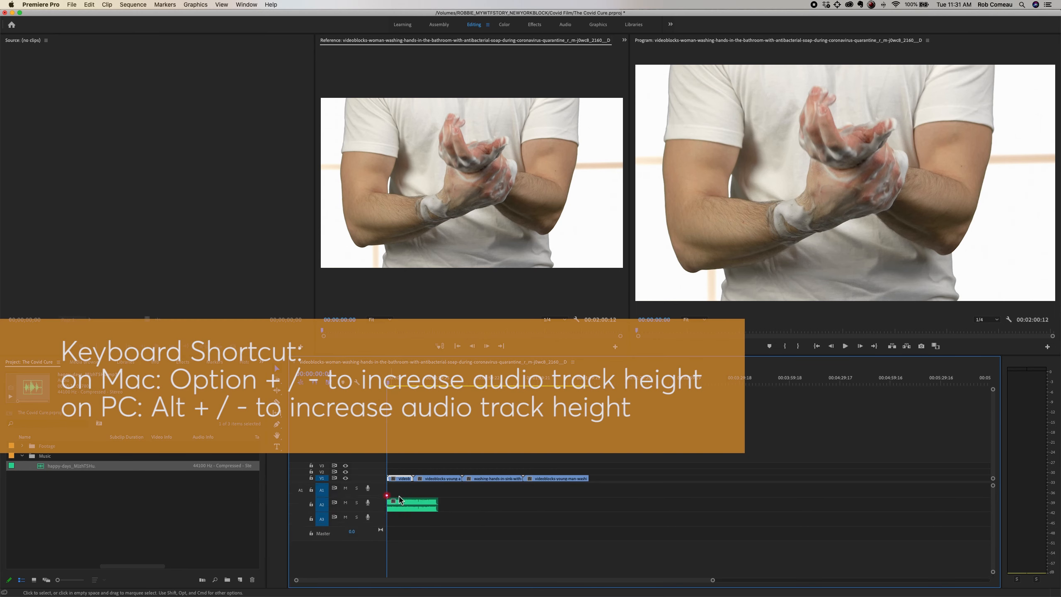
key("alt+equal")
key("alt+equal")
key("alt+equal")
key("alt+equal")
key("alt+equal")
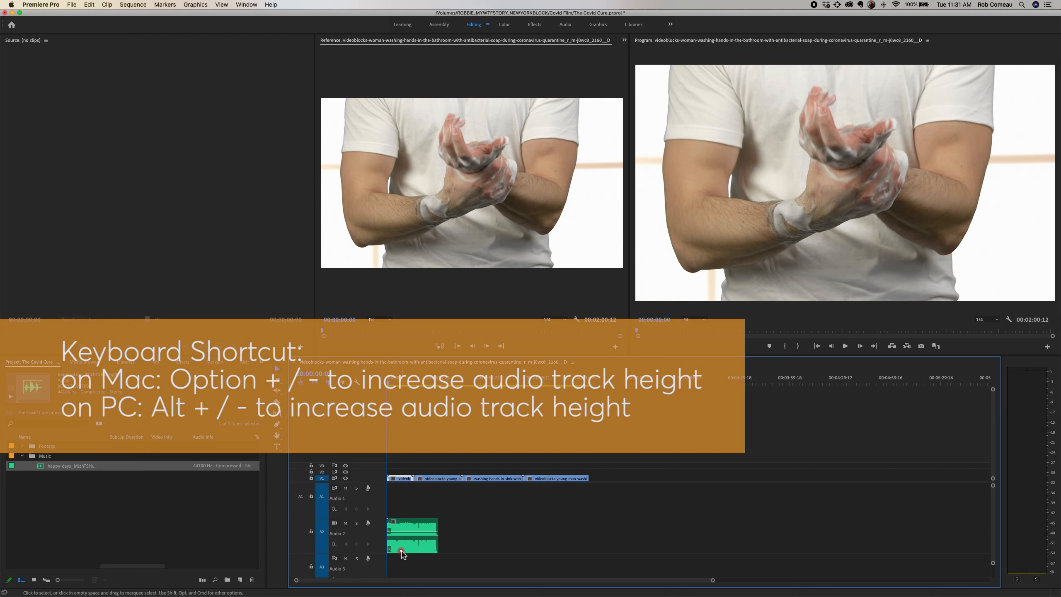
Step: Try a volume change on the music clip, undo it, and play the opening seconds to check the audio levels
left_click_drag(404, 533, 404, 540)
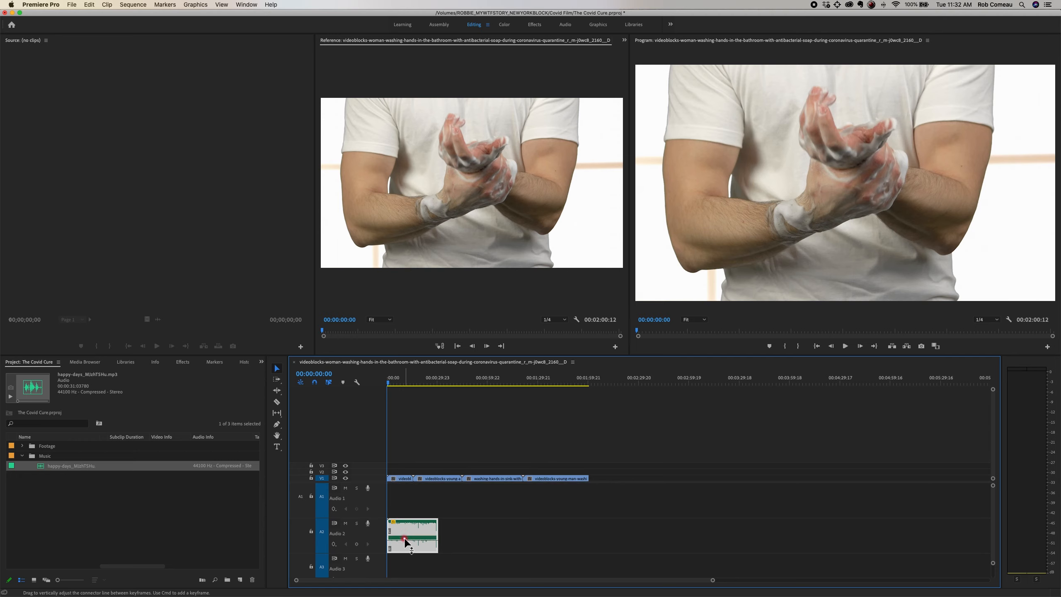
key("super+z")
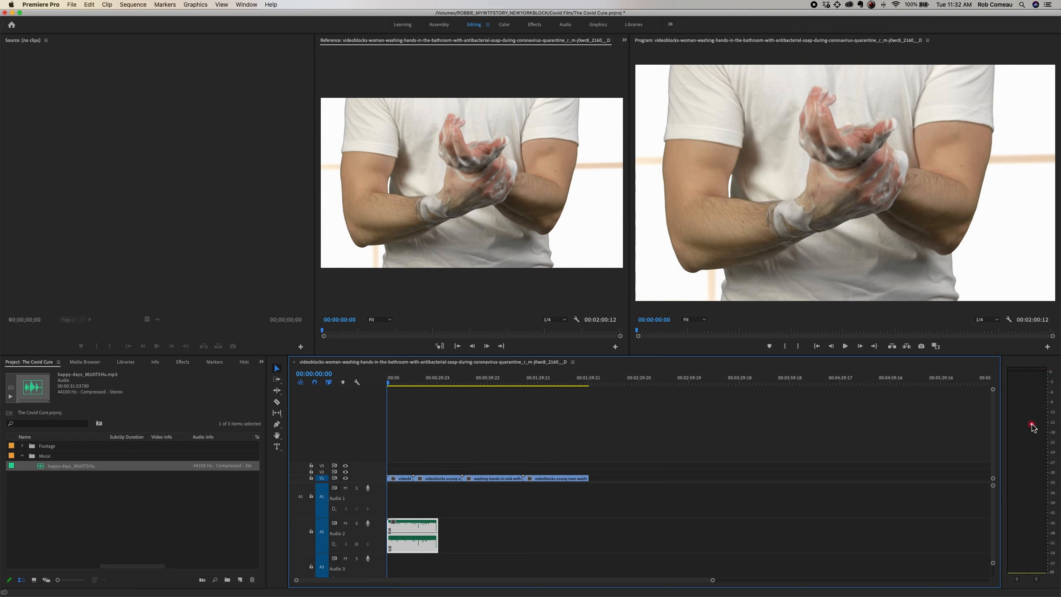
key("space")
key("space")
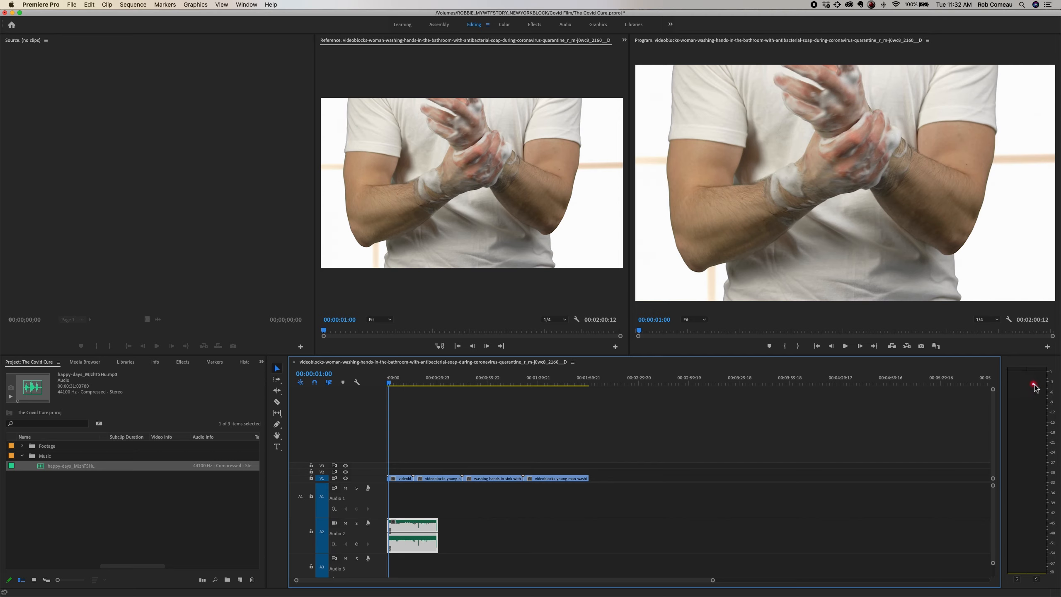
key("space")
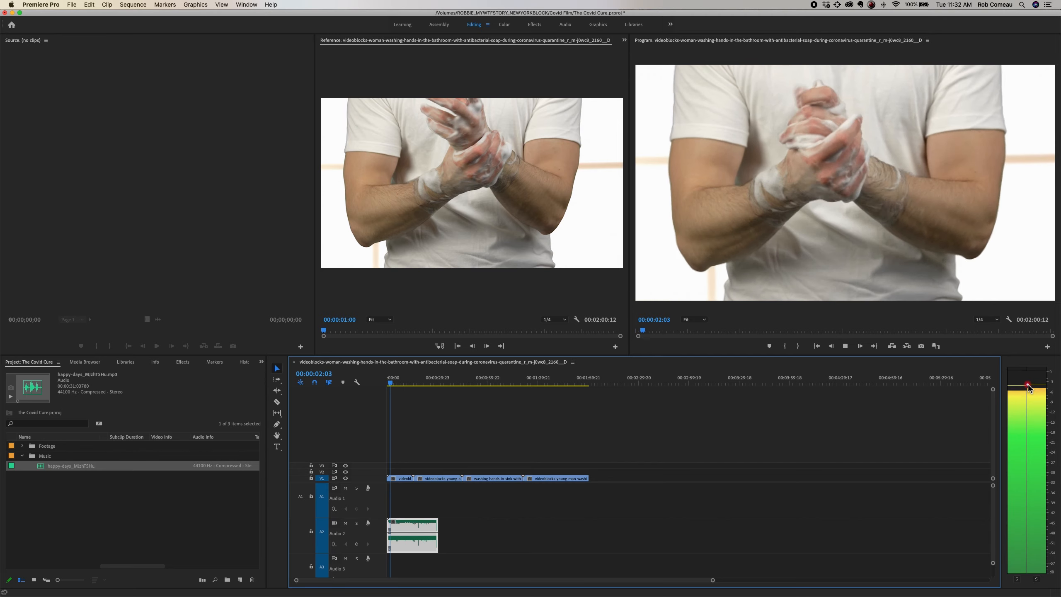
key("space")
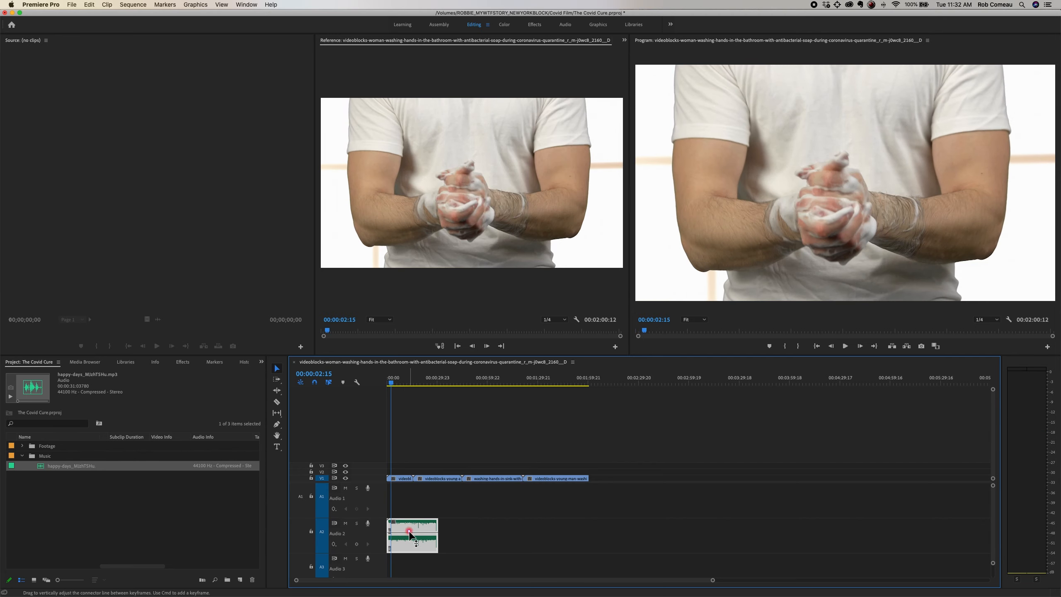
Step: Lower the volume line of the music clip on A2, and play on to check its level
left_click_drag(410, 532, 414, 544)
key("space")
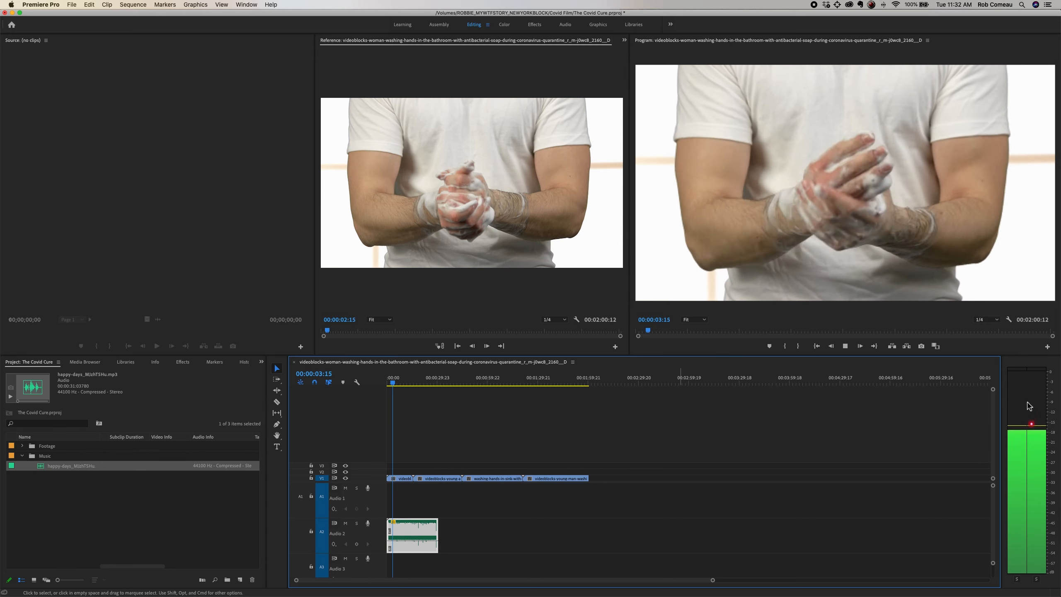
key("space")
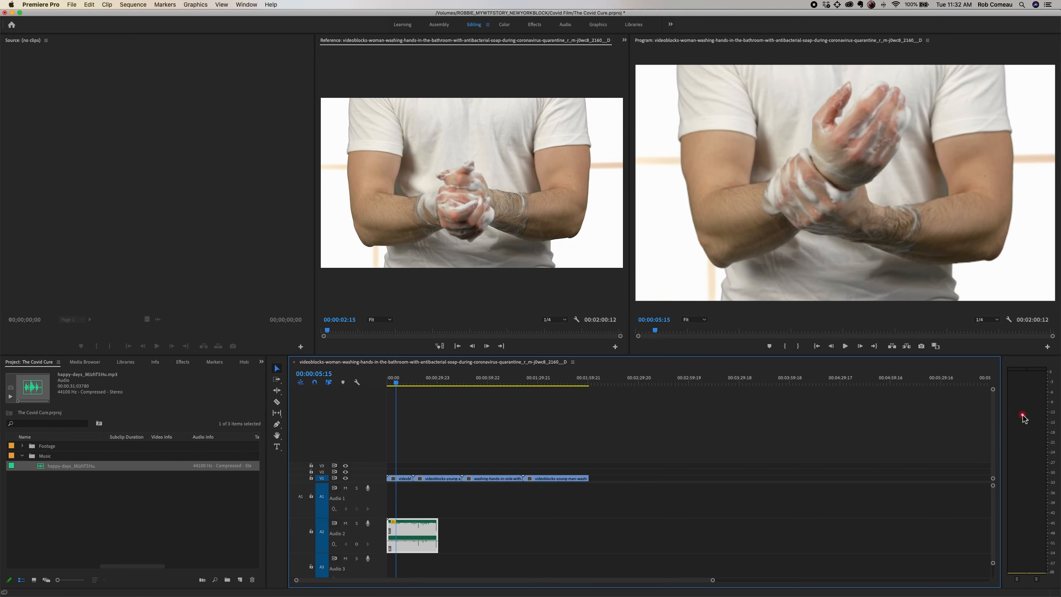
Step: Raise the selected music clip's volume by two increments, and play it to check the levels
left_click(413, 536)
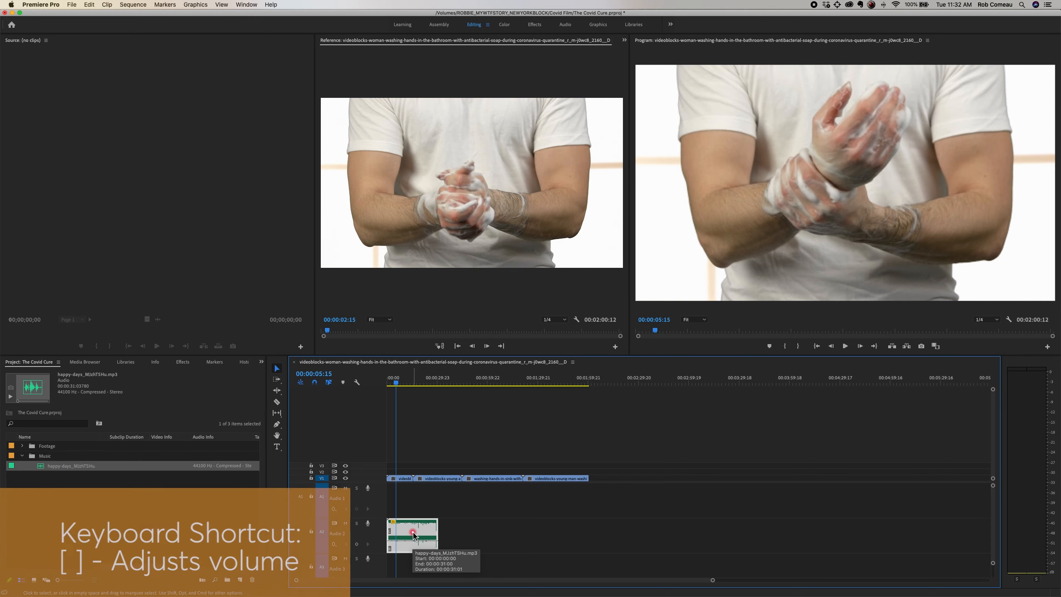
key("bracketright")
key("bracketright")
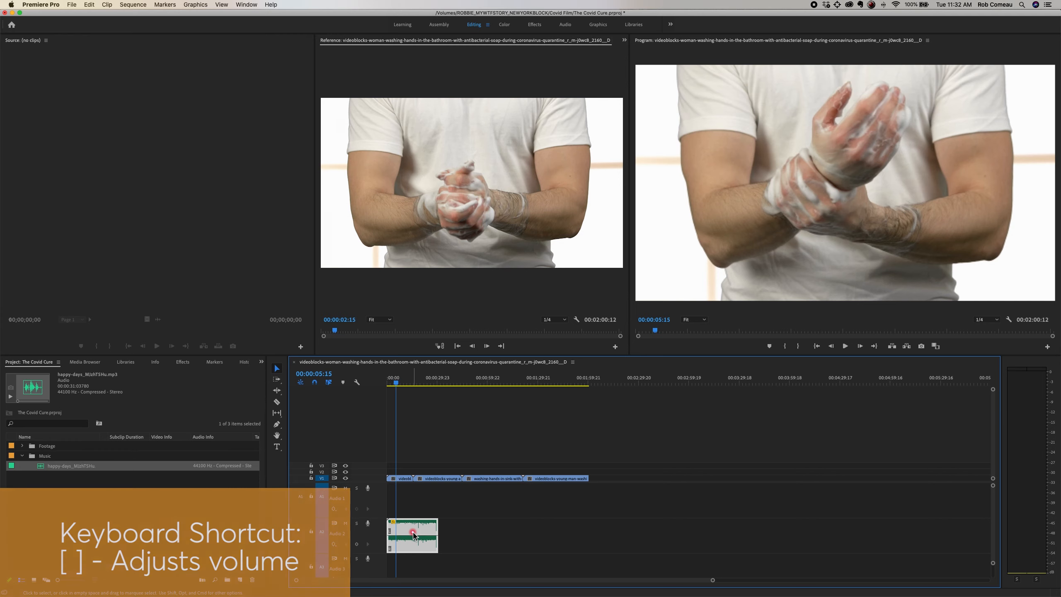
key("space")
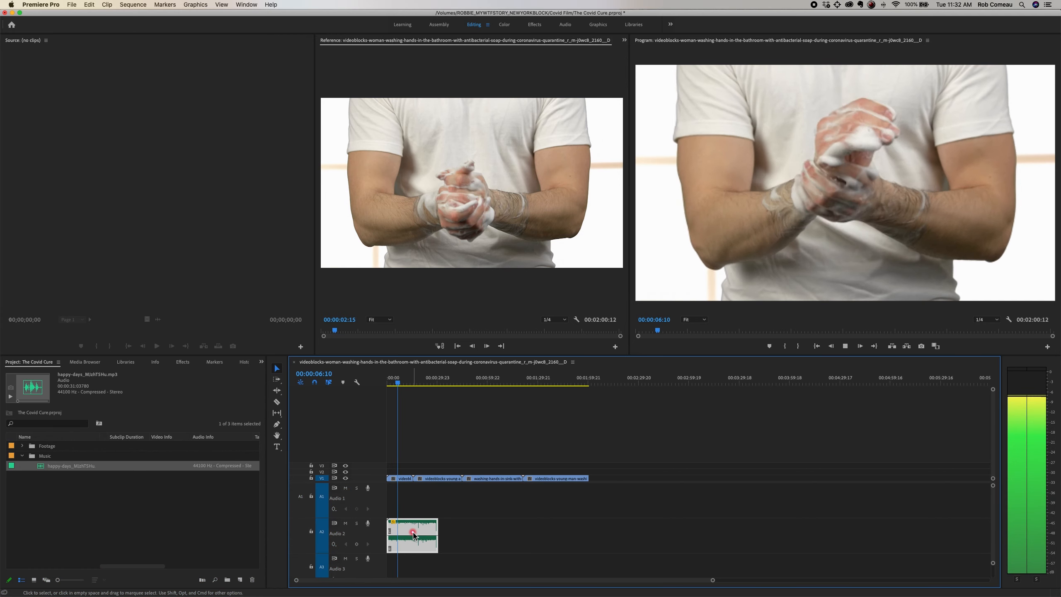
key("space")
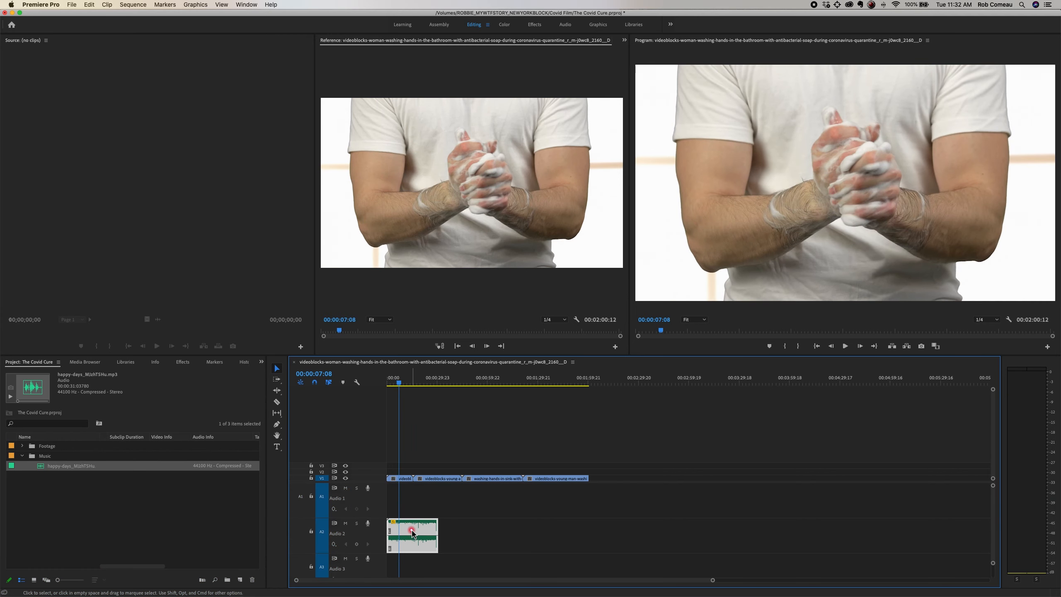
key("space")
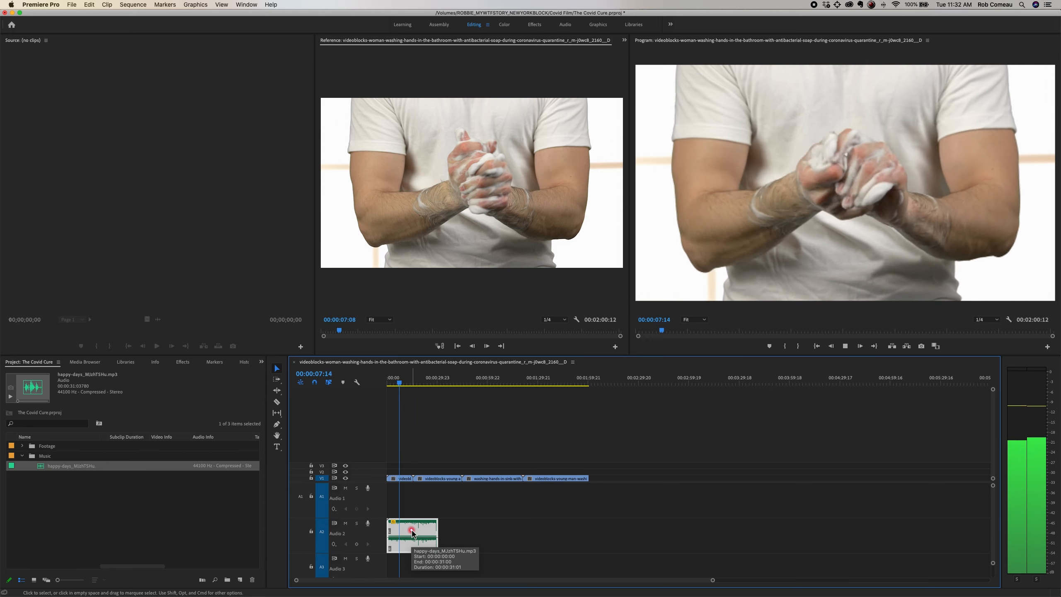
key("space")
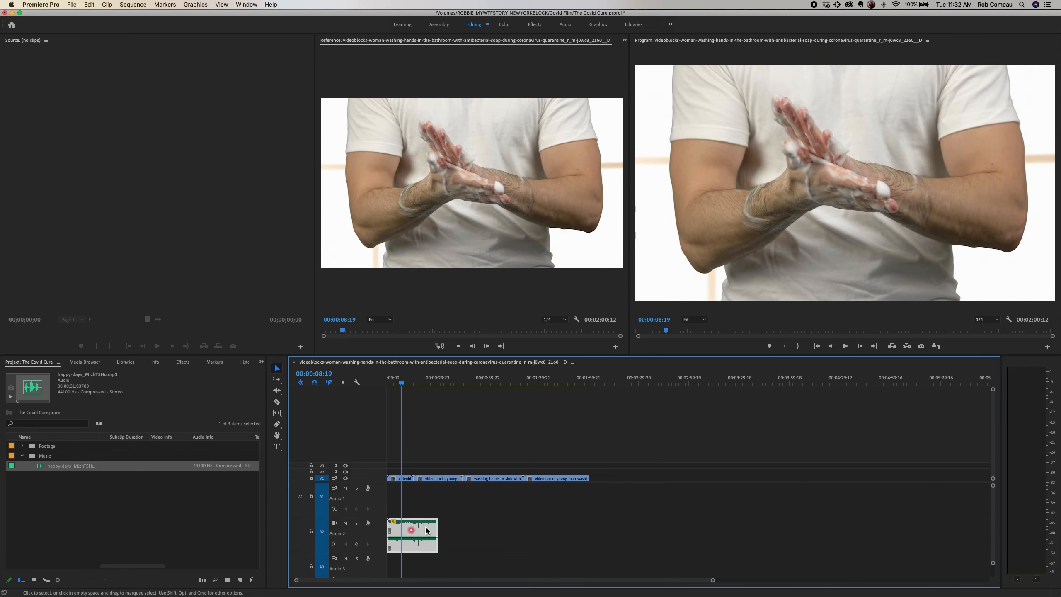
Step: Try to extend the end of the music clip on A2 further along the timeline
left_click_drag(438, 526, 552, 531)
mouse_move(437, 529)
left_mouse_down()
mouse_move(505, 532)
mouse_move(442, 528)
left_mouse_up()
key("=")
left_click(472, 437)
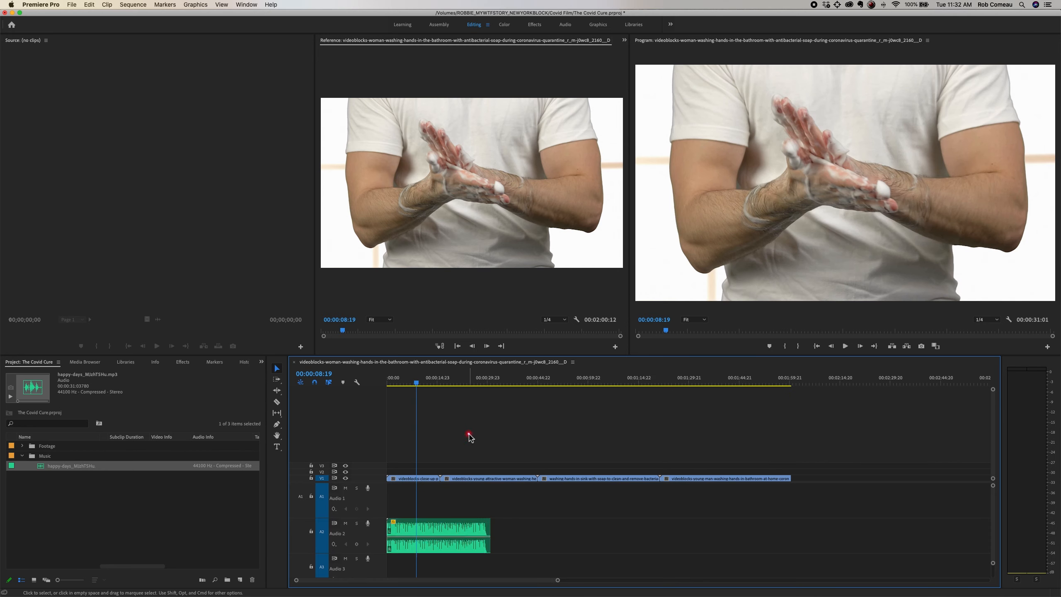
Step: Mute audio track A2, and play the sequence to check that the music is silenced
left_click(345, 524)
key("space")
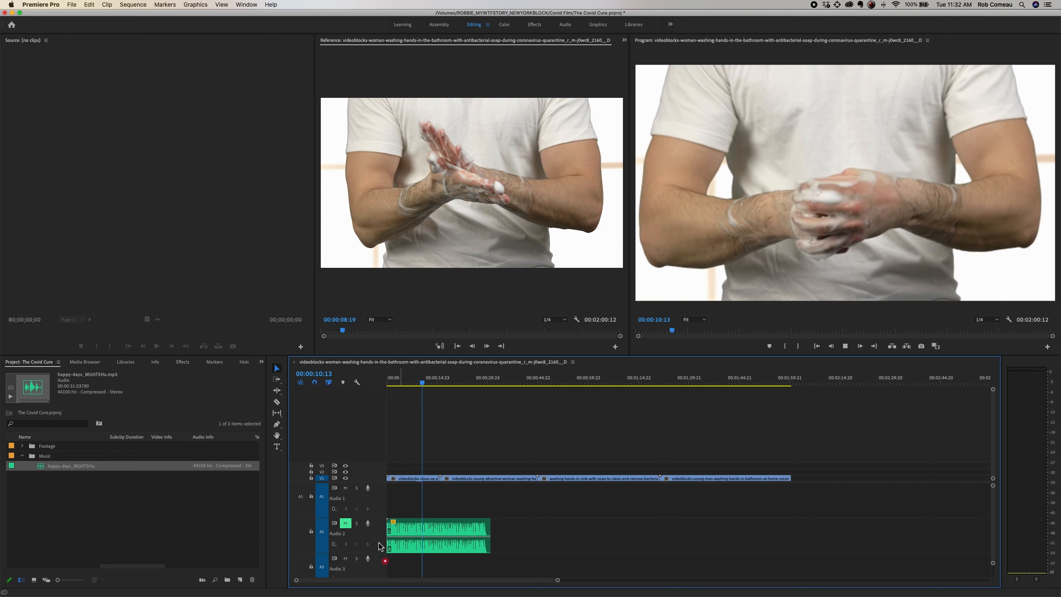
key("space")
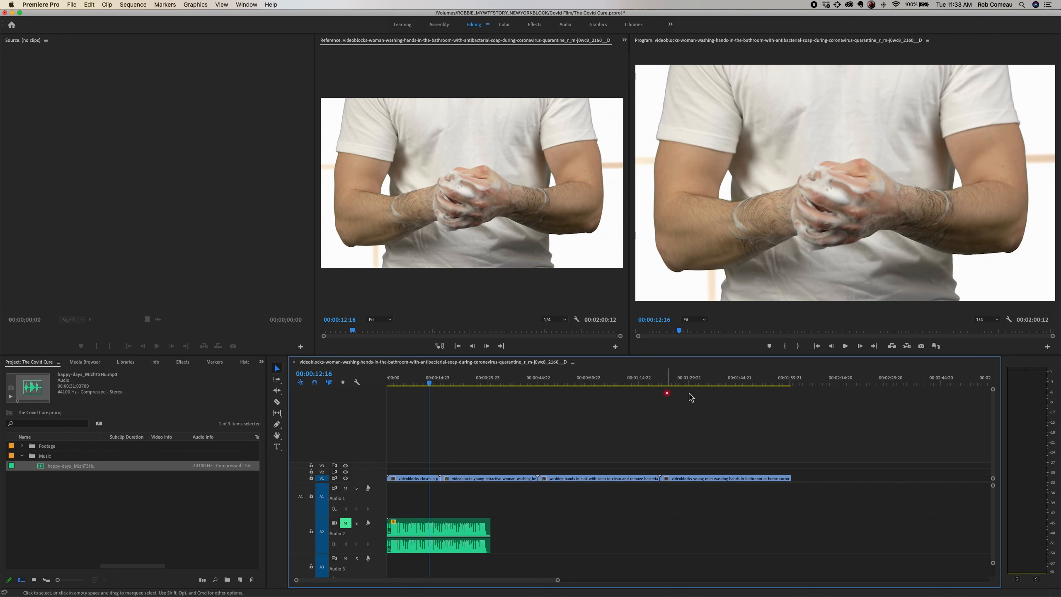
Step: Play the sequence from its start and stop at 00:00:02:13 within the close-up clip
key("Home")
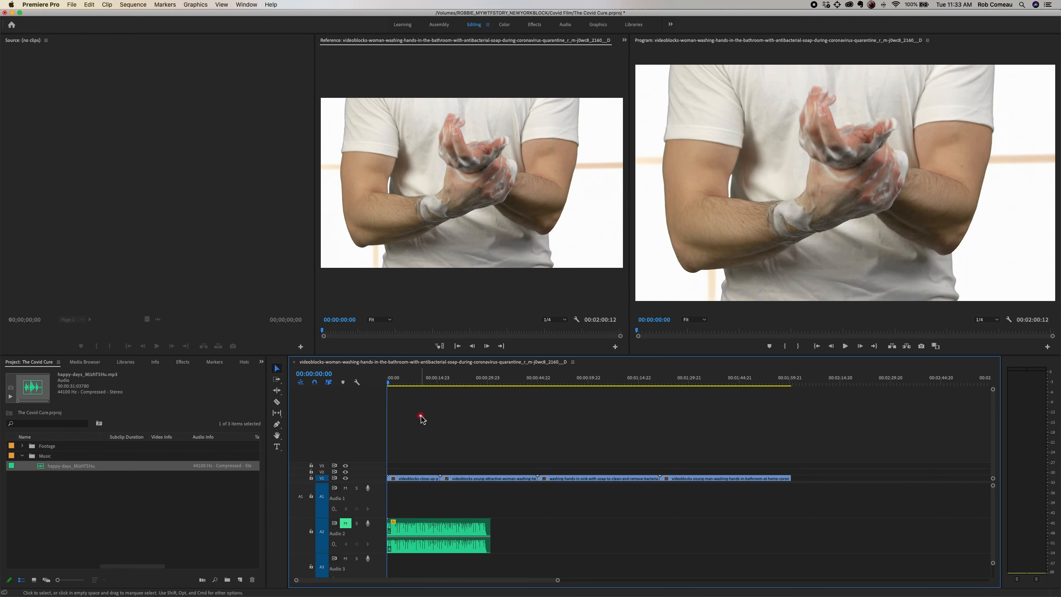
key("=")
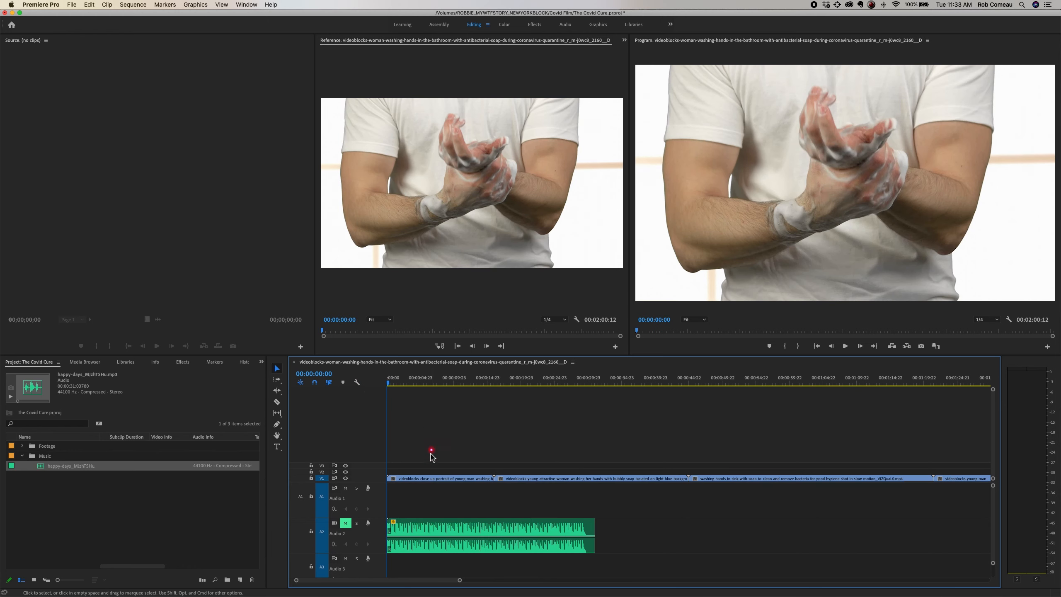
left_click(418, 478)
key("space")
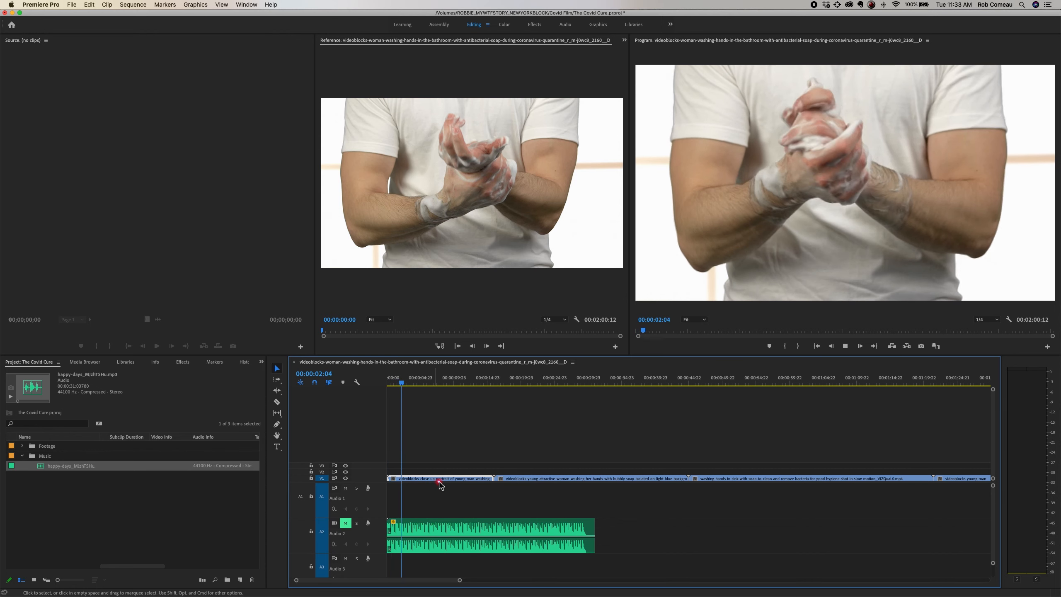
key("space")
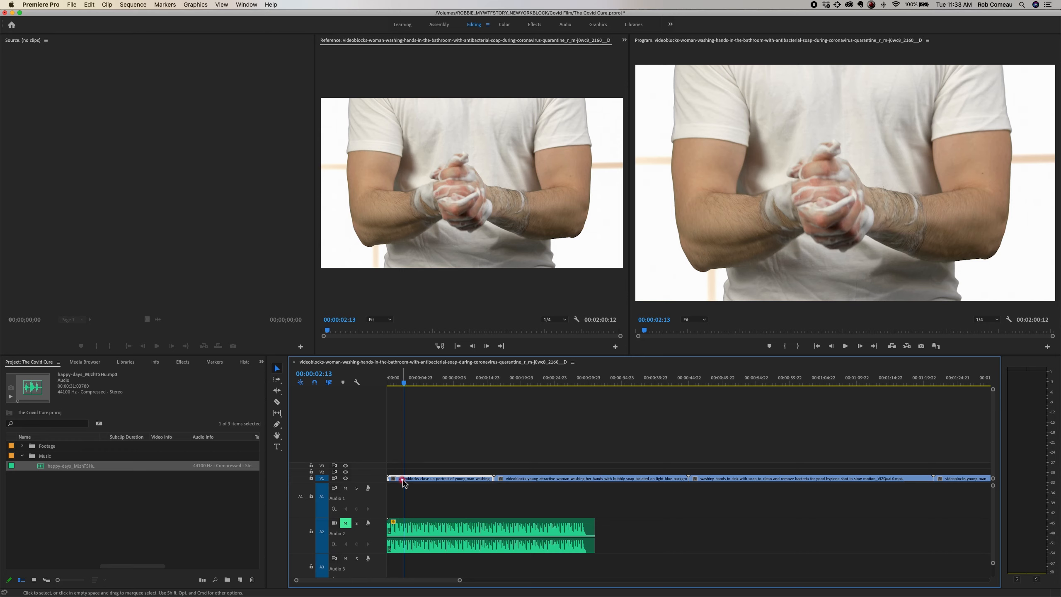
Step: Cut the close-up clip on V1 at 00:00:02:13, and delete the portion after the cut
key("c")
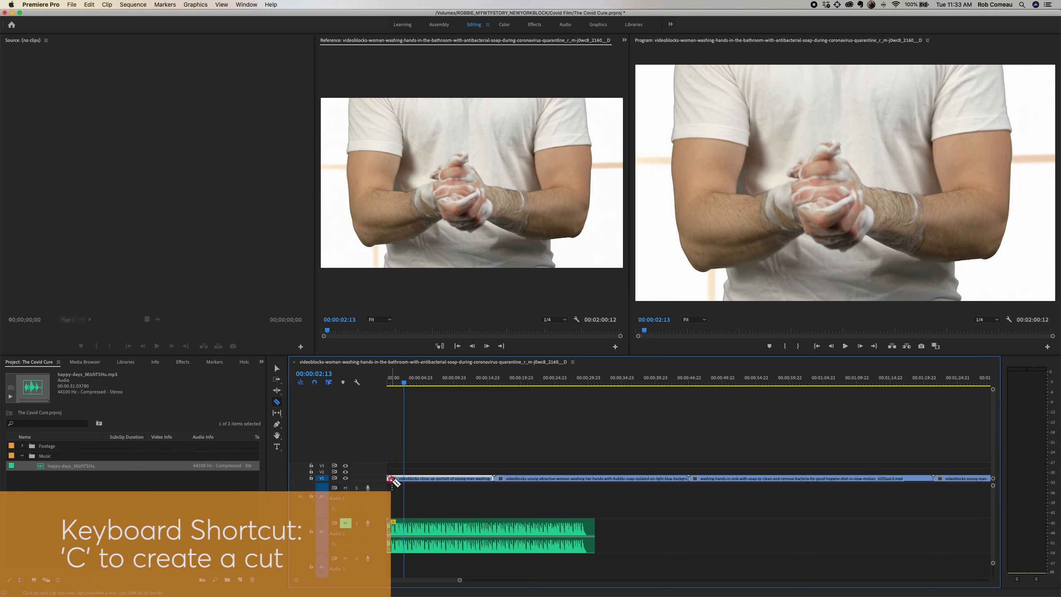
left_click(404, 479)
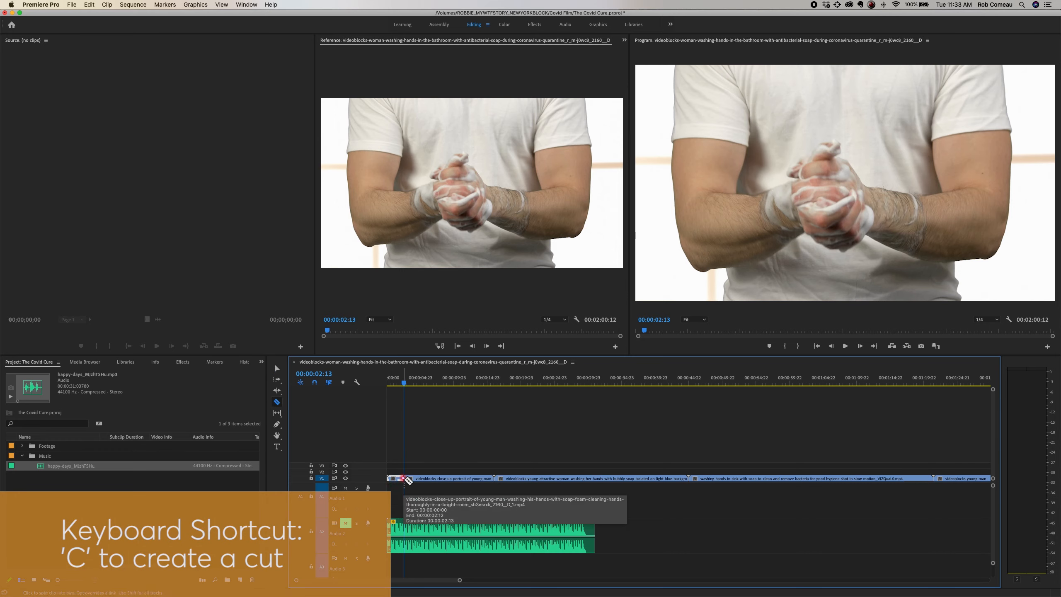
key("v")
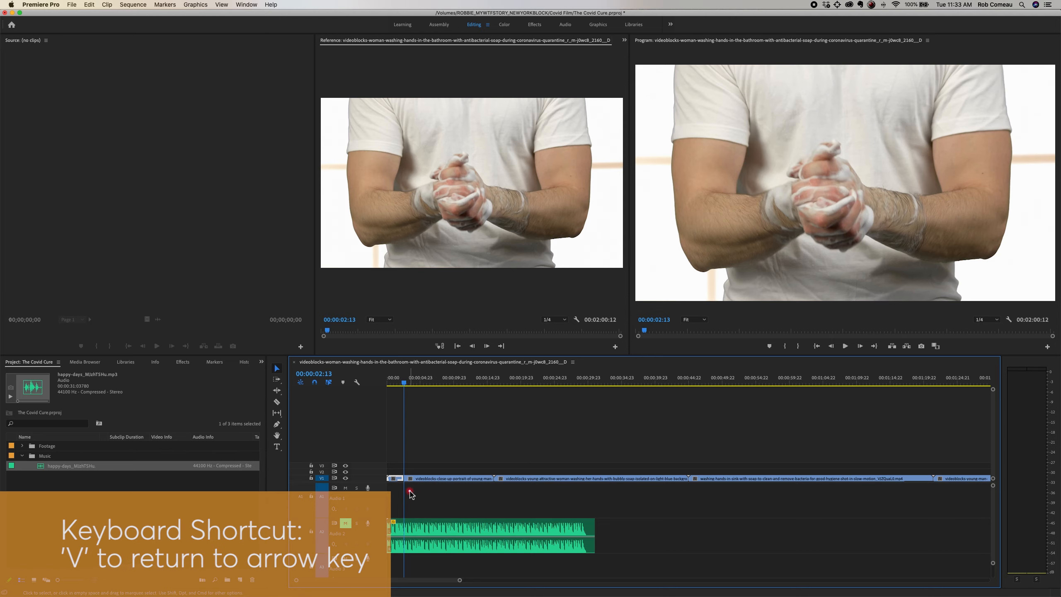
left_click(429, 481)
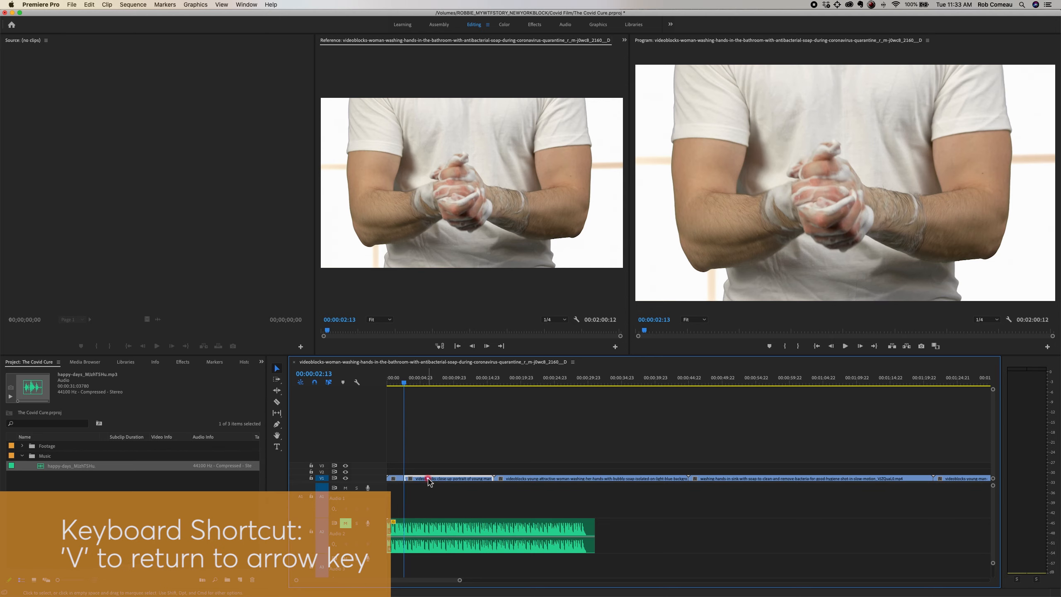
key("Delete")
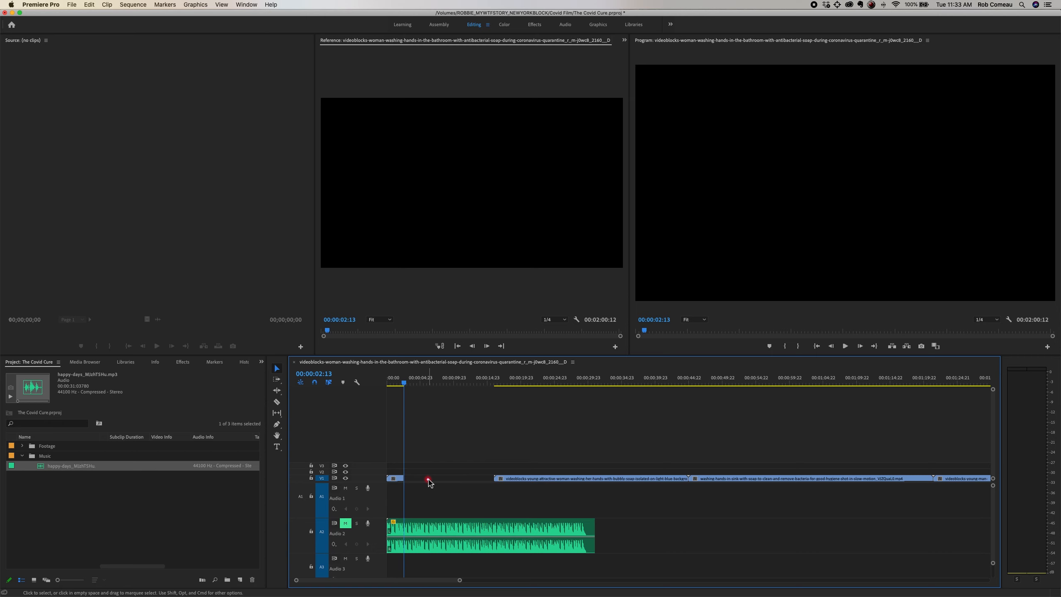
Step: Undo the close-up clip's shortening, trim its end back to 00:00:02:13 instead, and delete the empty gap after it
key("super+z")
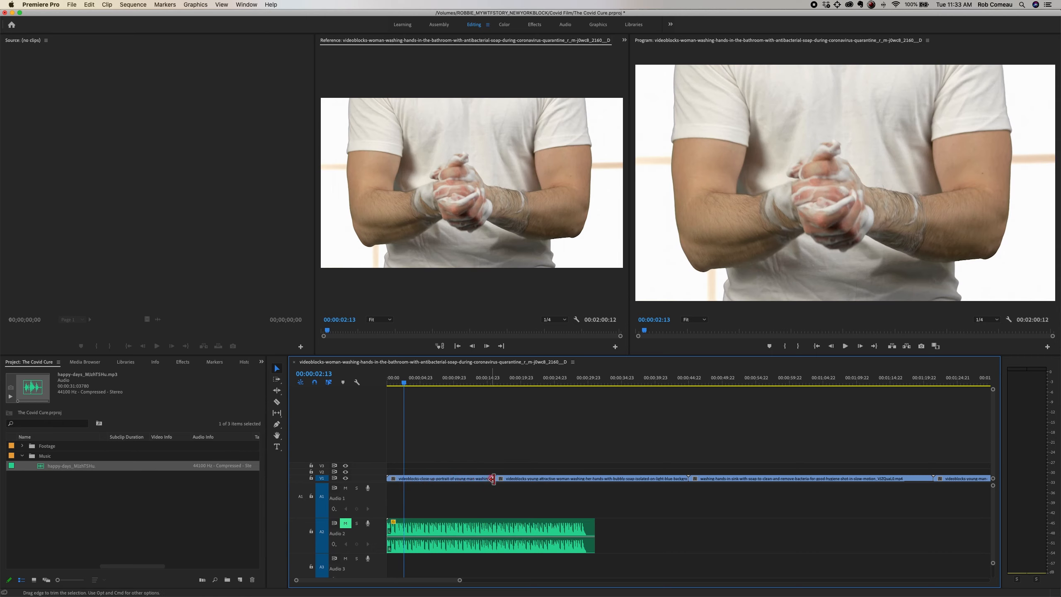
left_click_drag(493, 479, 404, 480)
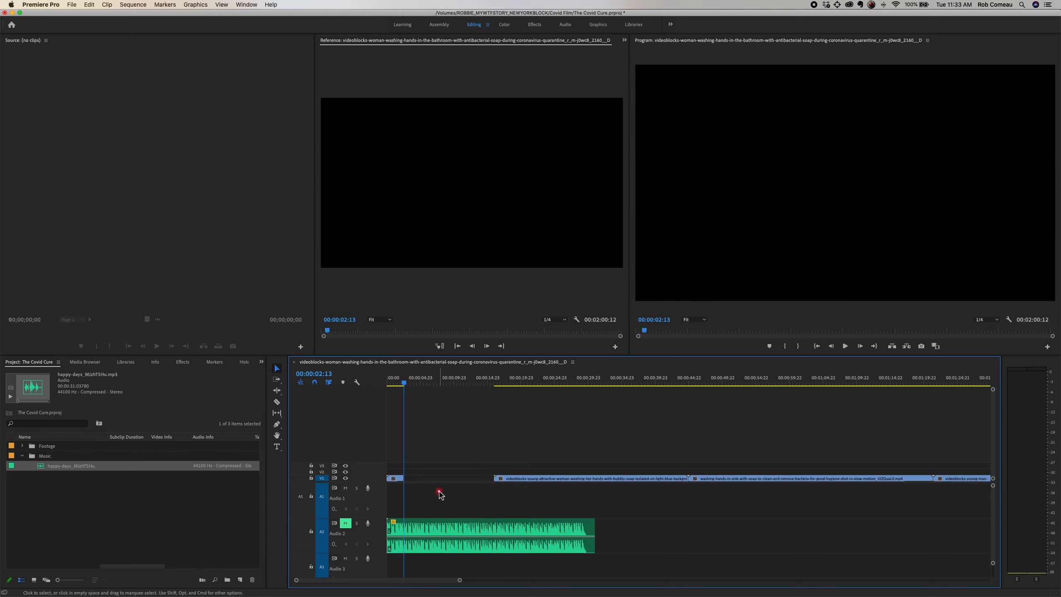
left_click(440, 479)
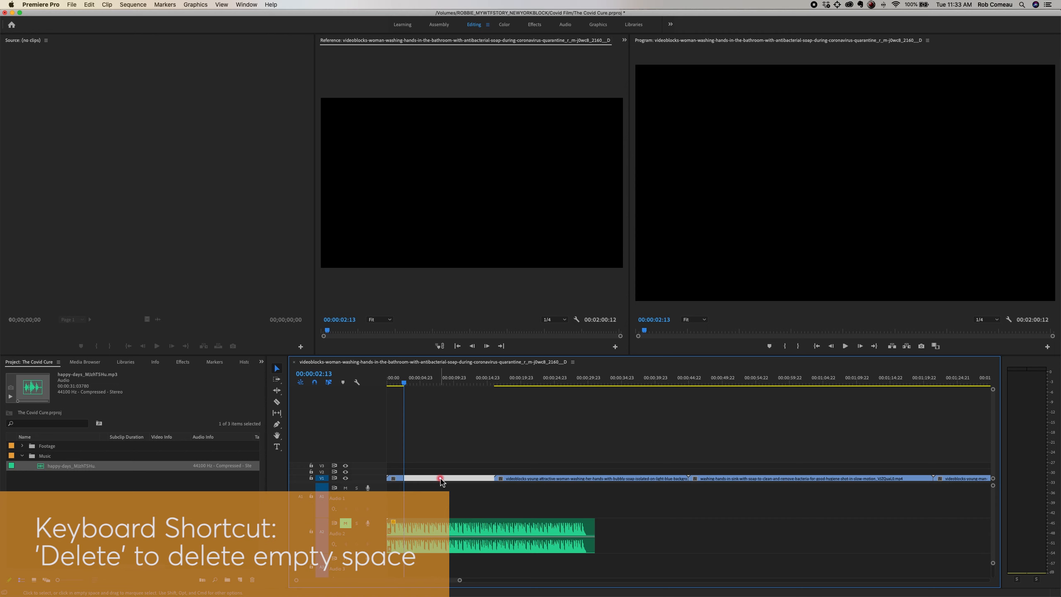
key("Delete")
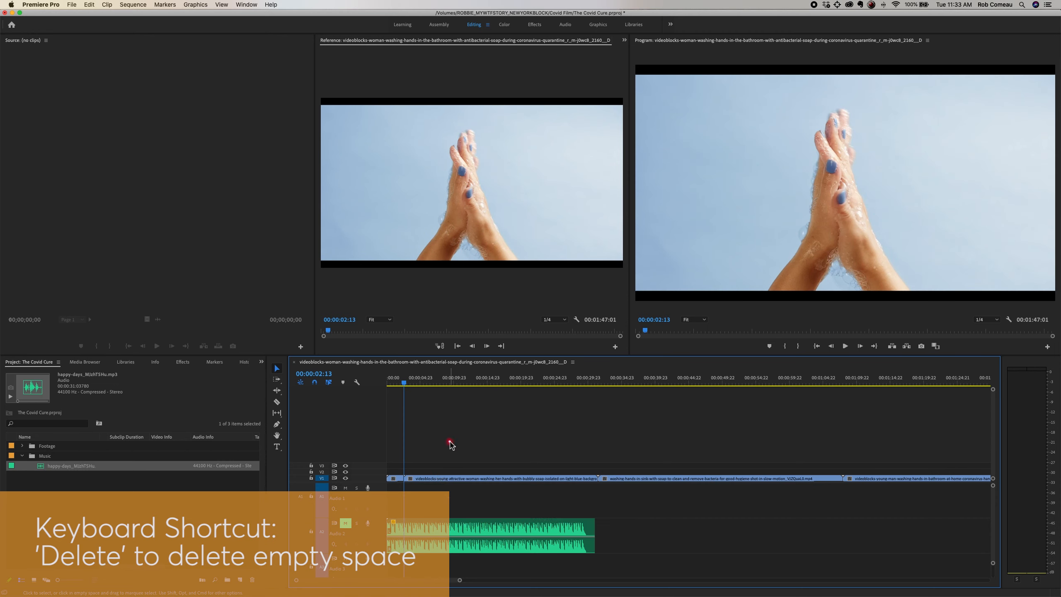
Step: Set the scale of the light-blue-background hands clip to 110 so the black bars are cropped out
key("=")
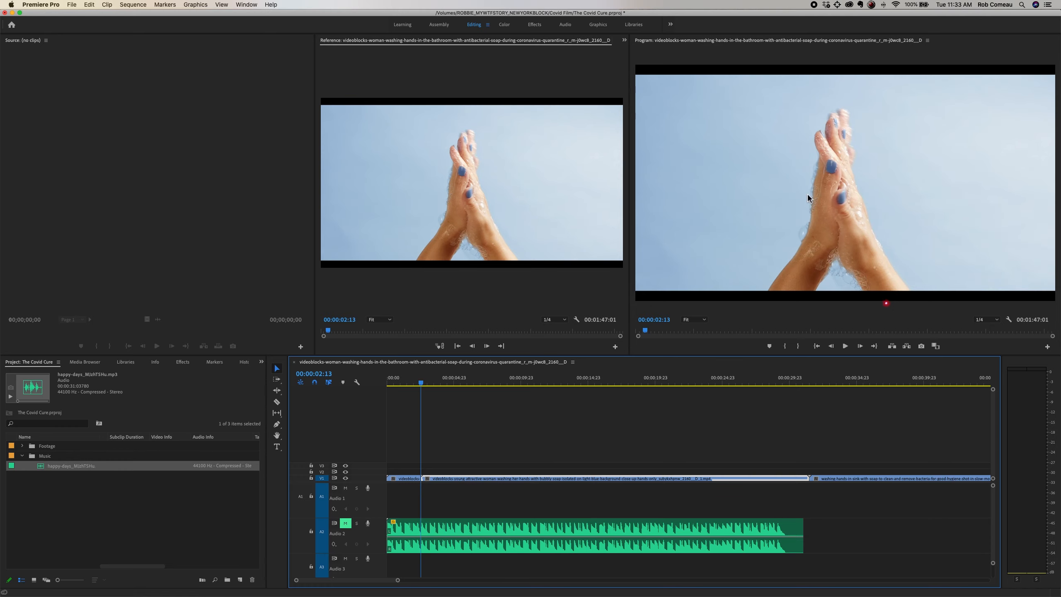
left_click(624, 40)
left_click(634, 60)
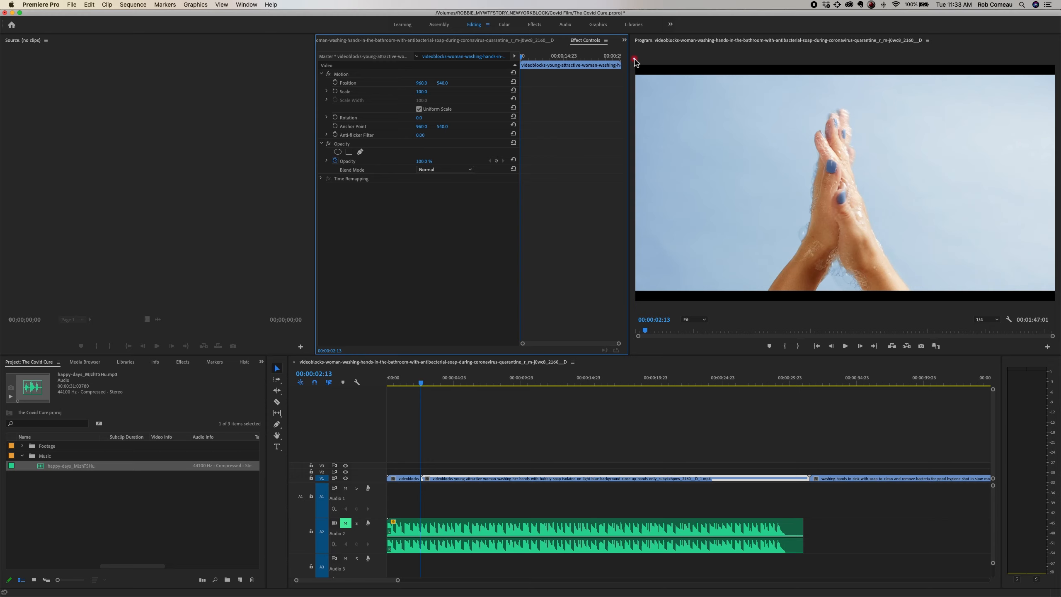
left_click(420, 92)
key("Return")
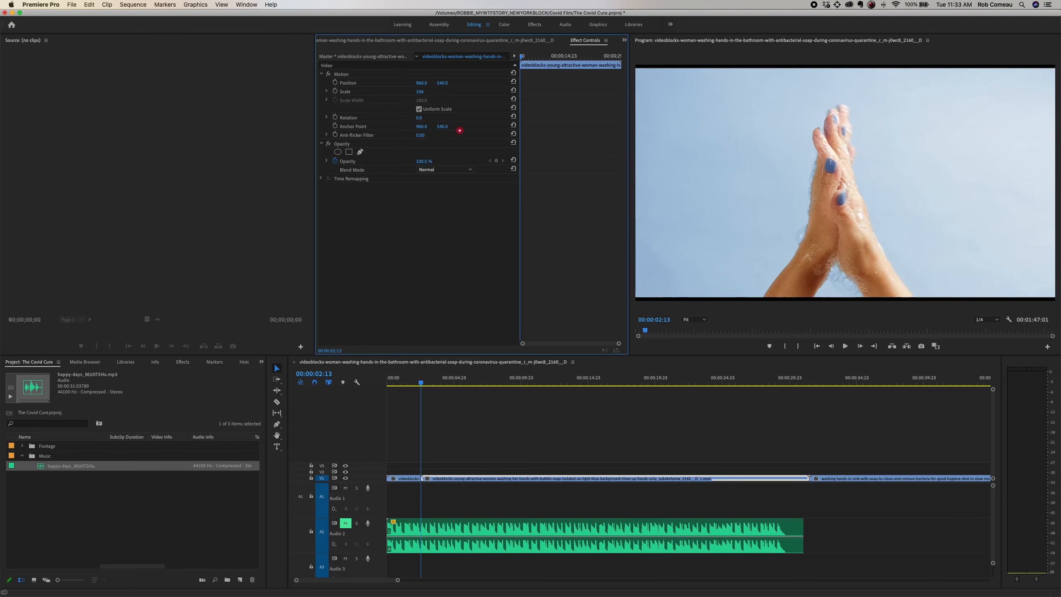
left_click(423, 93)
type("109")
key("Return")
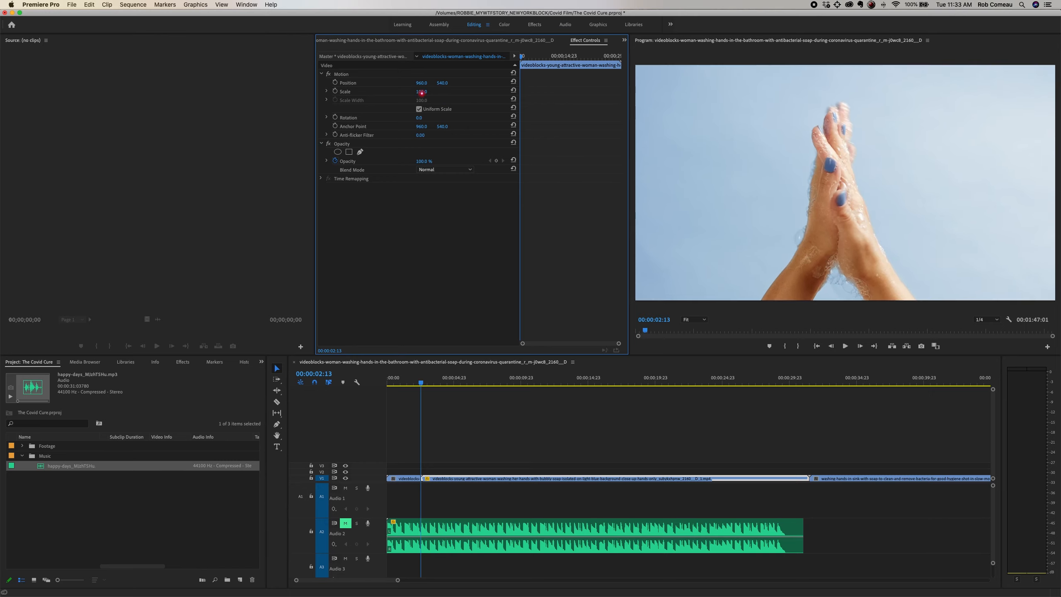
left_click(422, 92)
type("110")
key("Return")
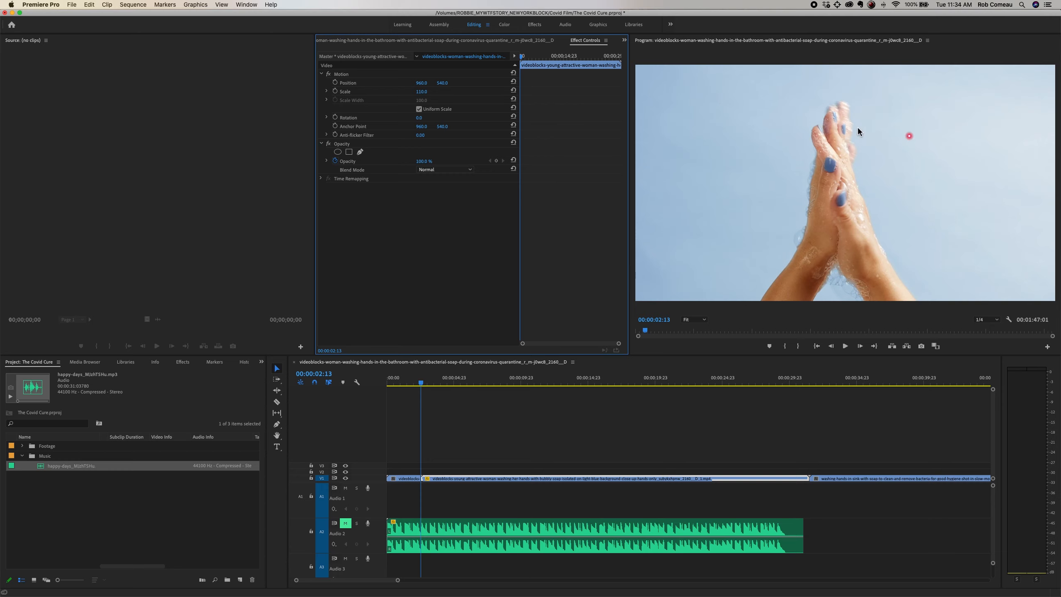
left_click(495, 428)
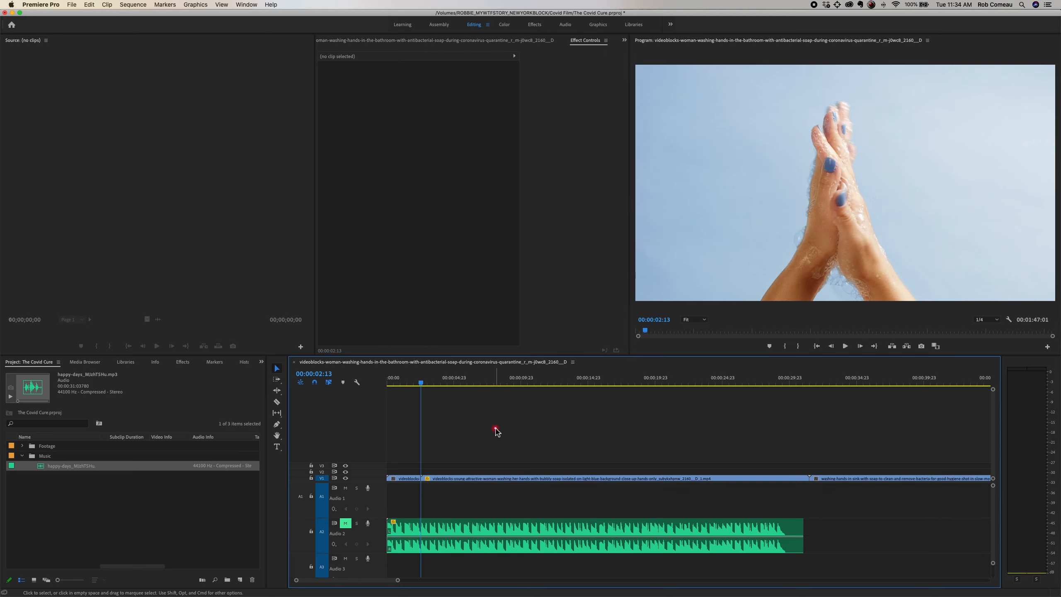
Step: Look through the blue-background clip for a usable section, playing from 00:00:16:11 and stopping at 00:00:18:12
left_click_drag(433, 382, 608, 395)
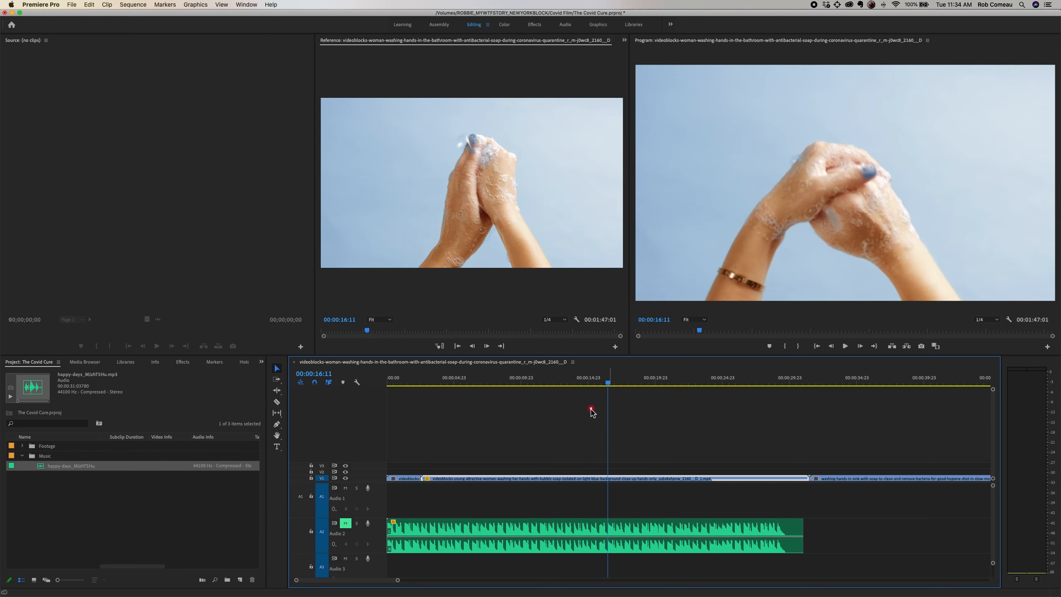
key("minus")
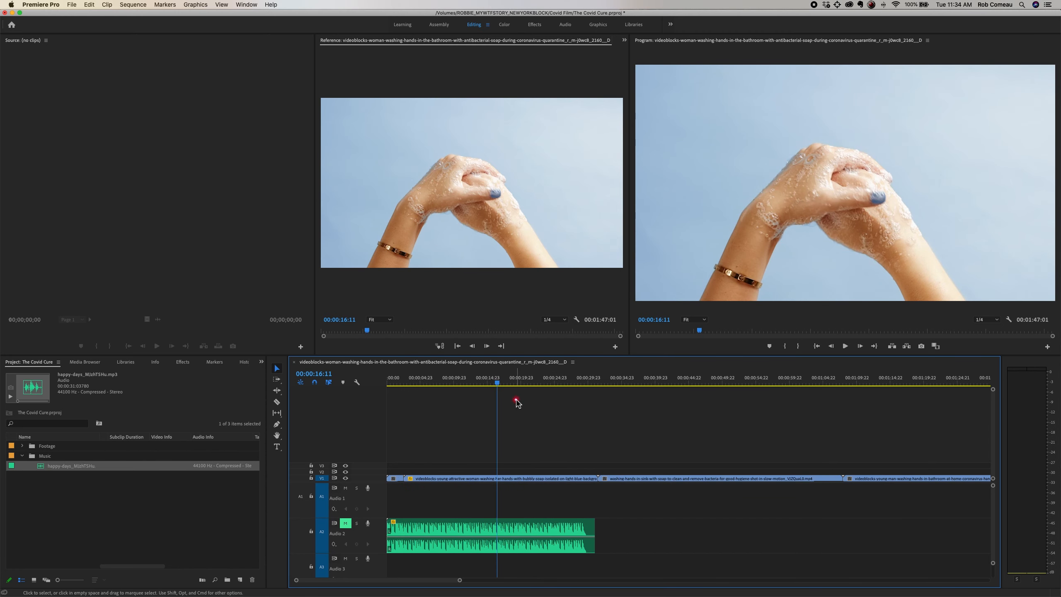
key("equal")
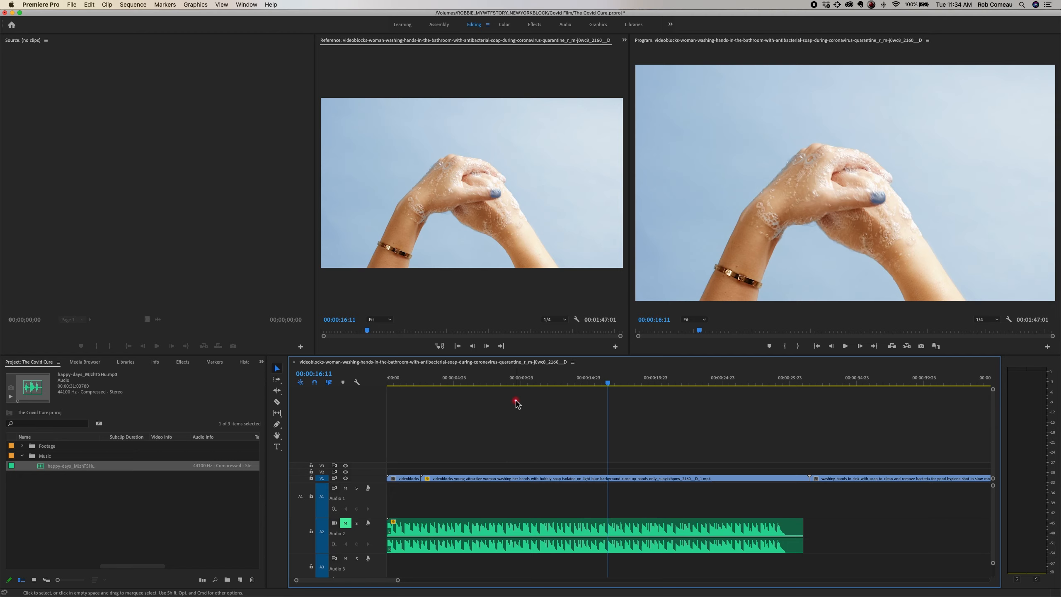
key("space")
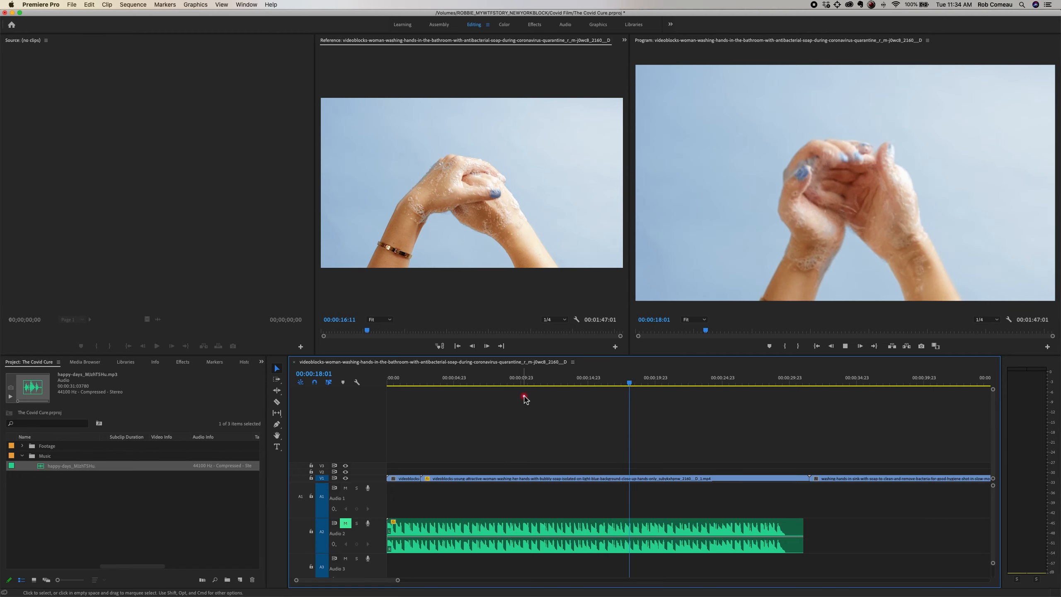
key("space")
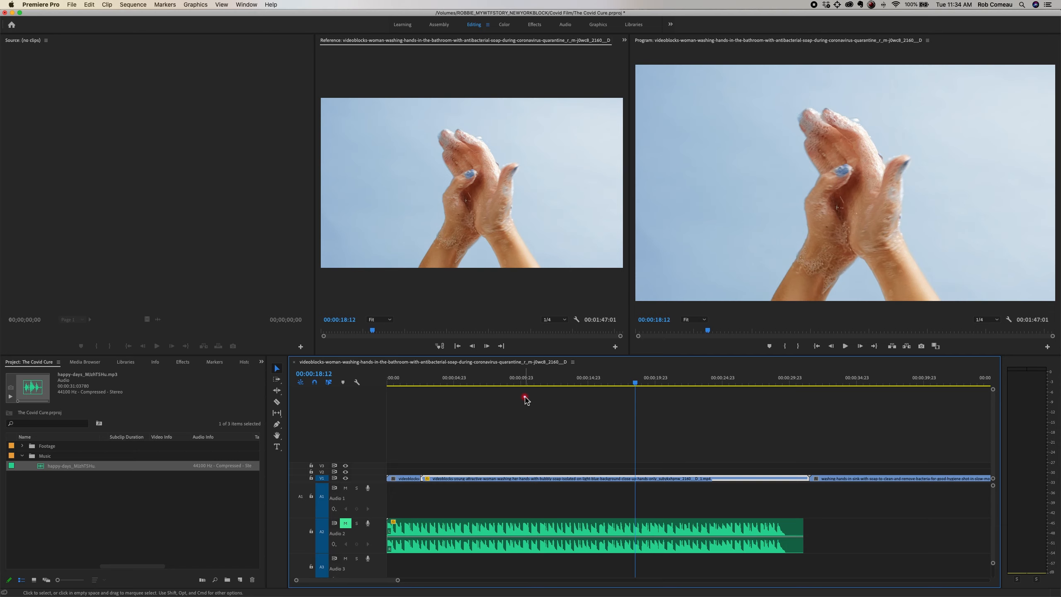
Step: Cut the blue-background clip at 00:00:18:12 and about 00:00:15:13, and delete the portions before and after that segment
key("c")
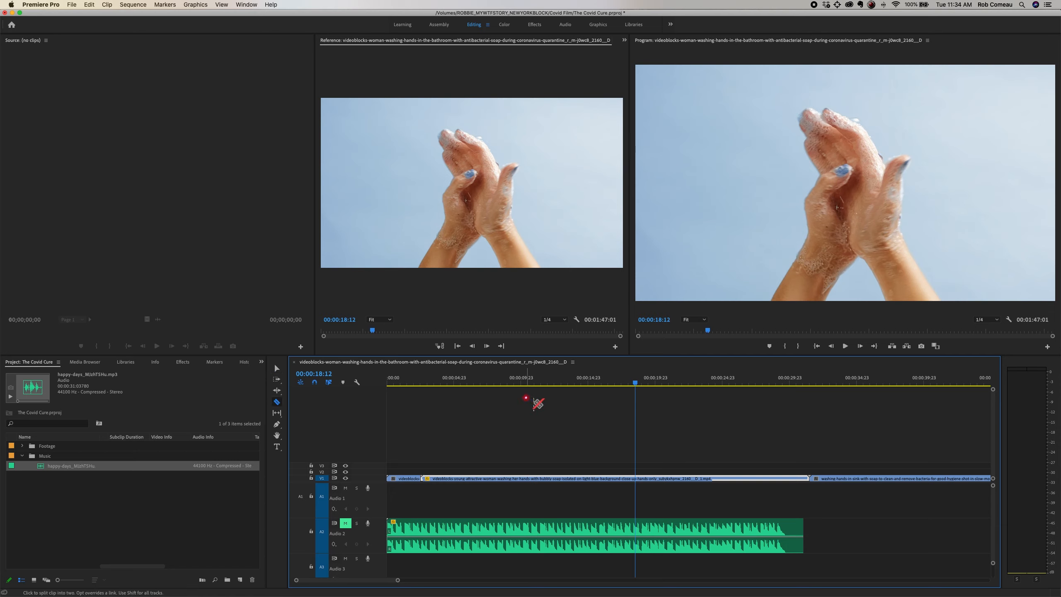
left_click(636, 478)
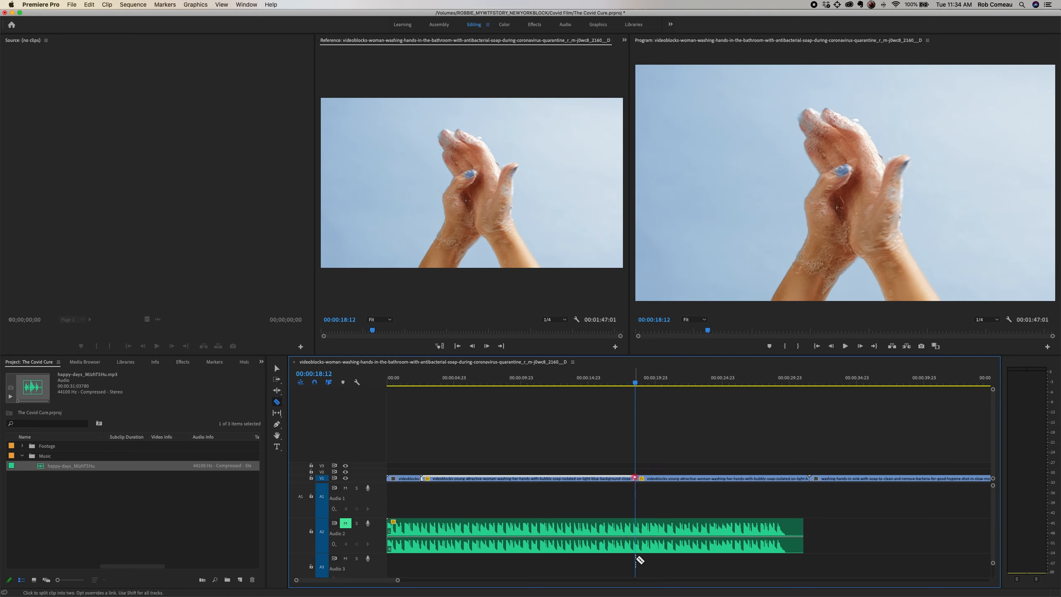
left_click(595, 478)
key("v")
left_click(562, 478)
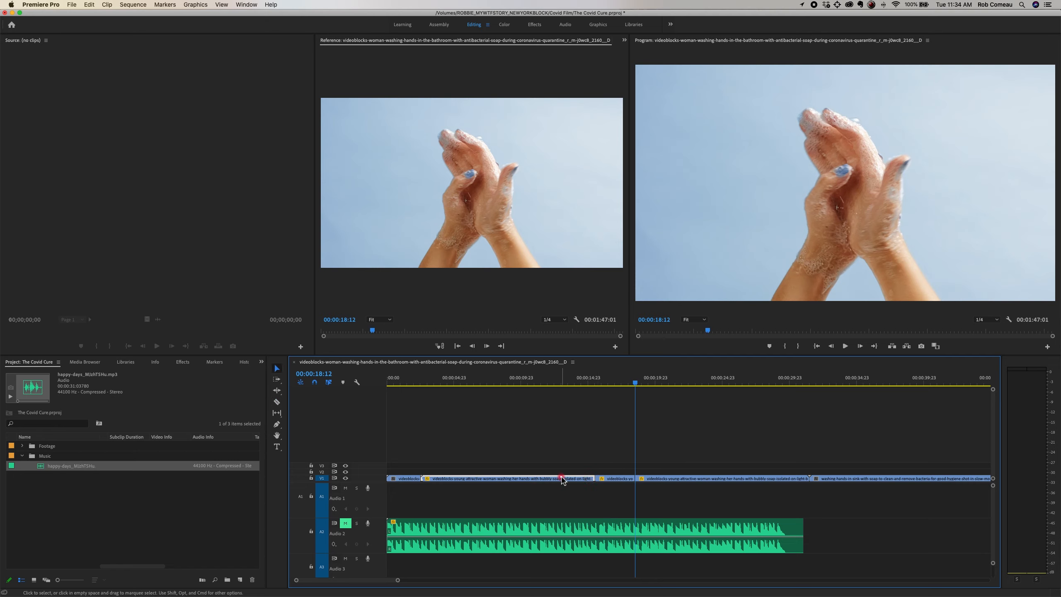
key("Delete")
left_click(670, 479)
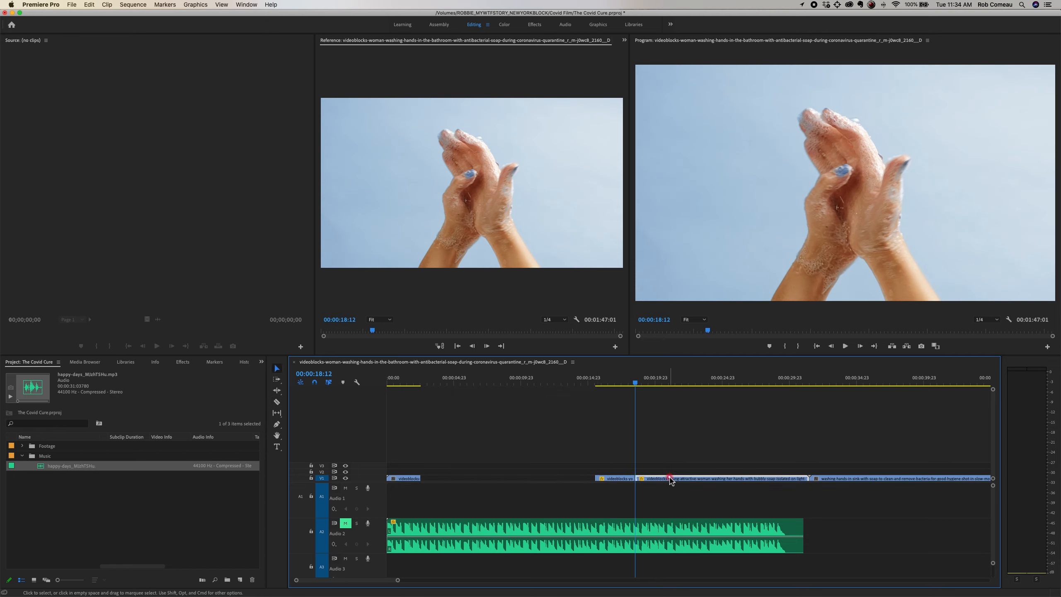
key("Delete")
Step: Play the remaining blue-background segment from its start to review the selected action
left_click_drag(612, 389, 599, 383)
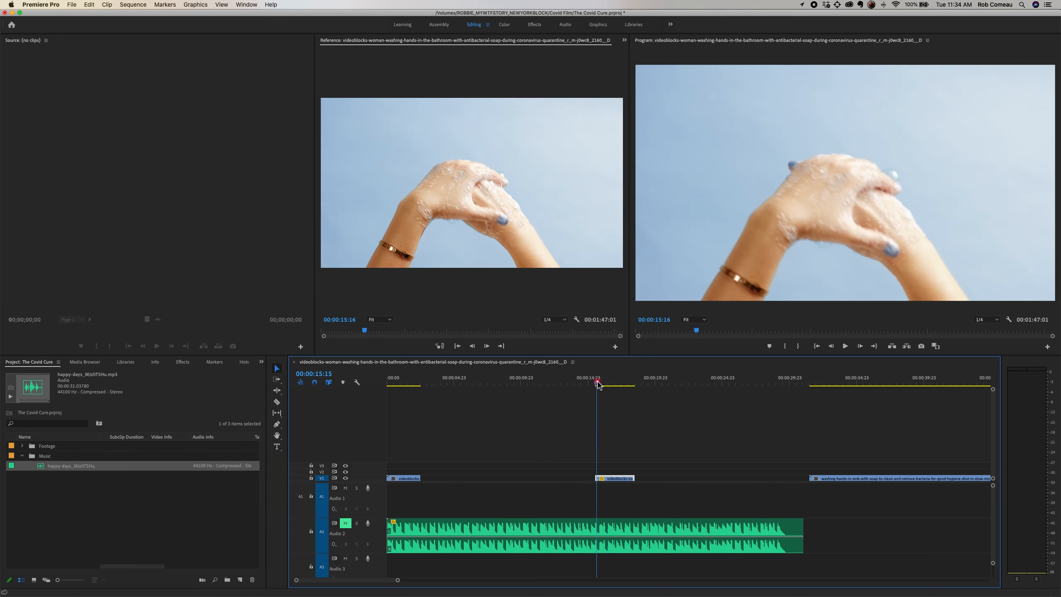
key("space")
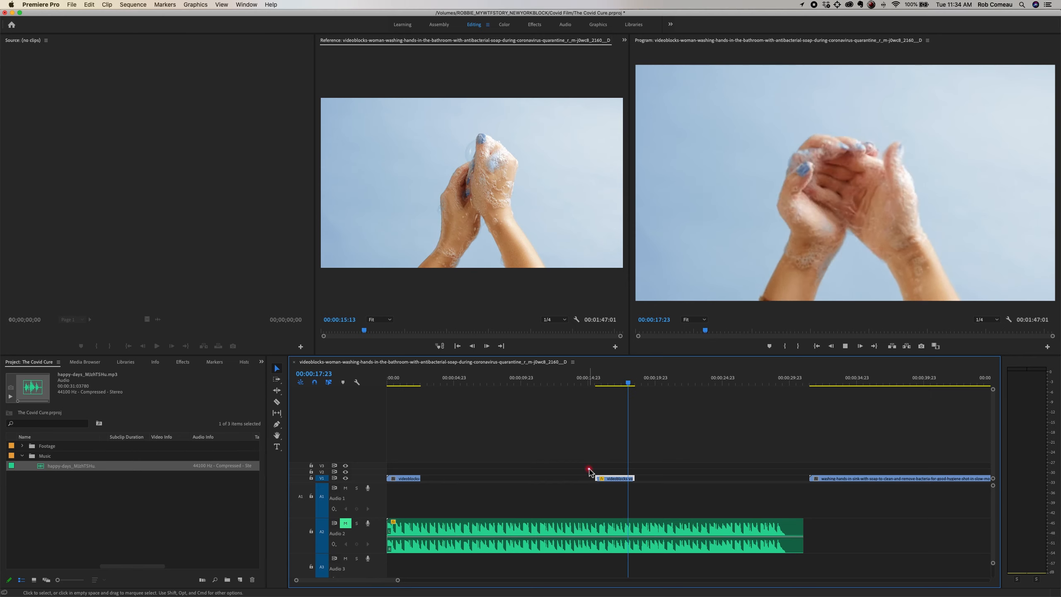
key("space")
Step: Try moving the remaining blue-background segment up against the first clip on V1, and undo the move
left_click_drag(617, 482, 443, 480)
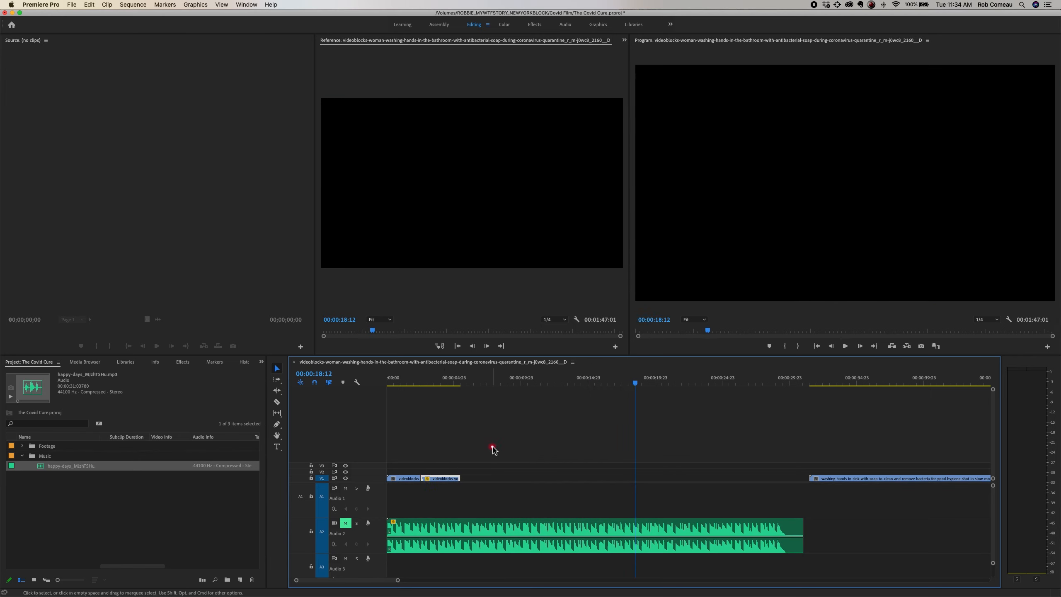
left_click(494, 448)
key("super+z")
Step: Delete the empty gap between the first clip and the blue-background segment on V1
left_click(507, 479)
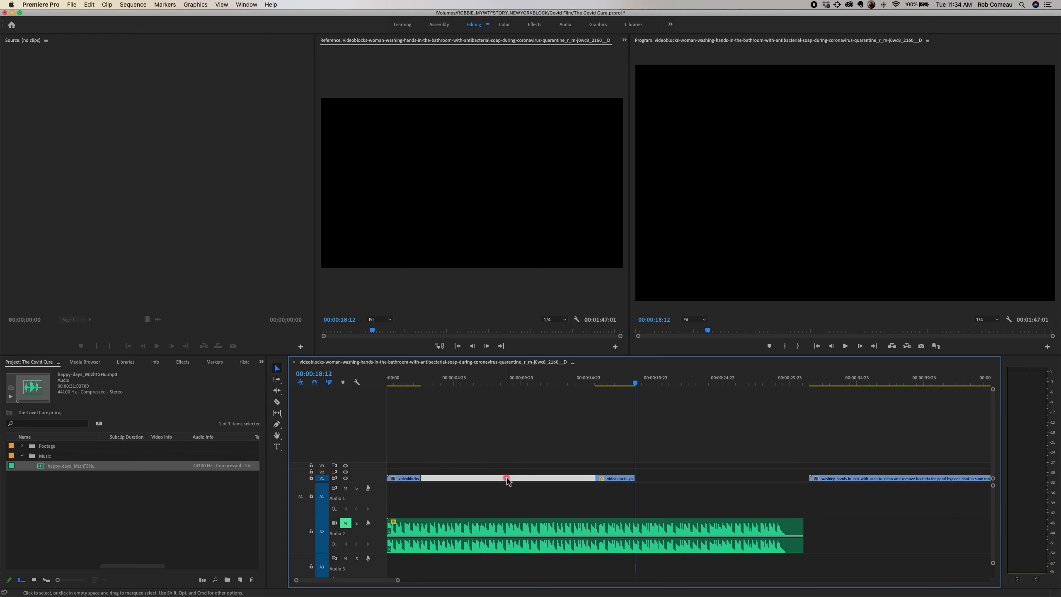
key("Delete")
Step: Scrub through the sink hand-washing clip and play part of it from 00:00:45:21 to look for a usable section
key("minus")
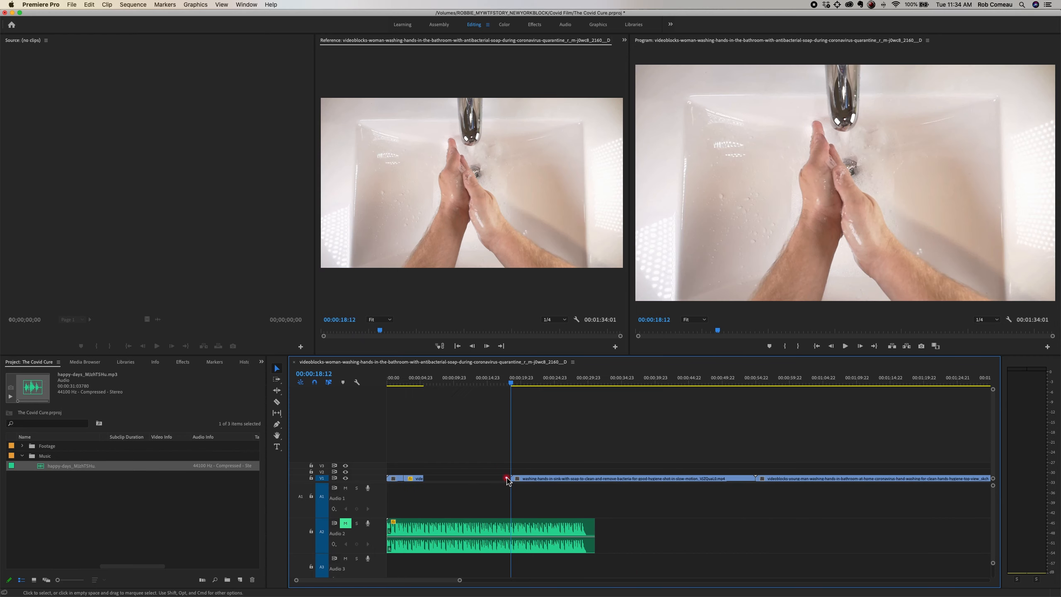
key("minus")
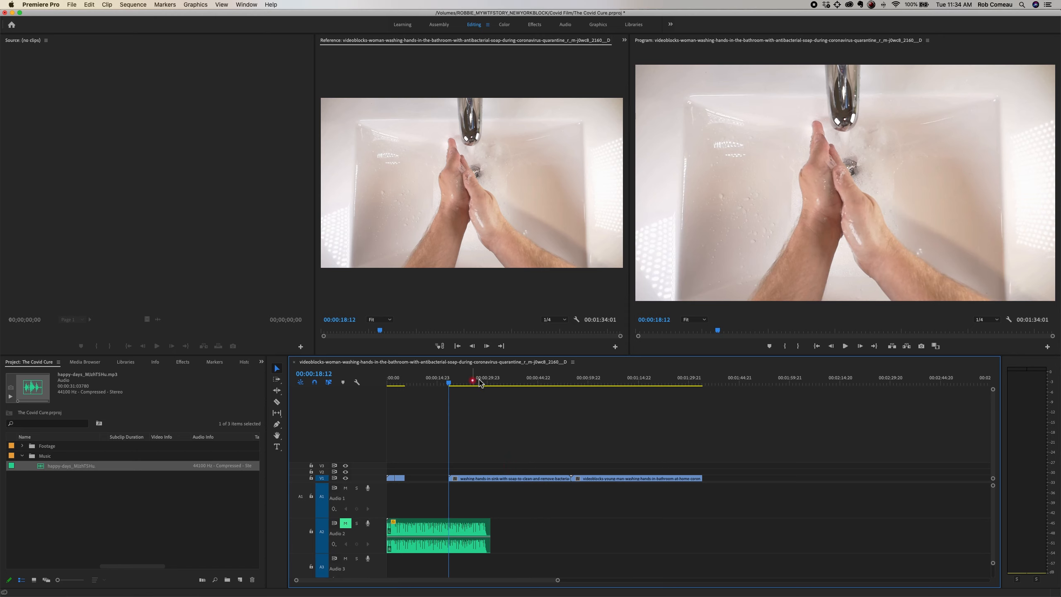
left_click(457, 381)
left_click_drag(464, 383, 540, 384)
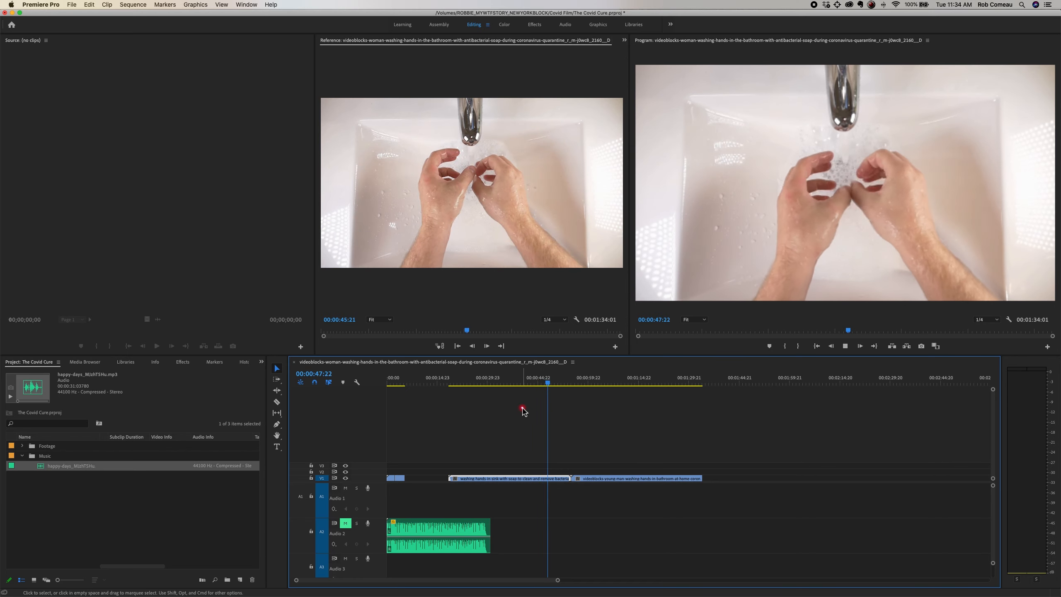
key("space")
Step: Play the sink clip from 00:00:35:13 and stop at 00:00:38:01
left_click(506, 382)
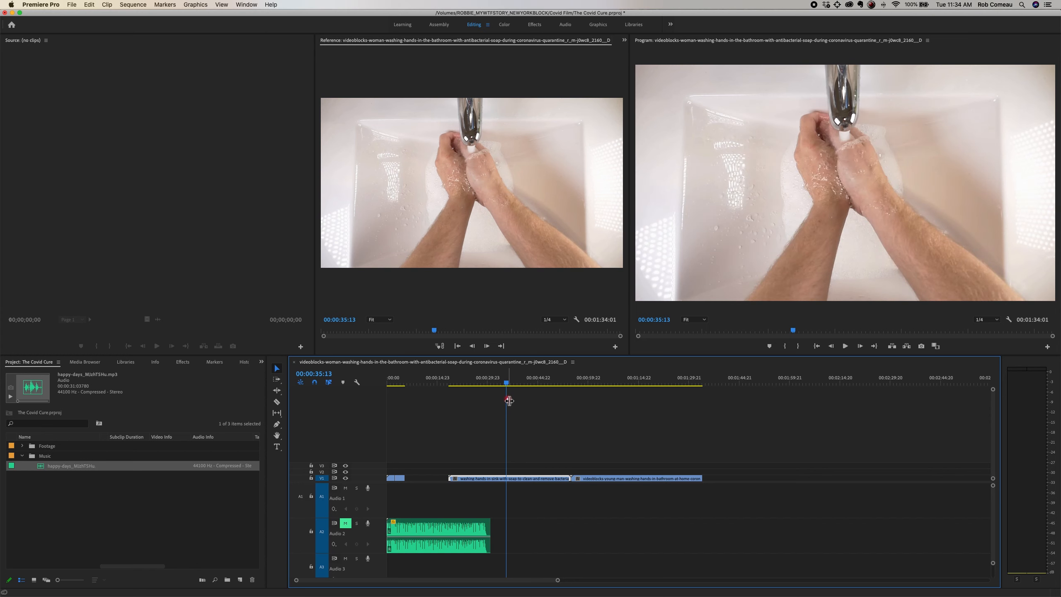
key("equal")
key("equal")
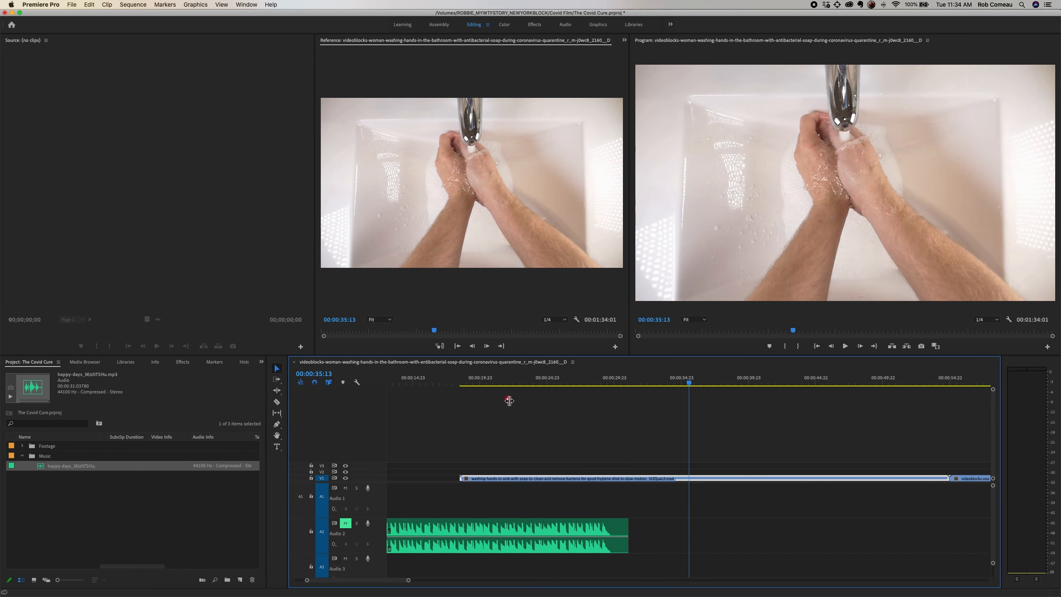
key("space")
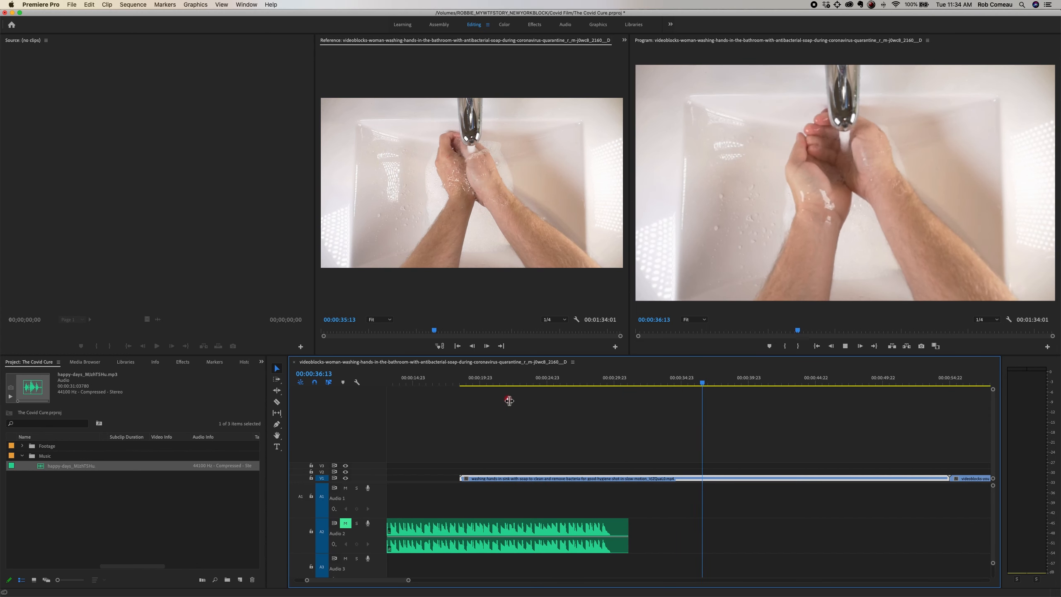
key("space")
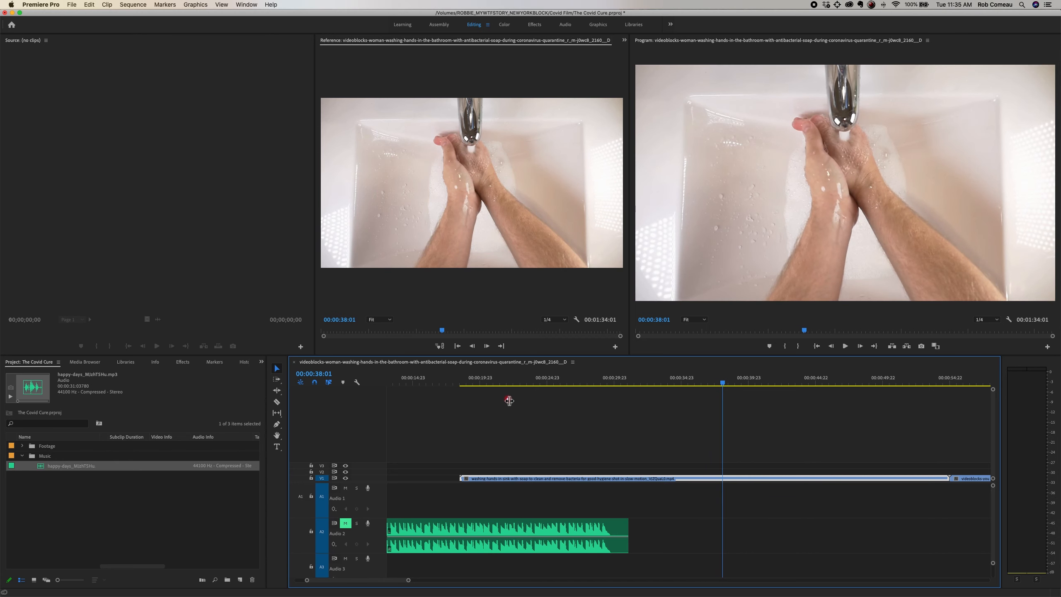
Step: Cut the sink clip at 00:00:38:01 and just before 00:00:34:23, and delete the portions before and after that segment
key("c")
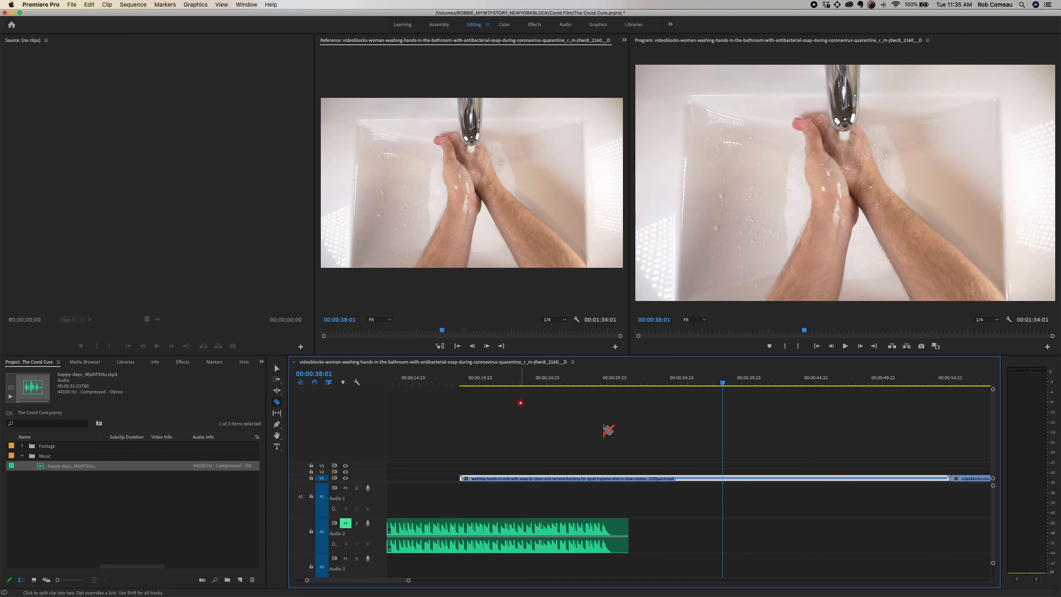
left_click(725, 479)
left_click(680, 477)
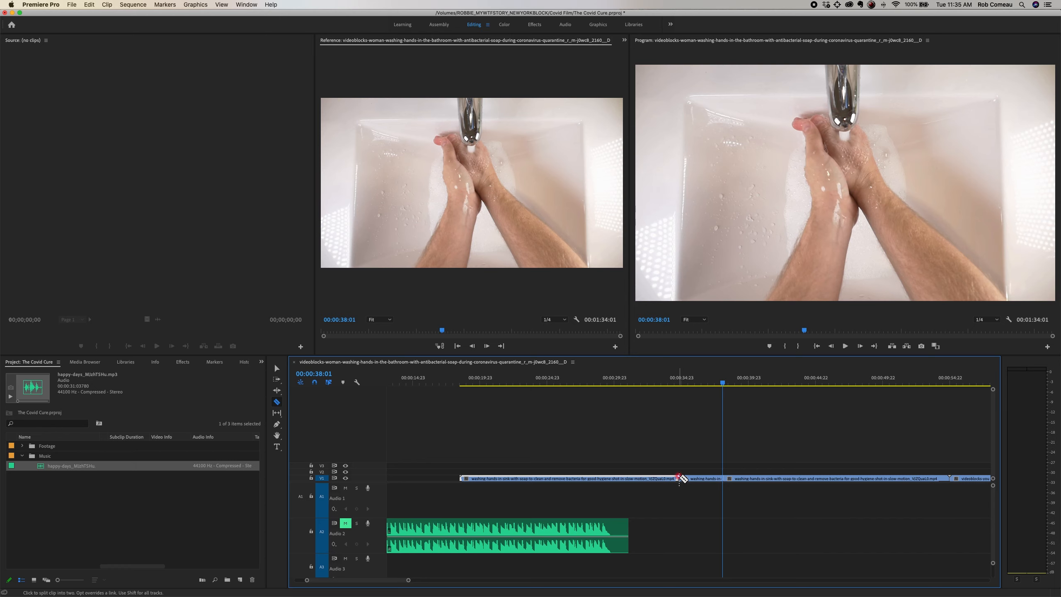
key("v")
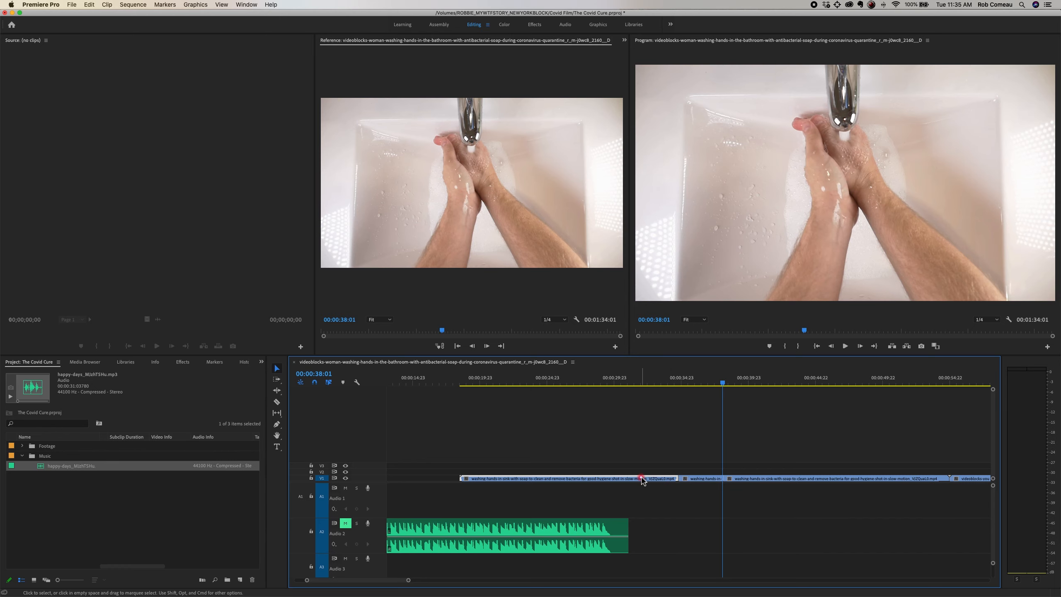
key("Delete")
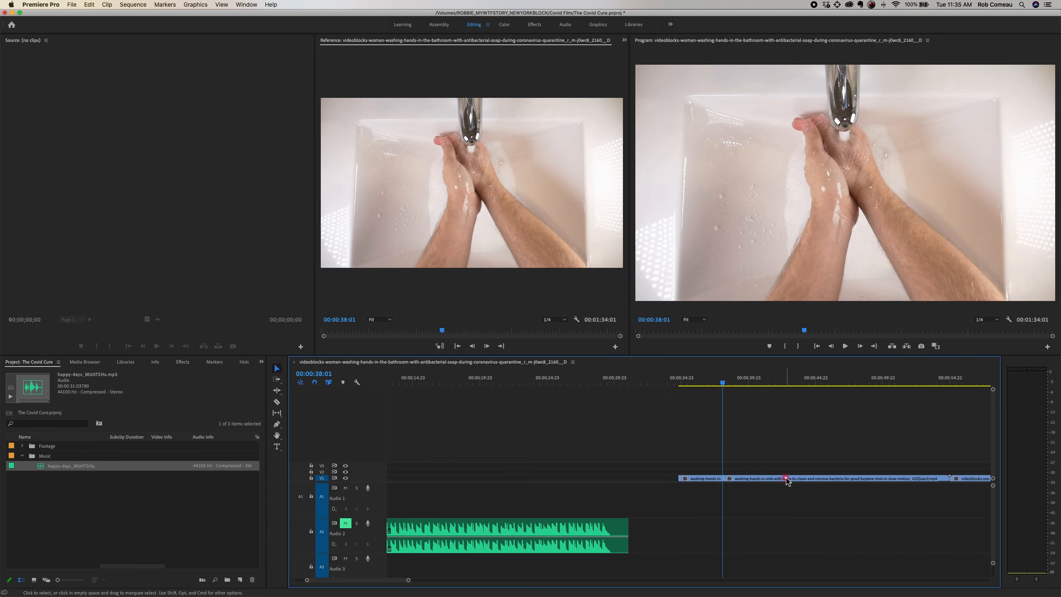
left_click(786, 479)
key("Delete")
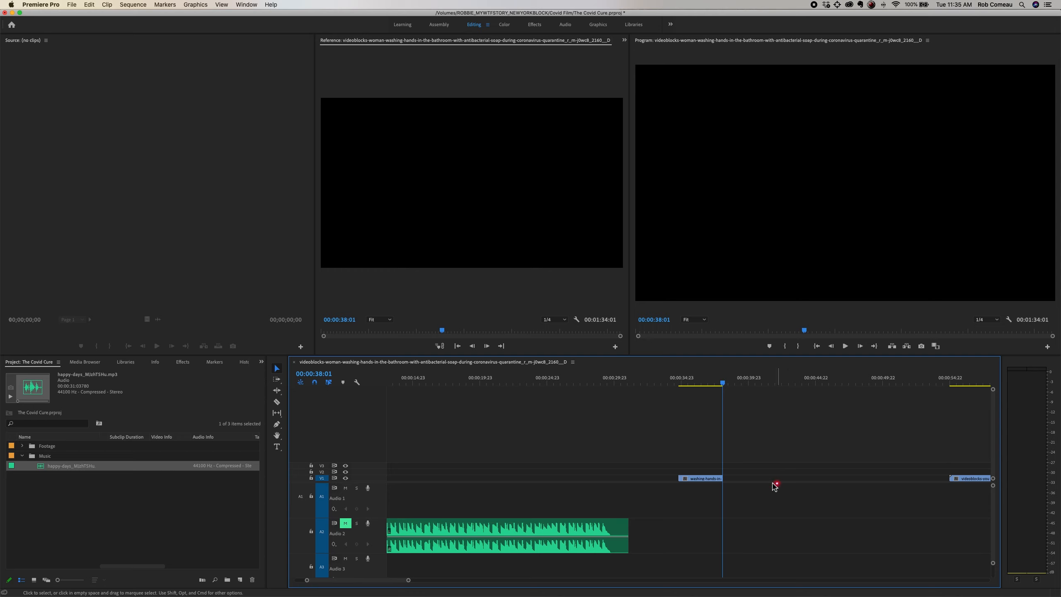
Step: Delete the empty gap between the opening clips and the trimmed soap-washing segment on V1
key("minus")
key("minus")
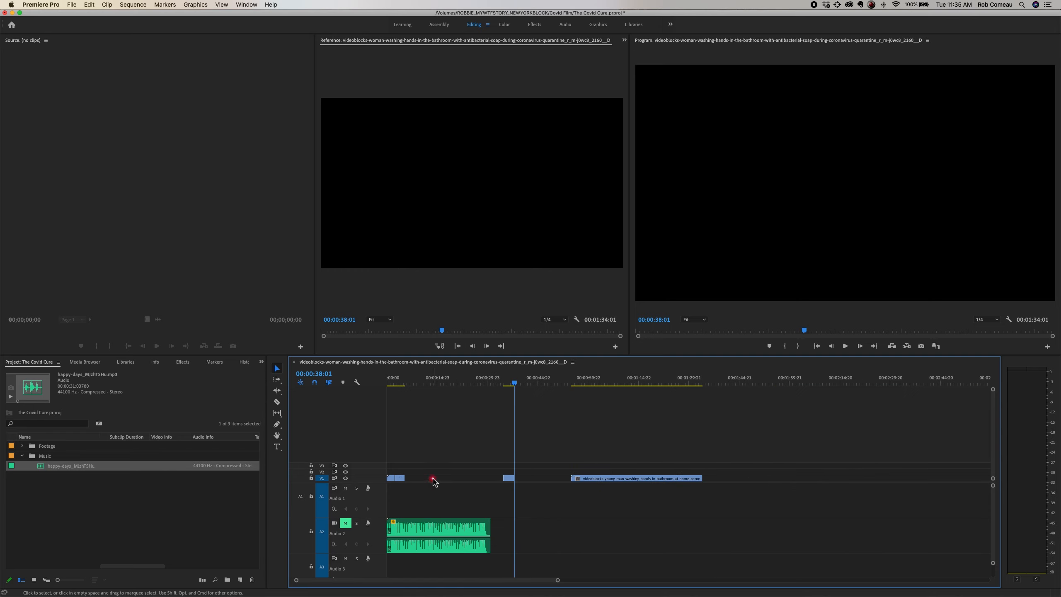
left_click(433, 479)
key("Delete")
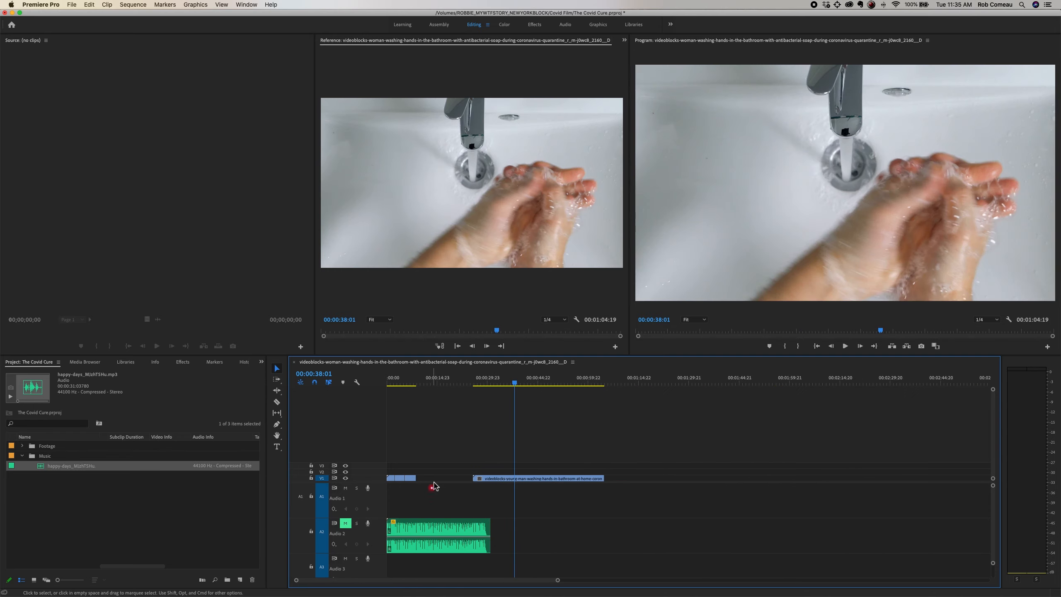
Step: Play the remaining top-view bathroom sink clip from 00:00:38:01 and split it at 00:00:44:17
key("space")
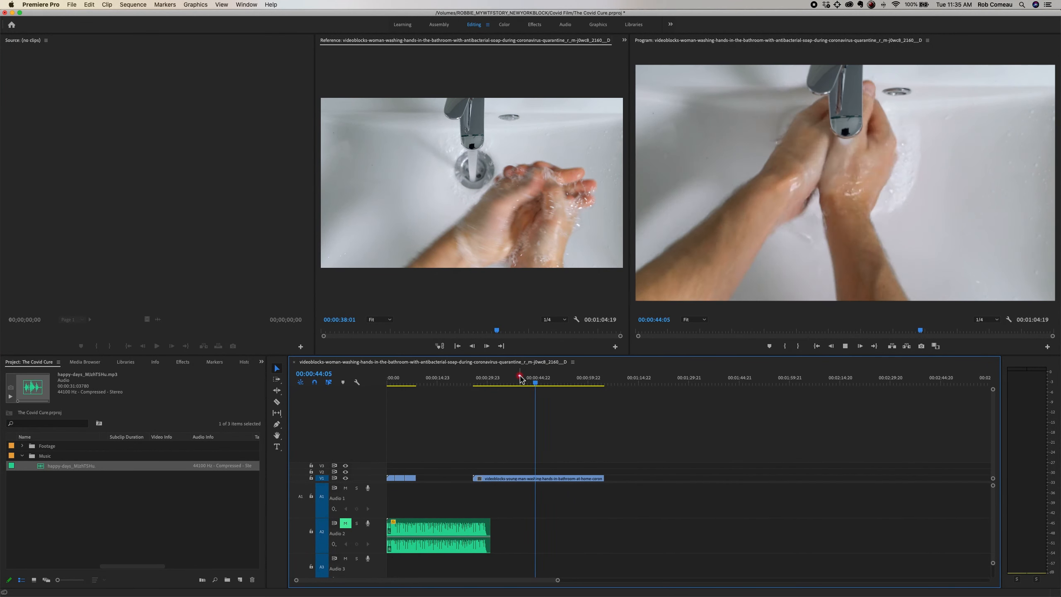
key("space")
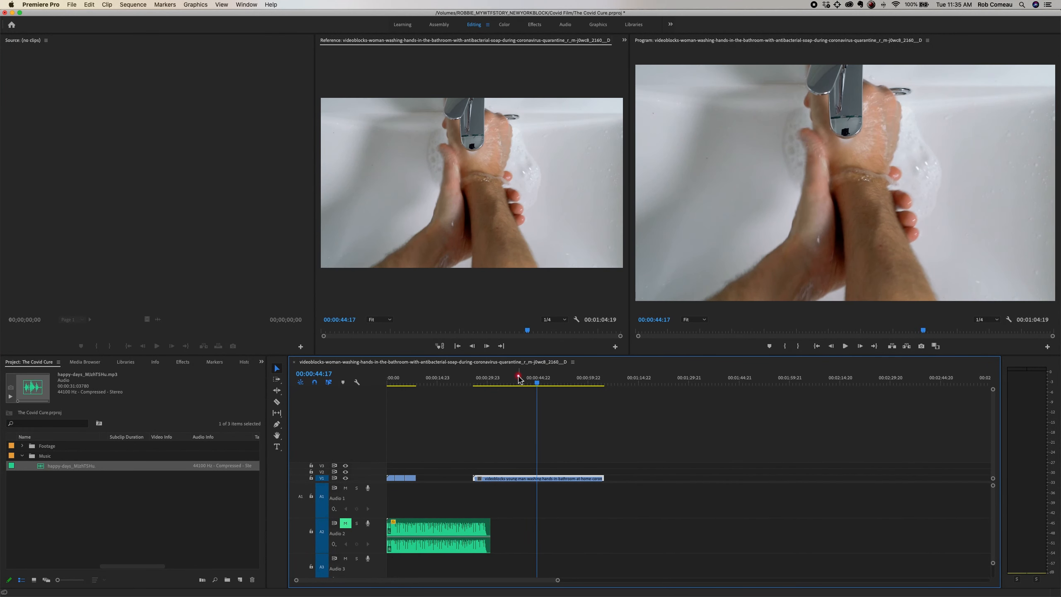
key("c")
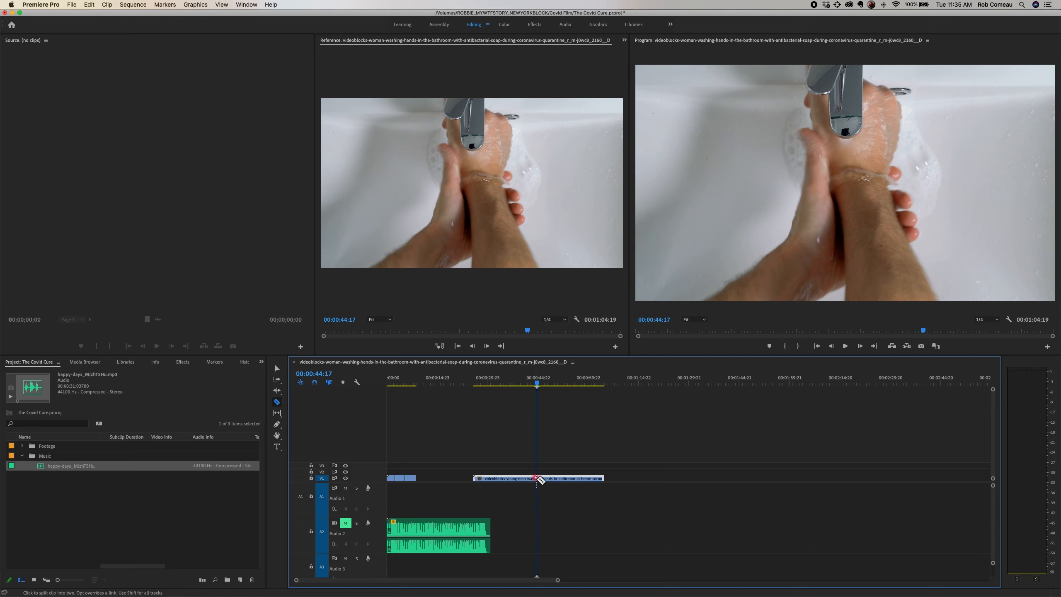
left_click(537, 479)
Step: Step back through the top-view sink clip frame by frame and split it again at 00:00:42:02
key("shift")
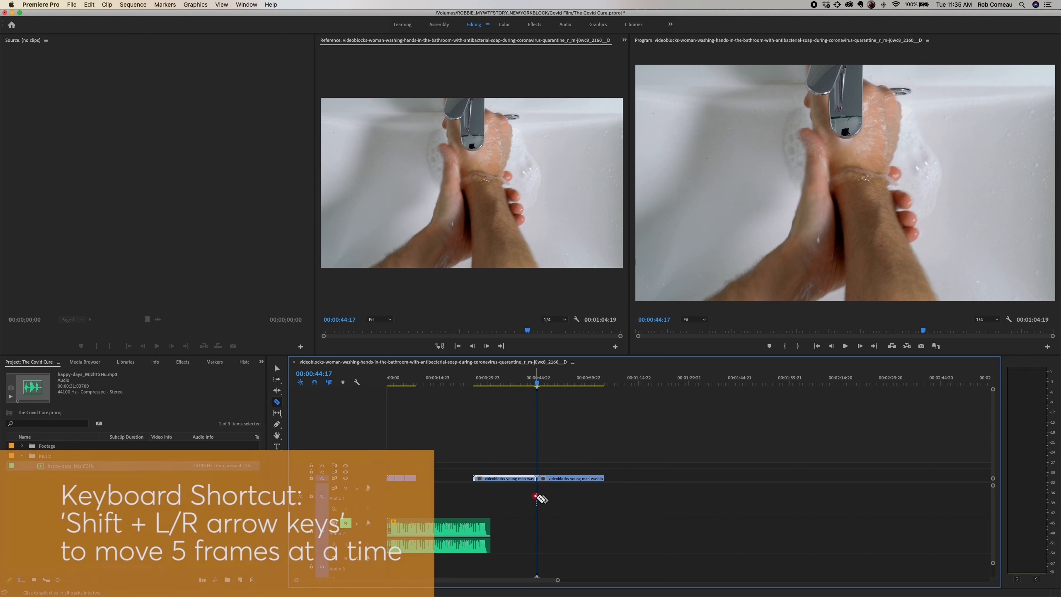
key("shift+Left")
key("shift+Left")
key("shift+Left")
key("shift+Left")
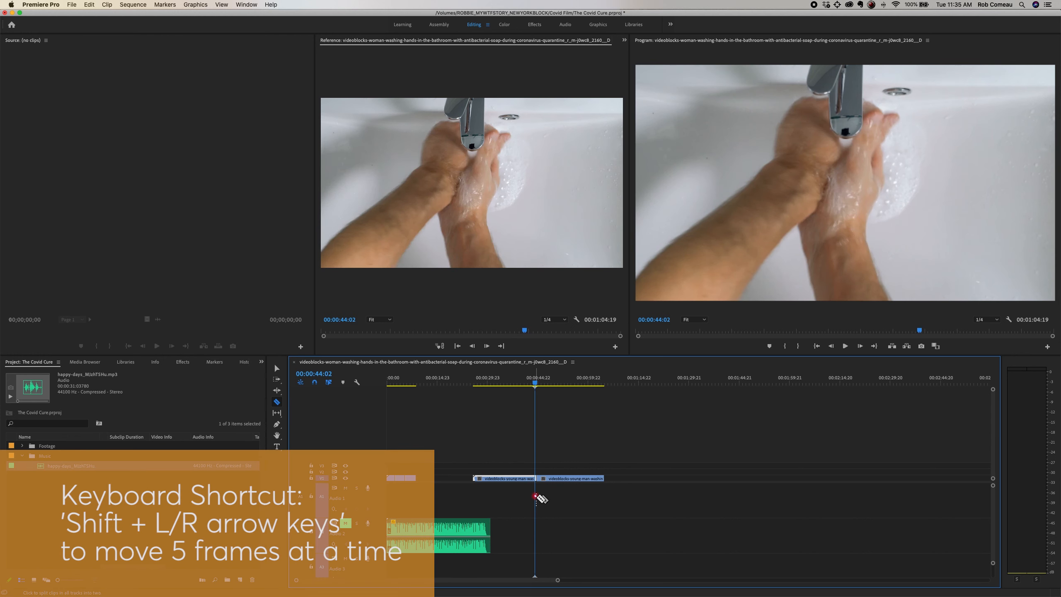
key("shift+Left")
key("shift+Left")
key("shift+Left")
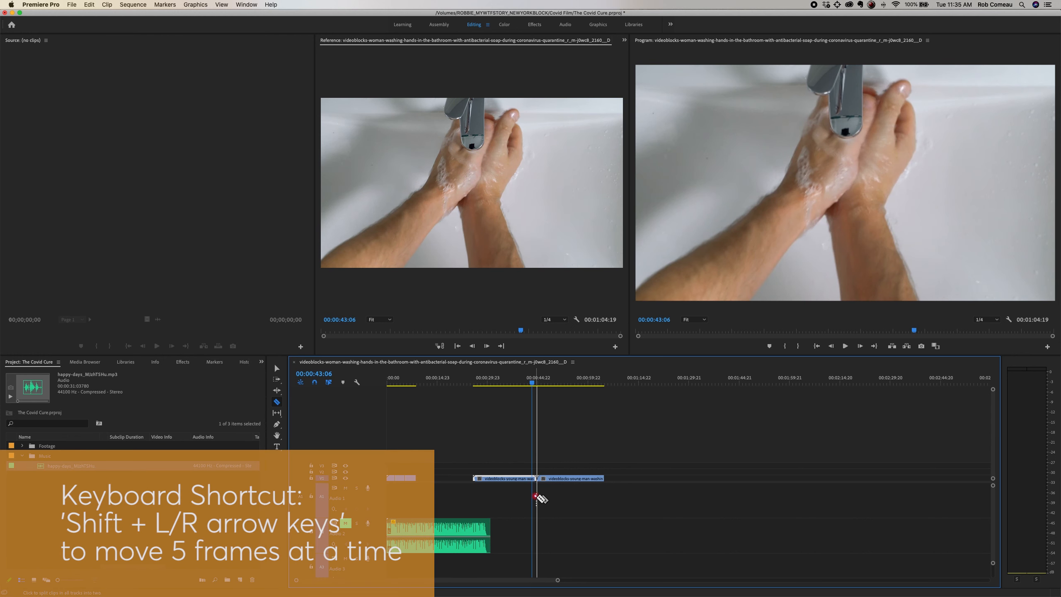
key("=")
key("=")
key("=")
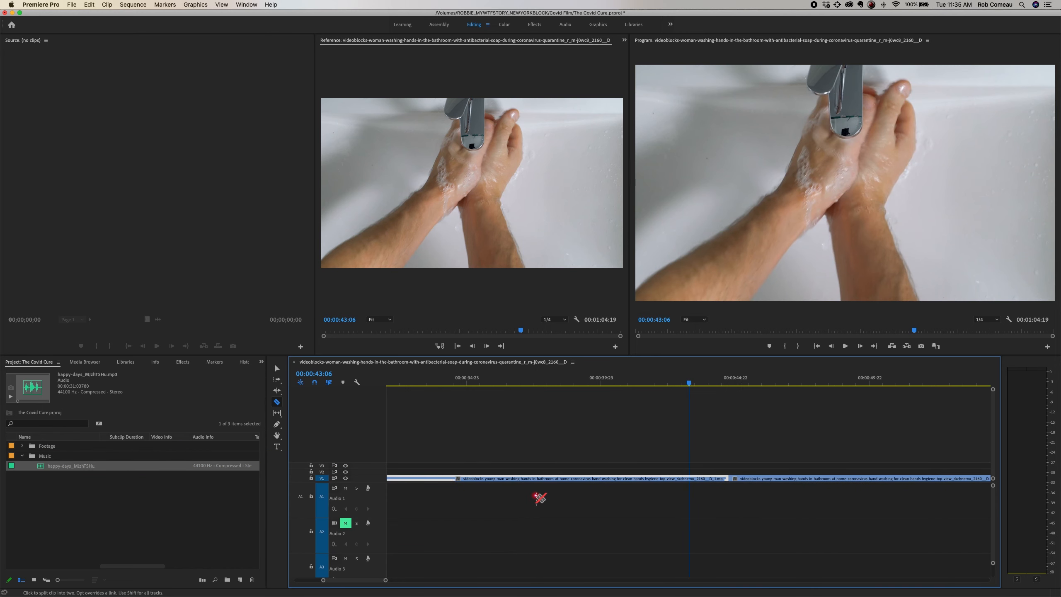
key("Left")
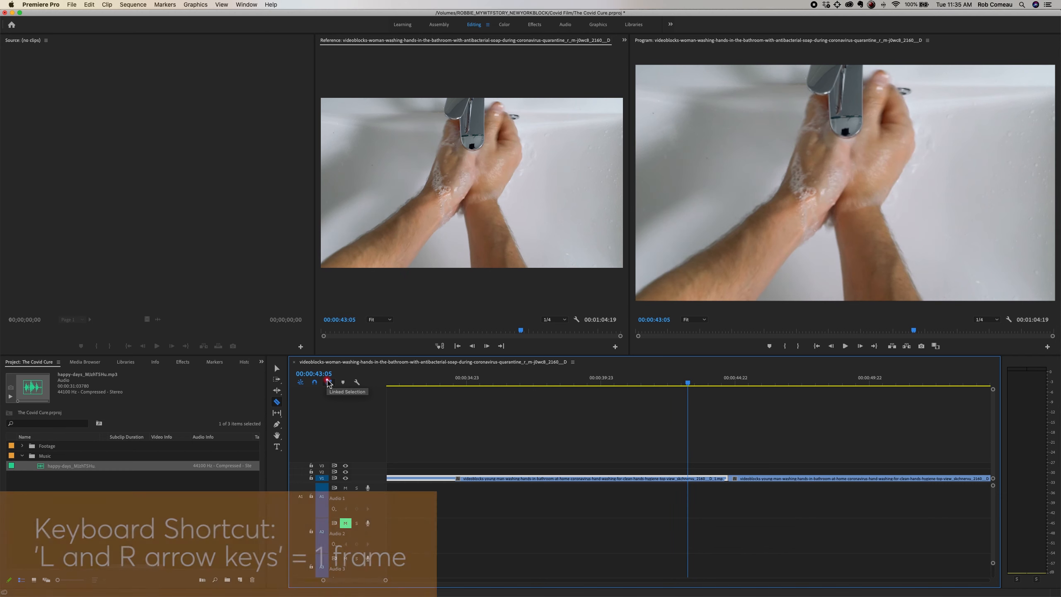
key("Left")
key("Left")
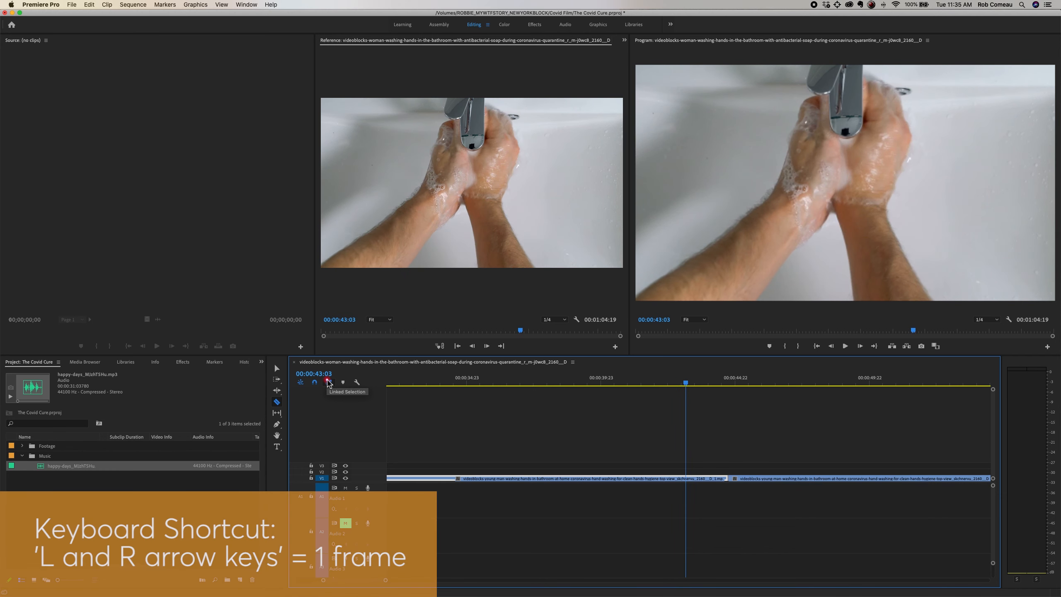
key("Left")
key("Left")
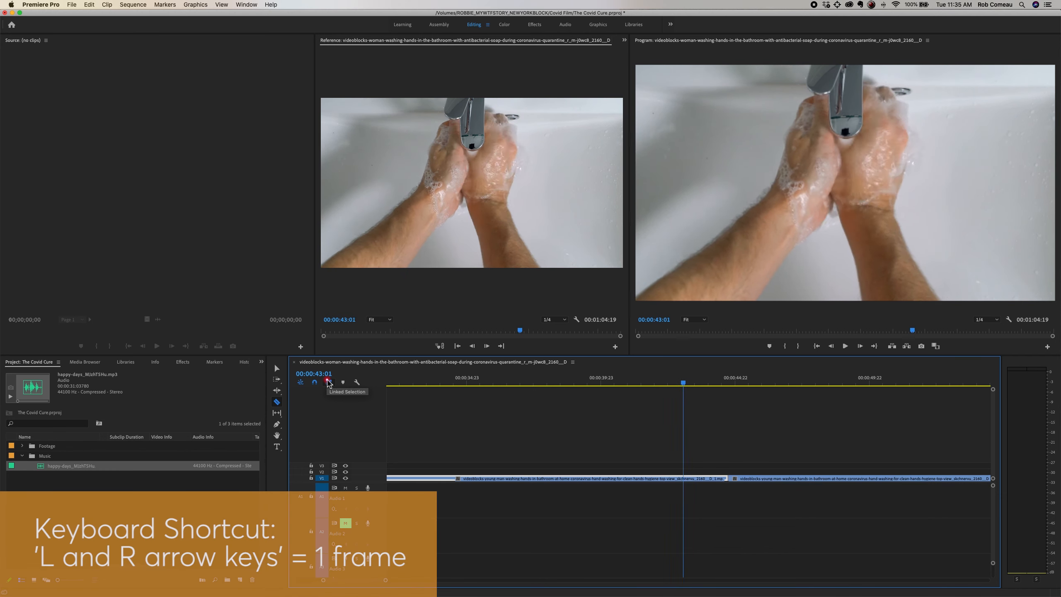
key("Left")
key("Left")
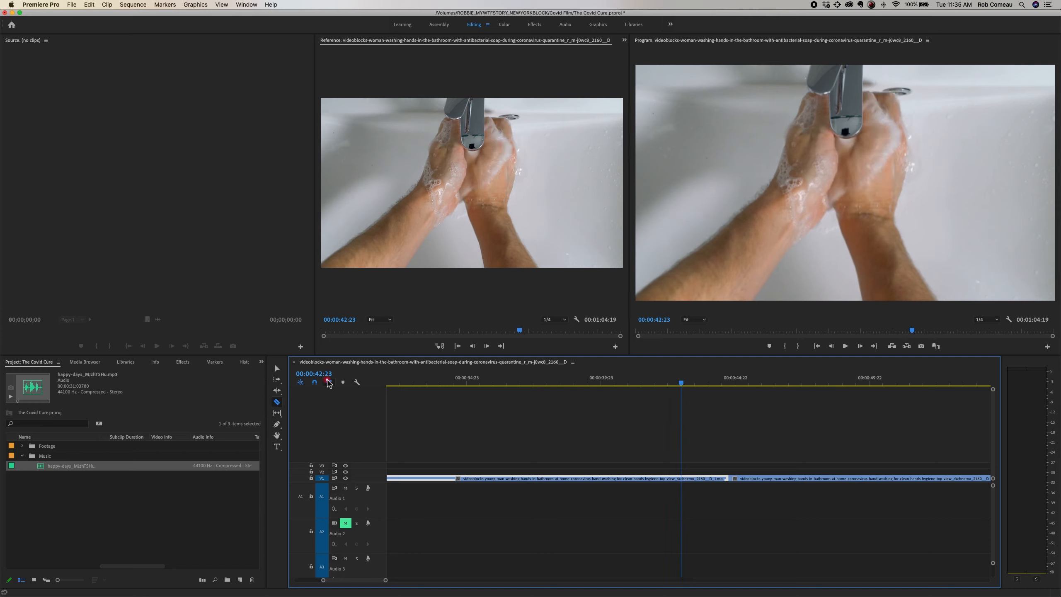
key("Left")
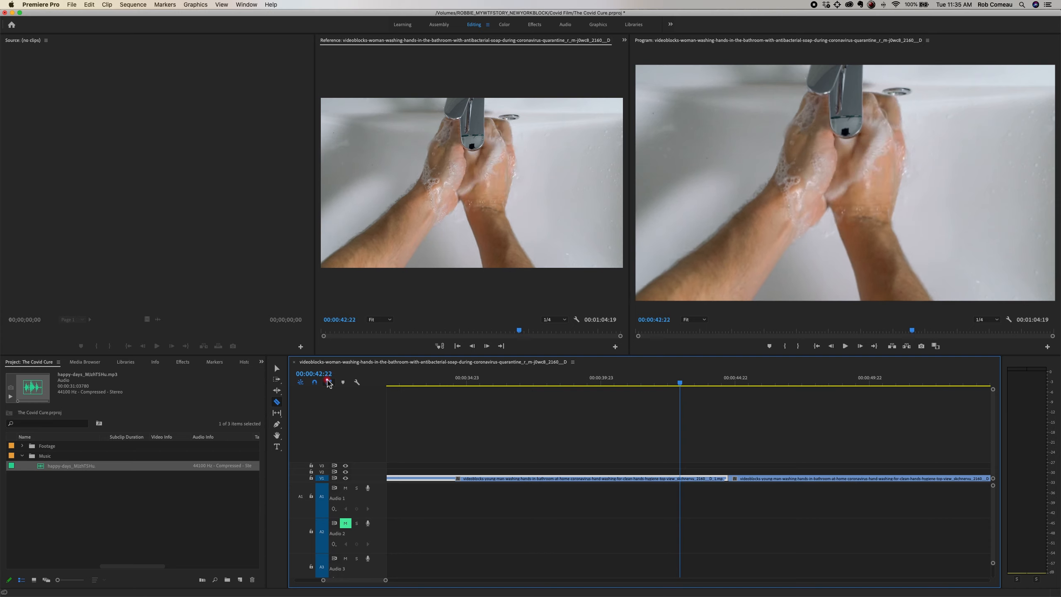
key("shift+Left")
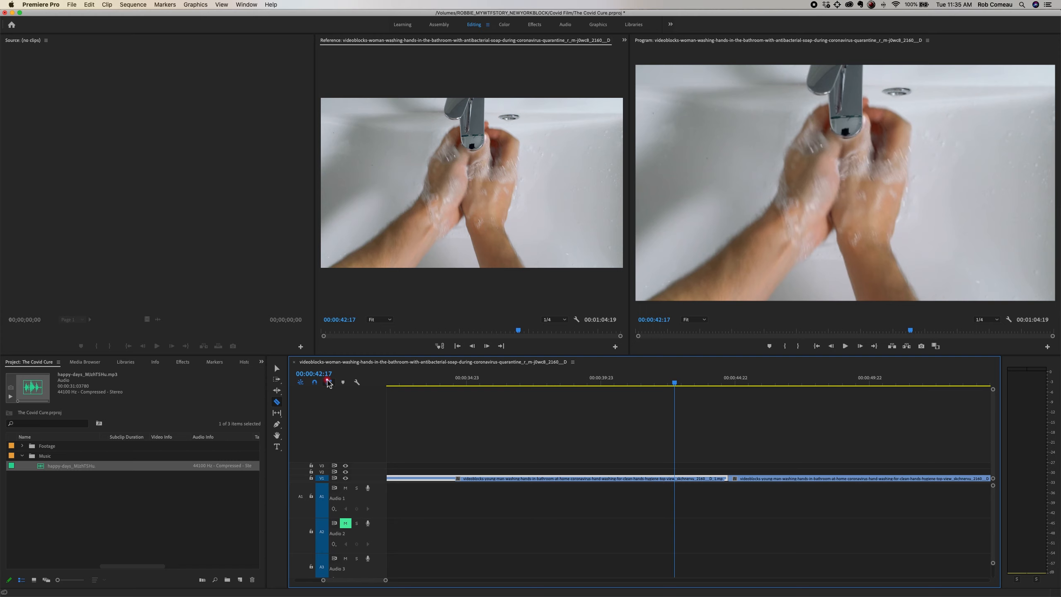
key("shift+Left")
key("shift+Left")
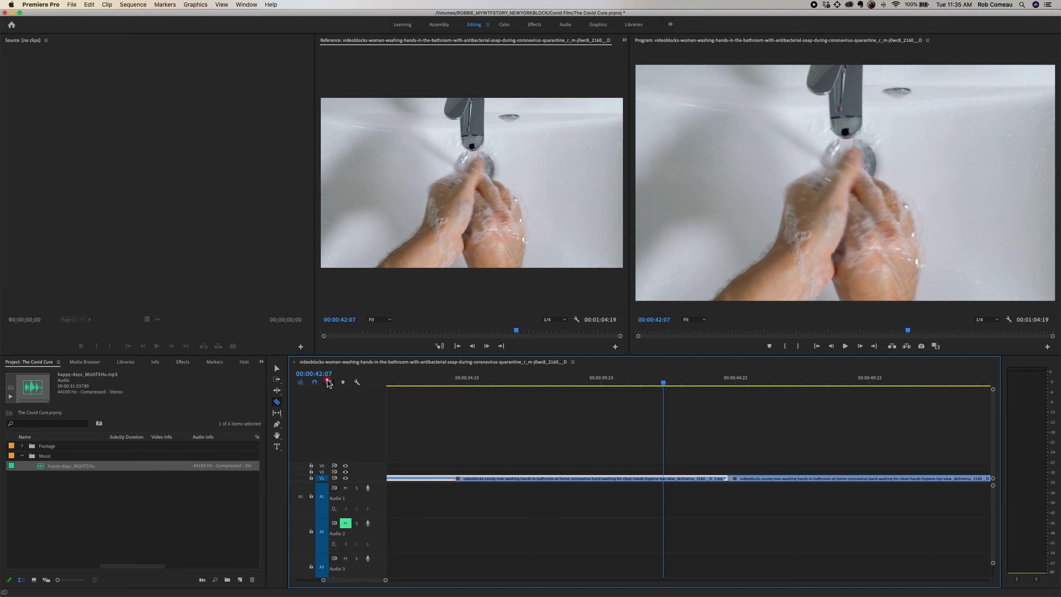
key("shift+Left")
key("shift+Right")
key("shift+Right")
key("shift+Right")
key("shift+Left")
key("shift+Left")
key("shift+Left")
key("shift+Right")
key("shift+Right")
key("shift+Right")
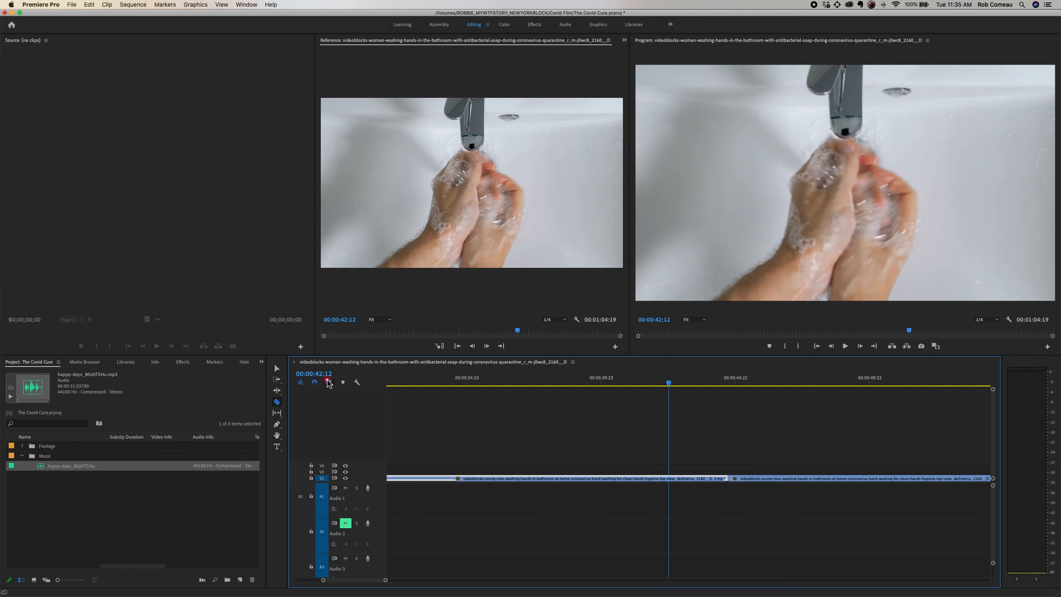
key("shift+Left")
key("shift+Left")
key("shift+Left")
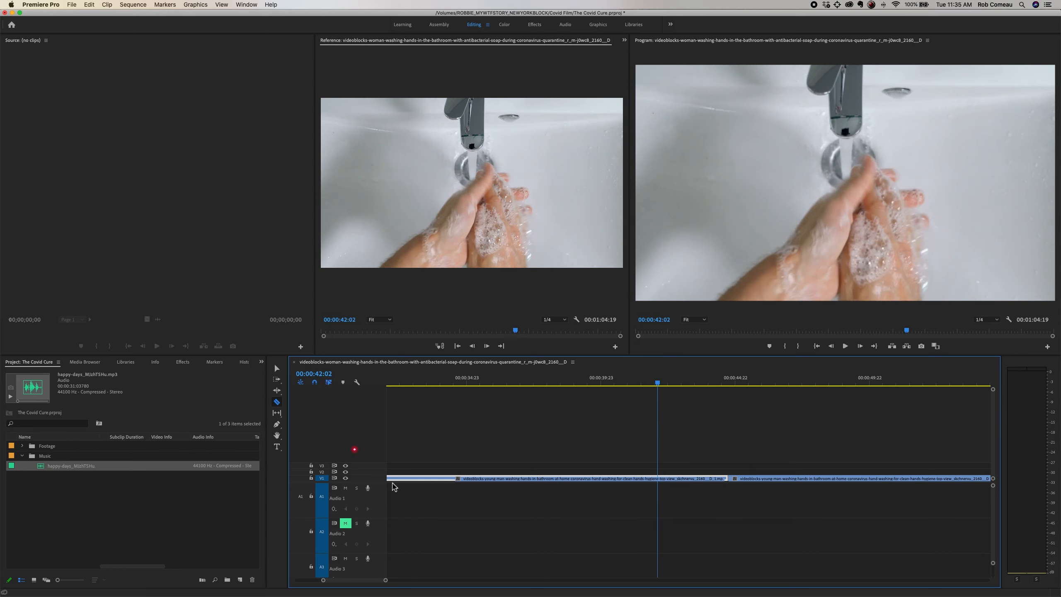
left_click(656, 478)
key("v")
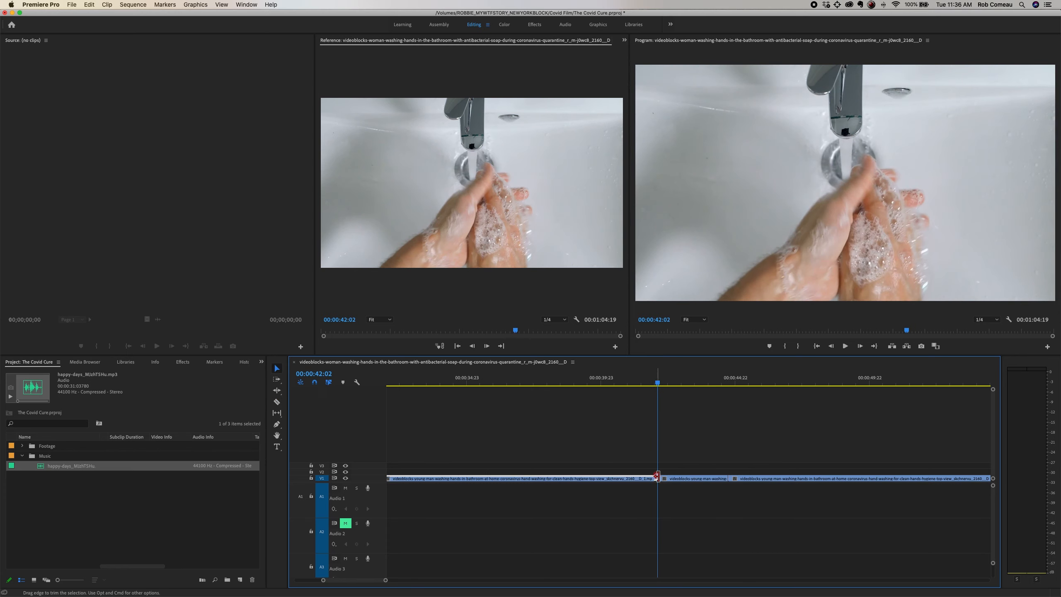
Step: Delete the sink clip portions after and before the short middle segment, and close the gap ahead of that segment on V1
key("backslash")
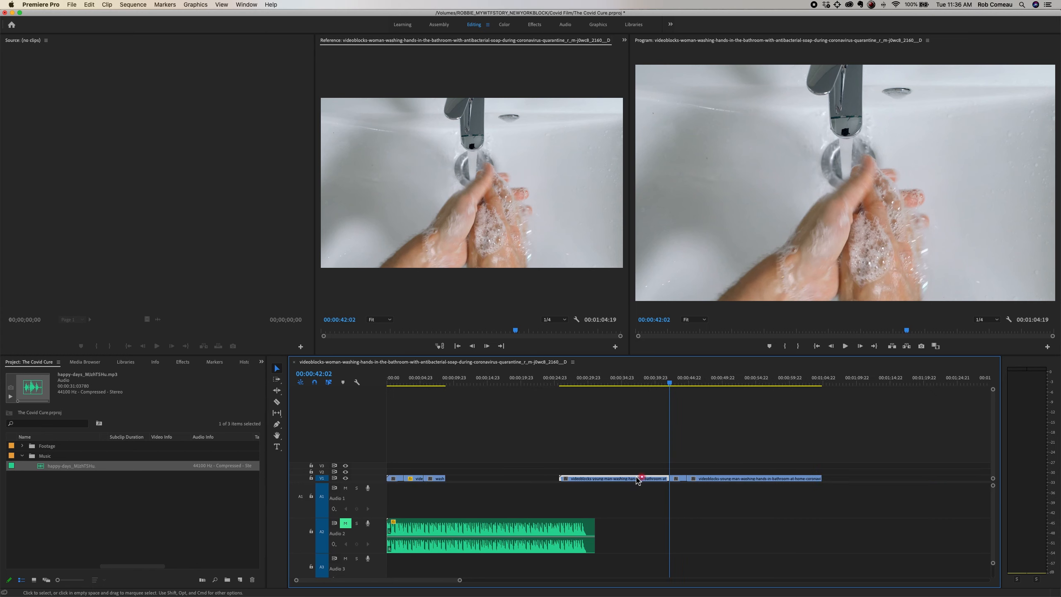
left_click(742, 479)
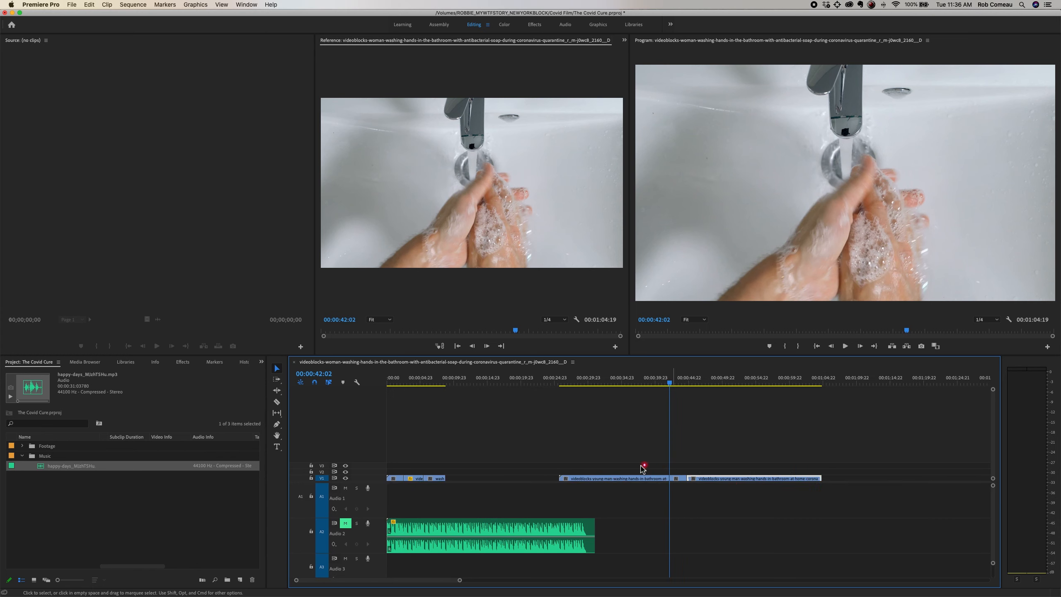
key("BackSpace")
left_click_drag(640, 462, 607, 489)
key("BackSpace")
left_click(550, 478)
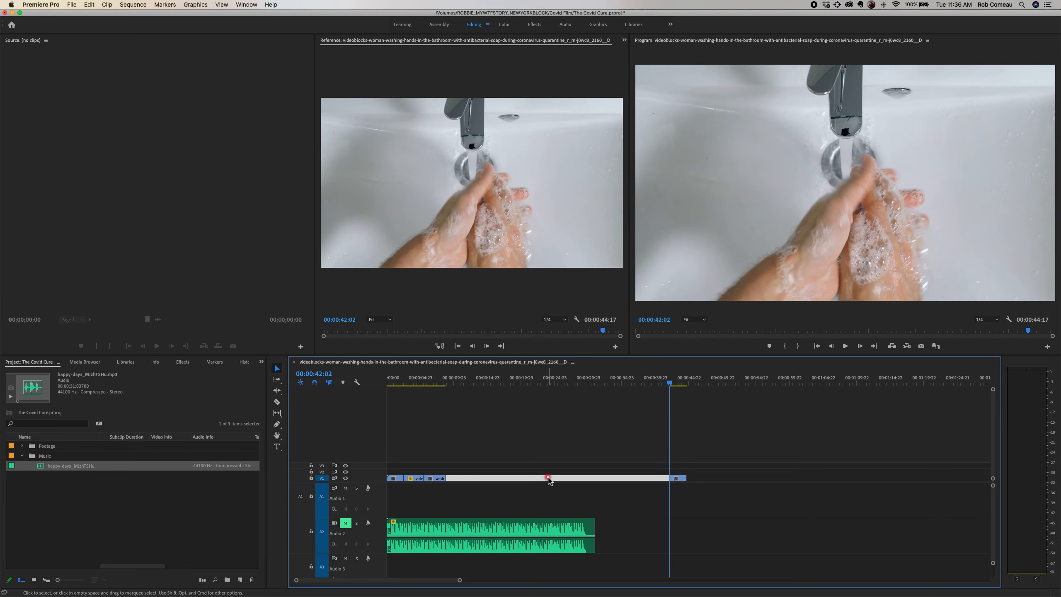
key("BackSpace")
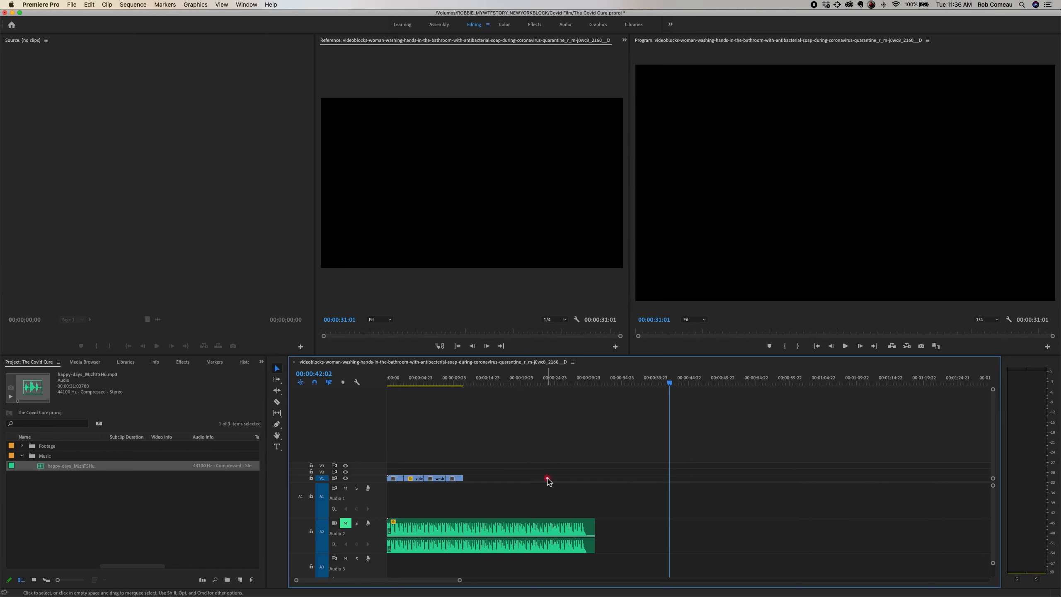
Step: Unmute the Audio 2 music track and play the assembled sequence from the start, stopping at 00:00:10:20
left_click(458, 382)
key("=")
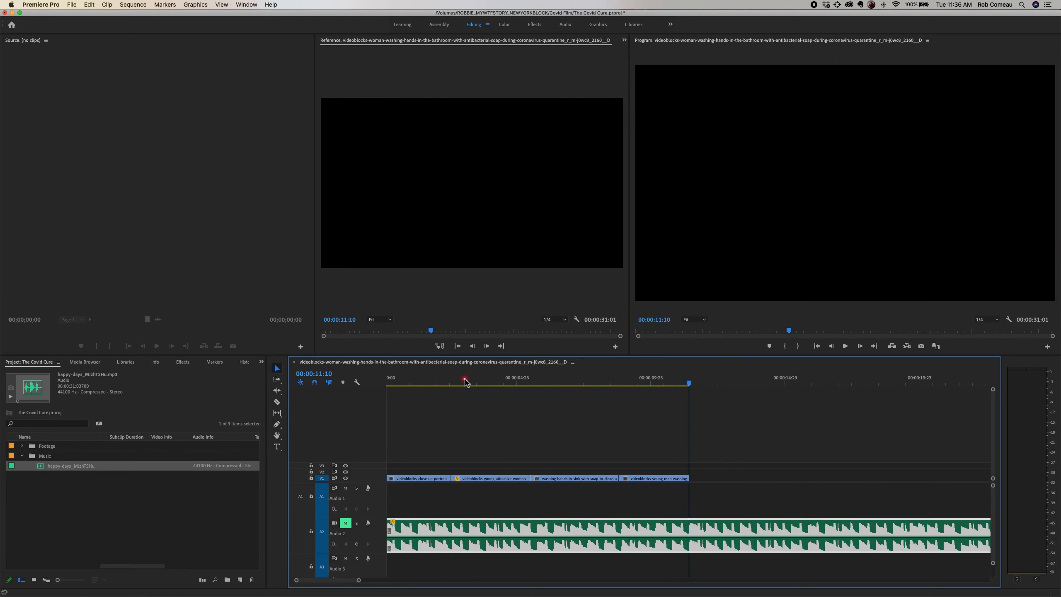
key("=")
key("minus")
key("minus")
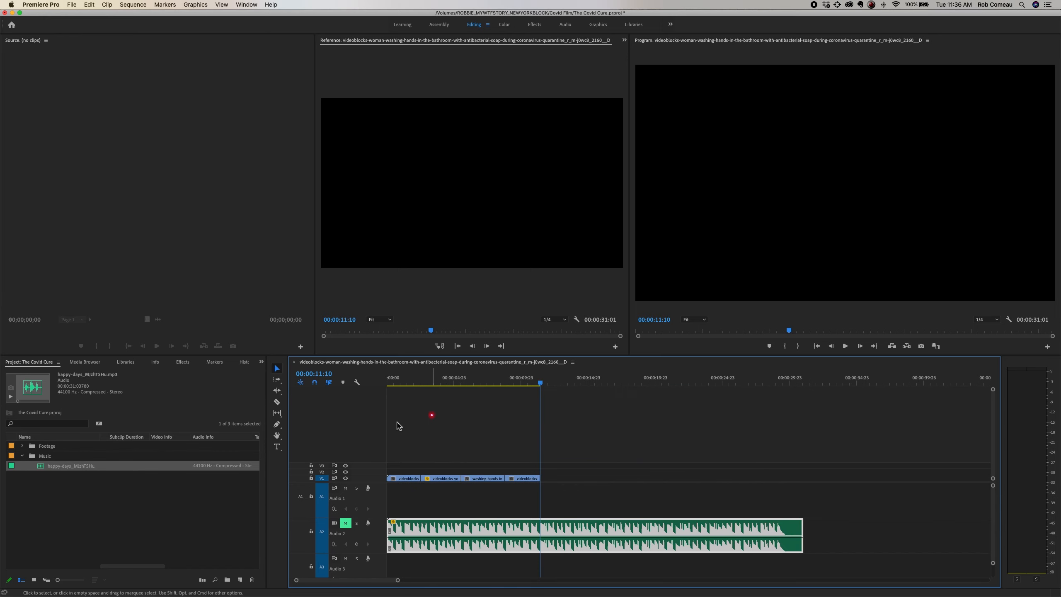
left_click_drag(422, 378, 387, 379)
left_click(400, 400)
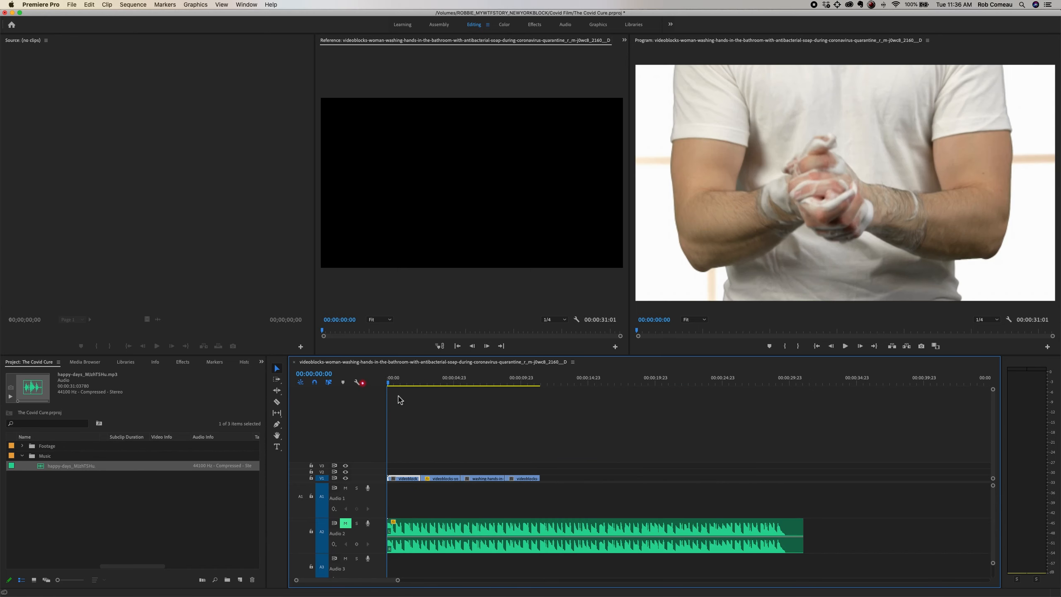
key("equal")
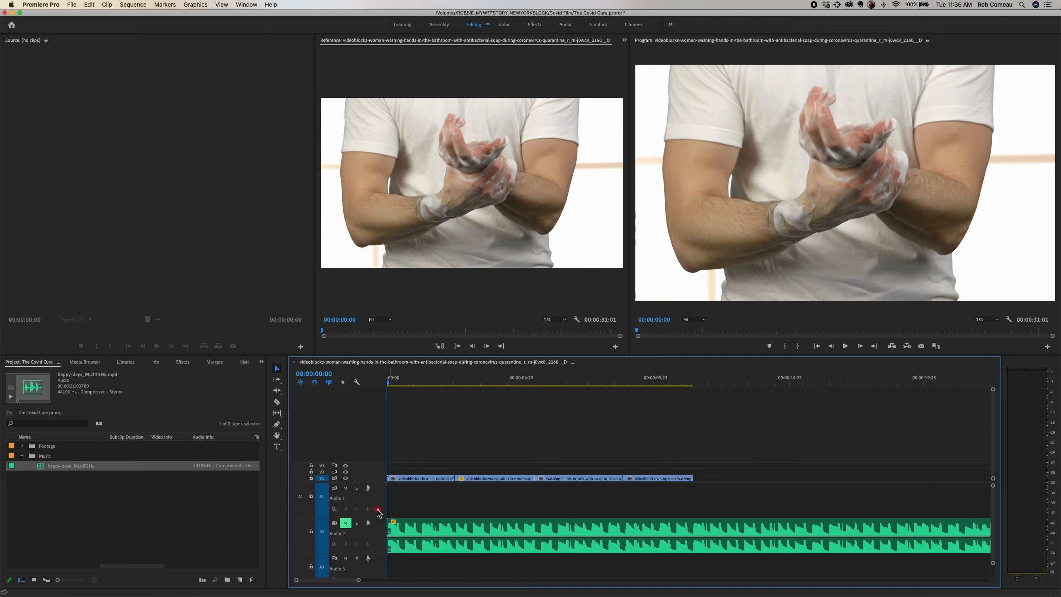
left_click(345, 523)
key("space")
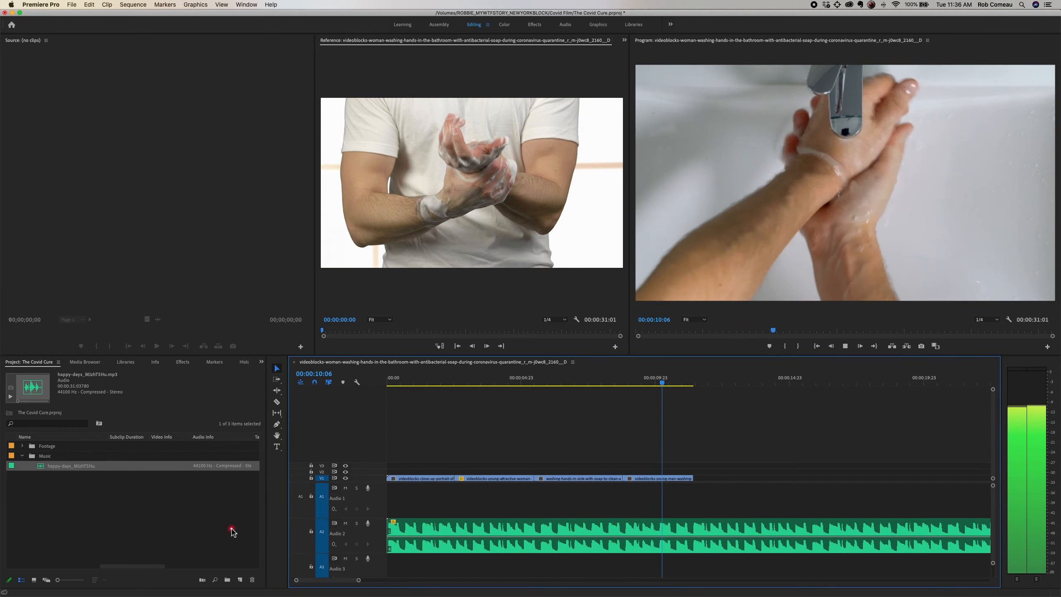
key("space")
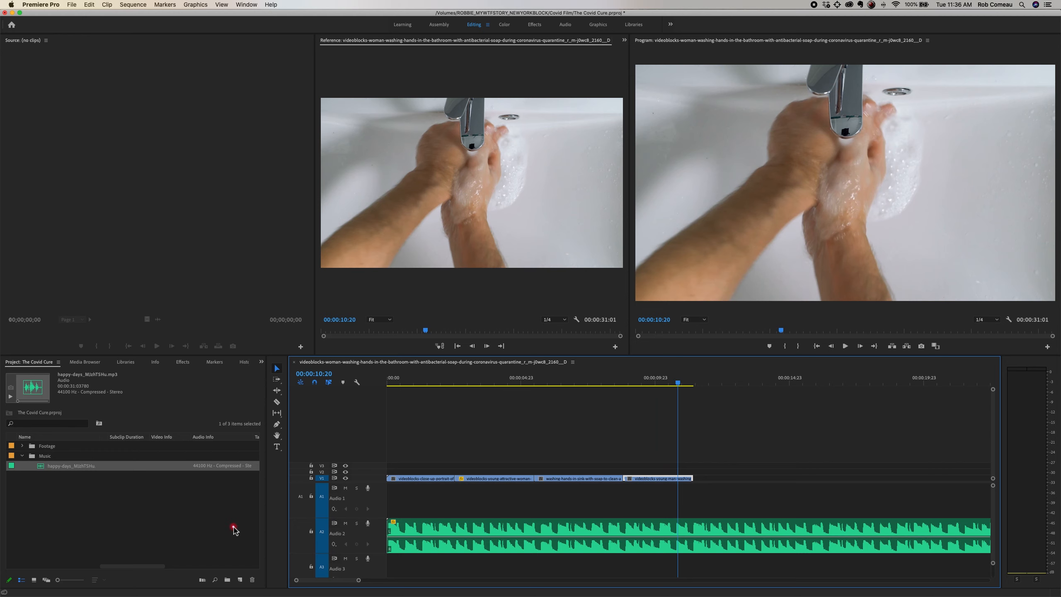
Step: Replay the sequence from the start until 00:00:03:02, and return the playhead to 00:00:02:03 near the end of the first clip
key("minus")
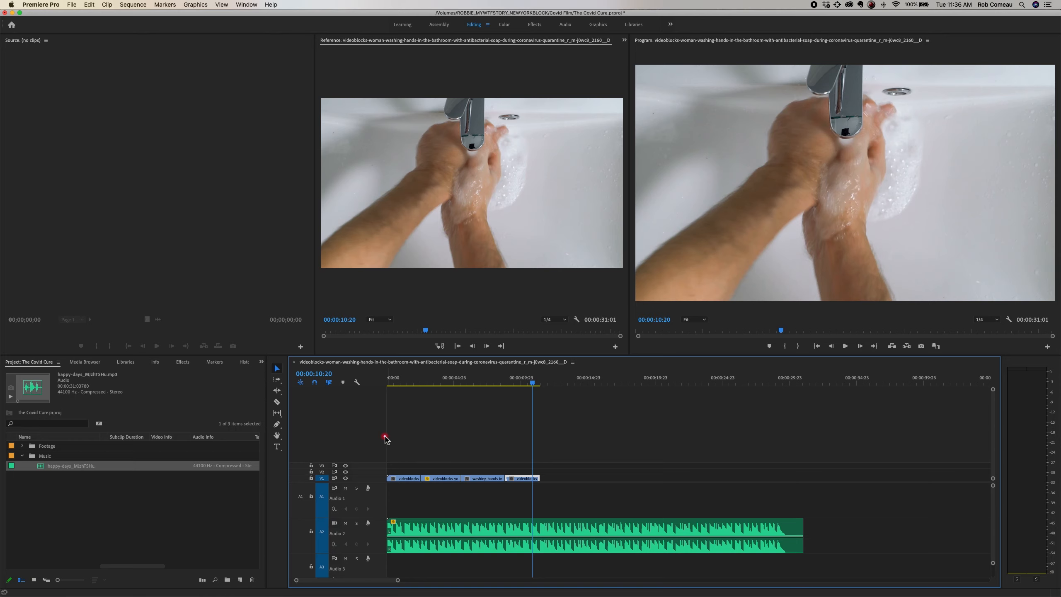
key("=")
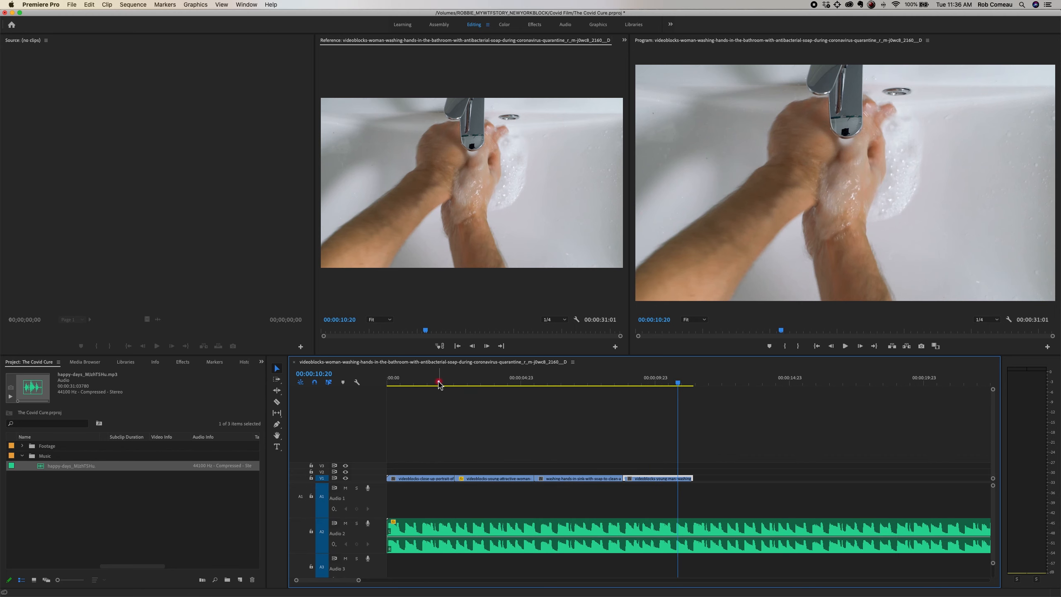
left_click_drag(440, 381, 369, 382)
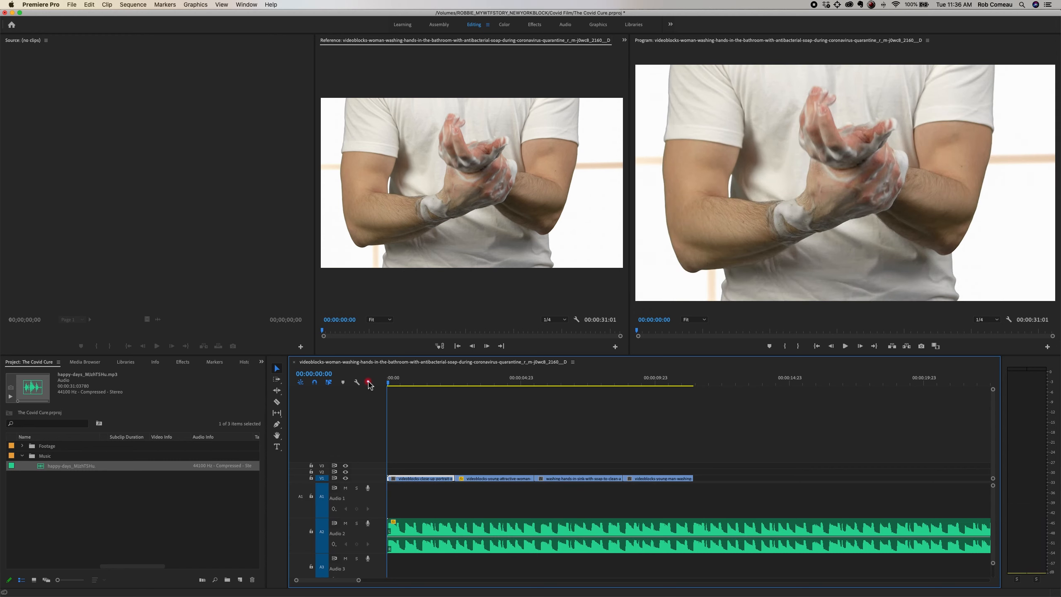
key("space")
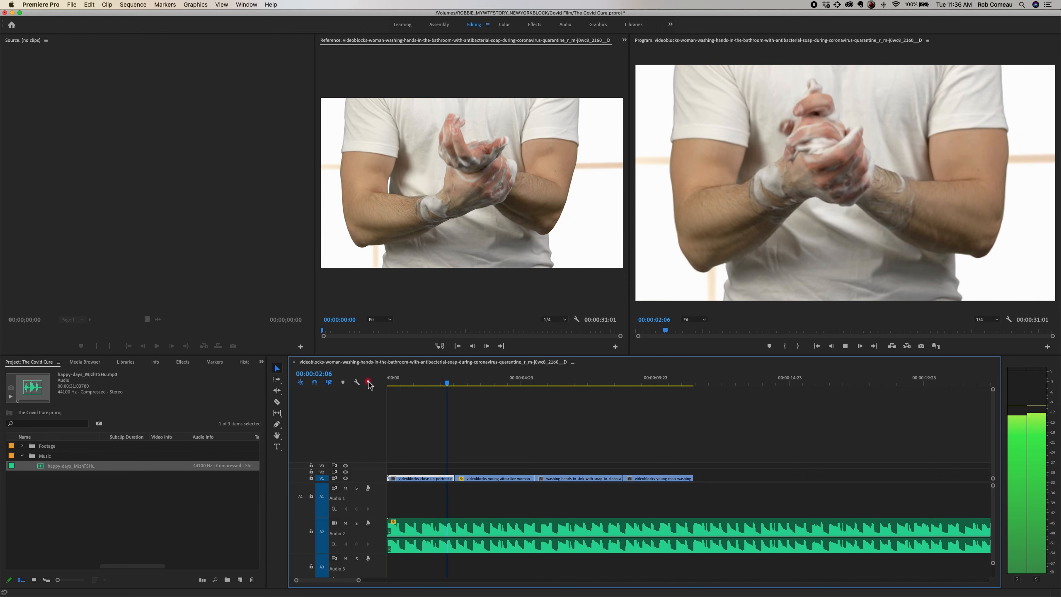
key("space")
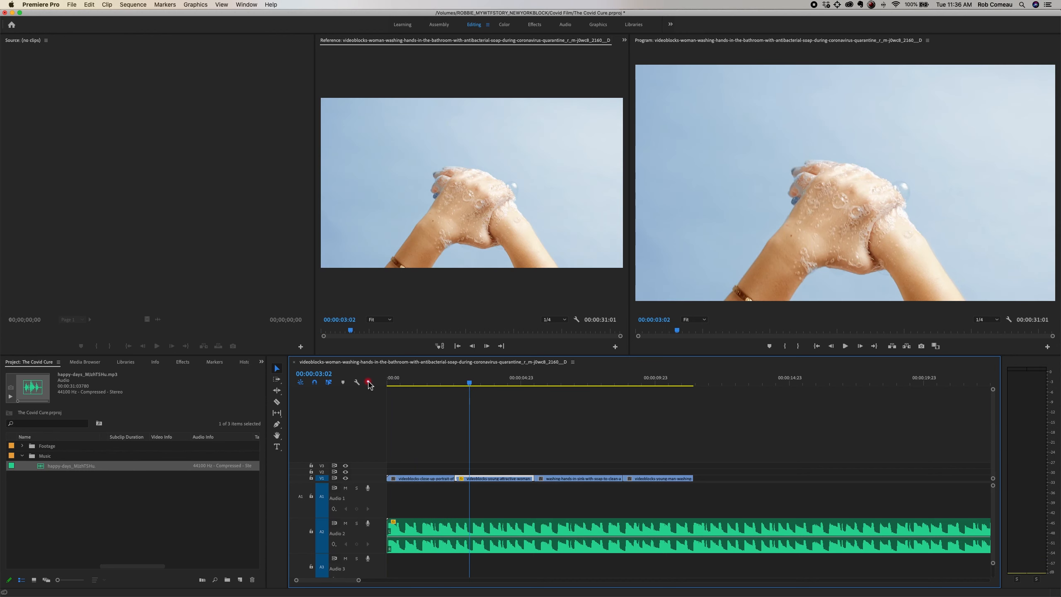
left_click(444, 379)
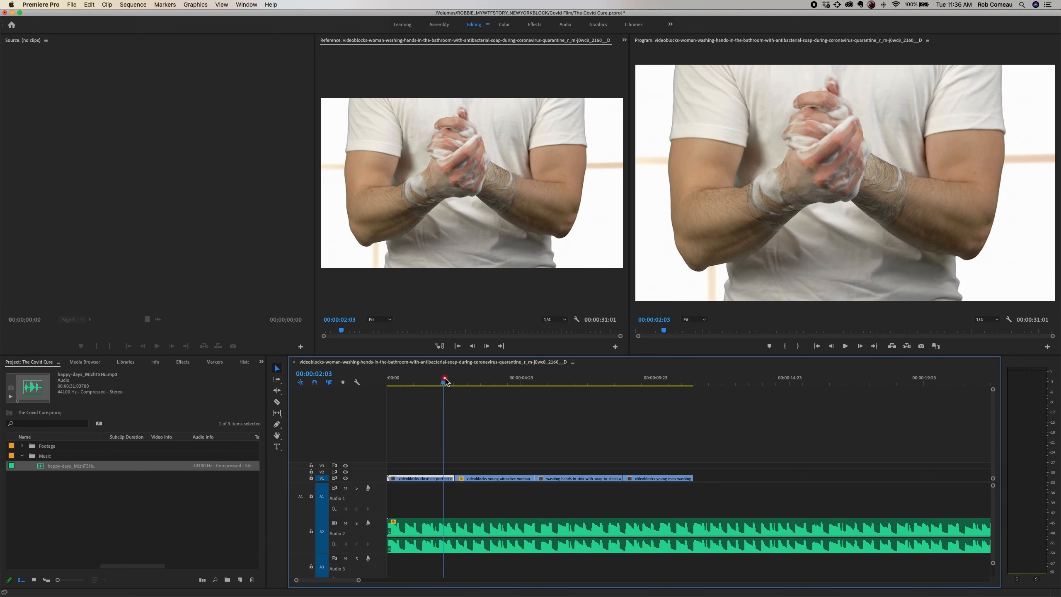
Step: Find the music beat near the end of the first clip and move the second clip to start at 00:00:02:06, overlapping the first
key("equal")
key("equal")
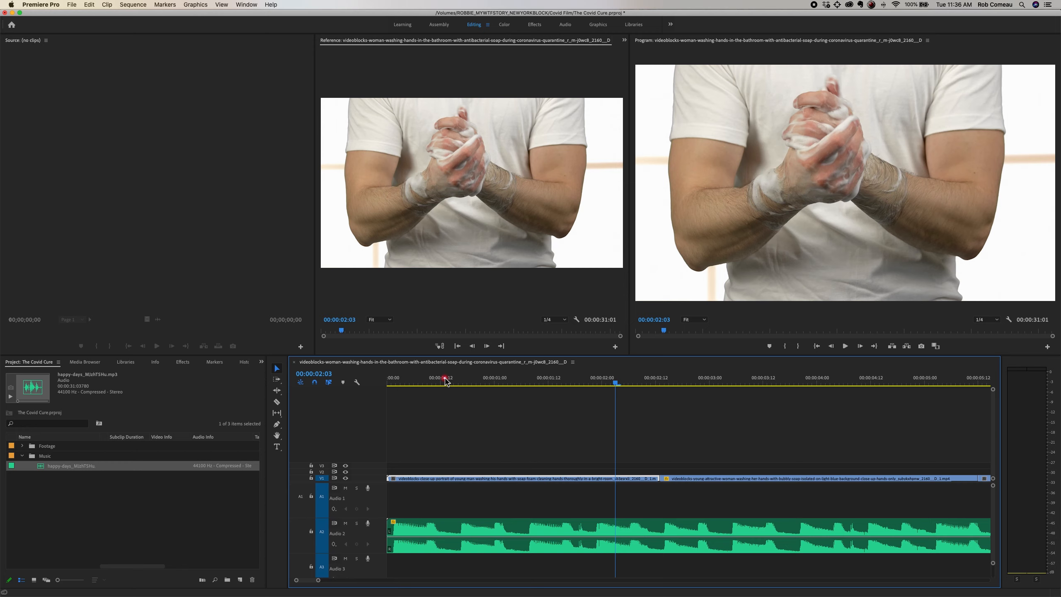
key("space")
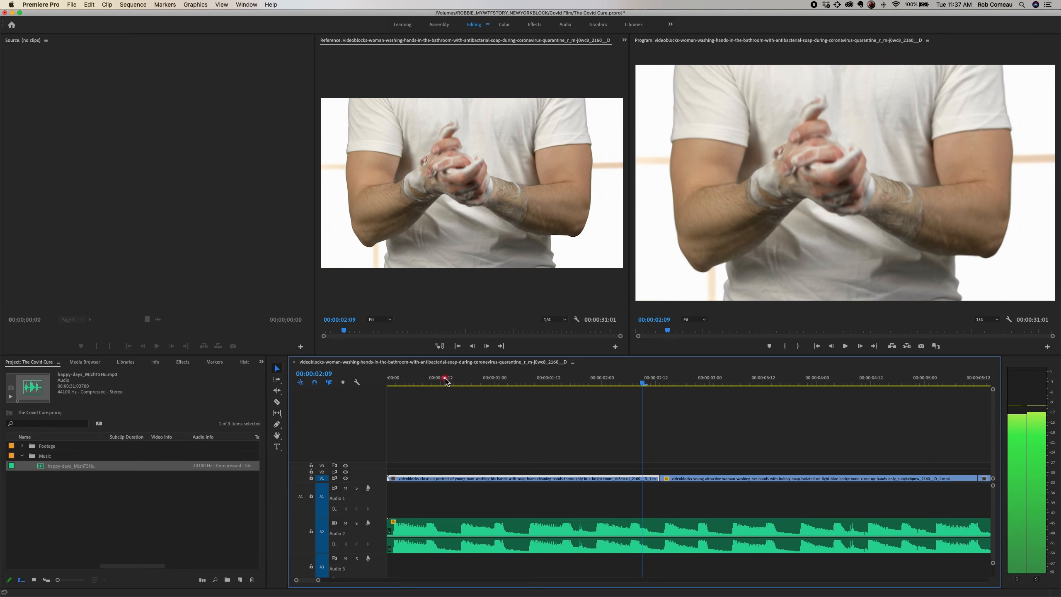
key("Left")
key("Left")
key("Left")
key("Left")
key("Left")
key("Left")
key("Left")
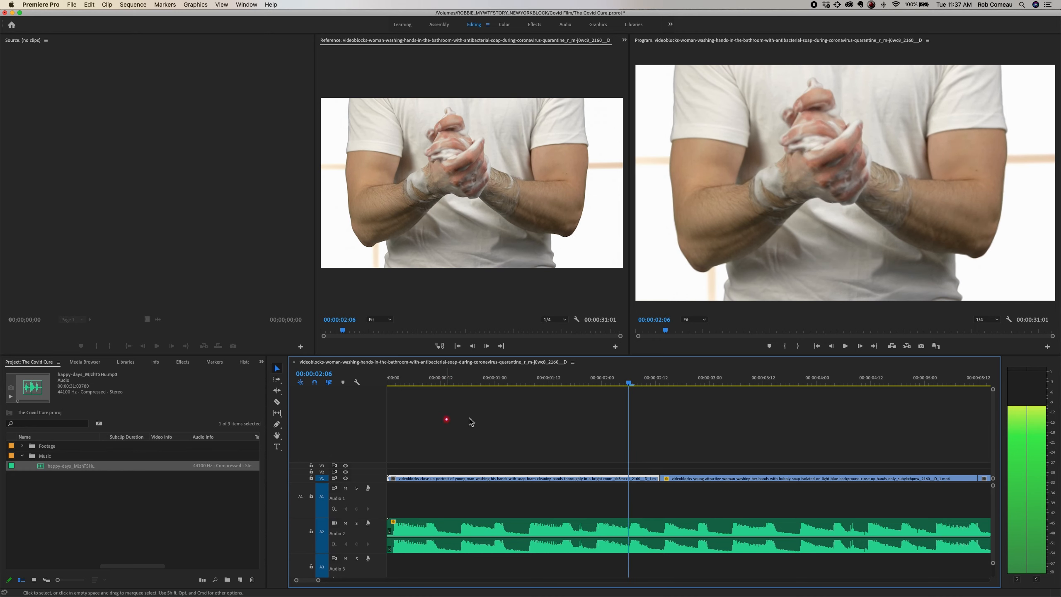
left_click(598, 379)
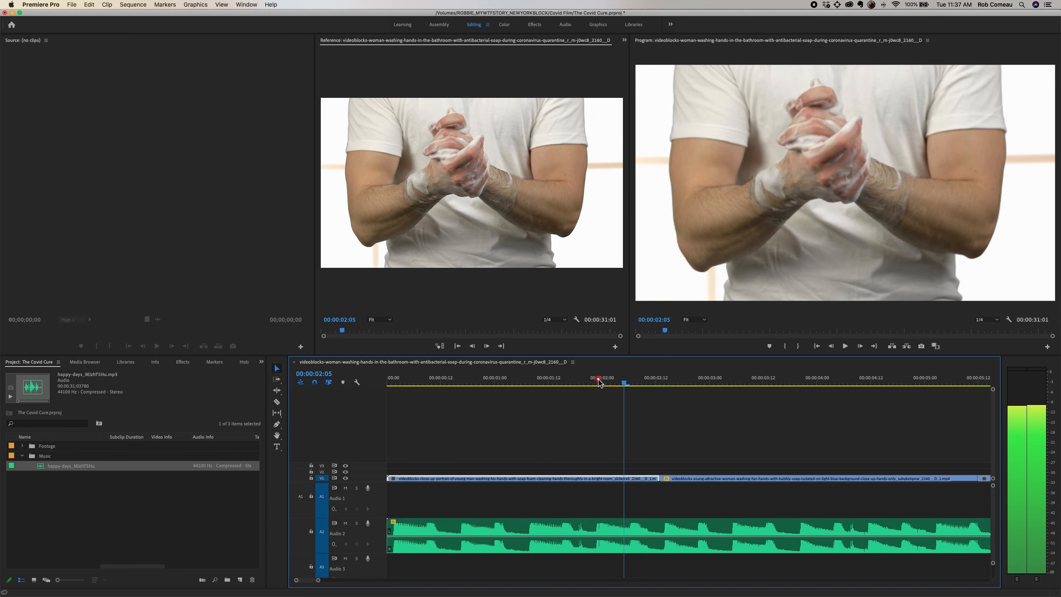
left_click_drag(696, 480, 668, 481)
Step: Play the sequence from 00:00:00:14 to review the first cut against the music
left_click(510, 381)
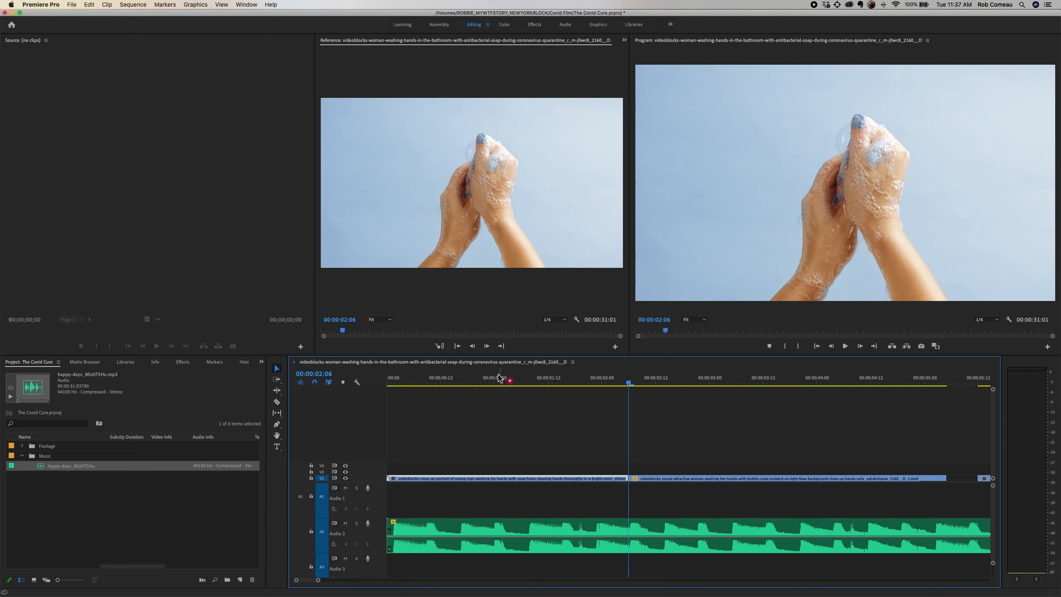
left_click(452, 379)
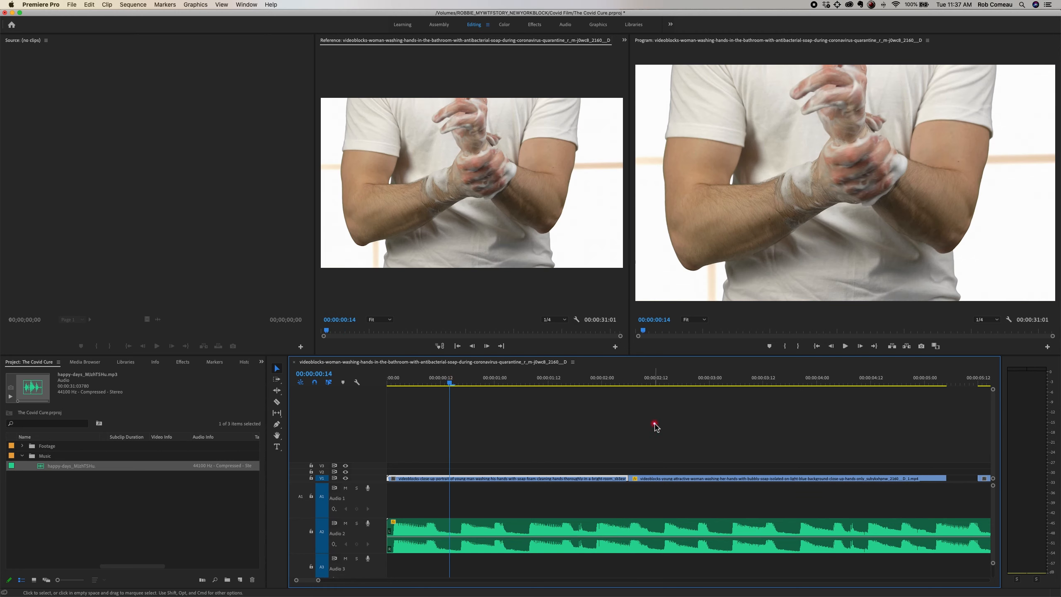
key("space")
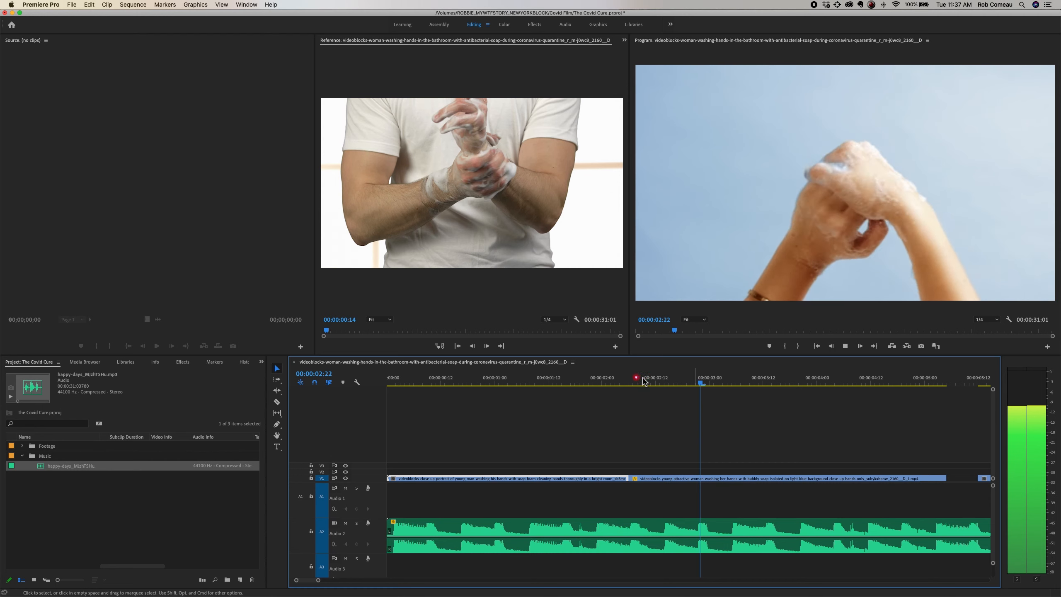
key("space")
key("minus")
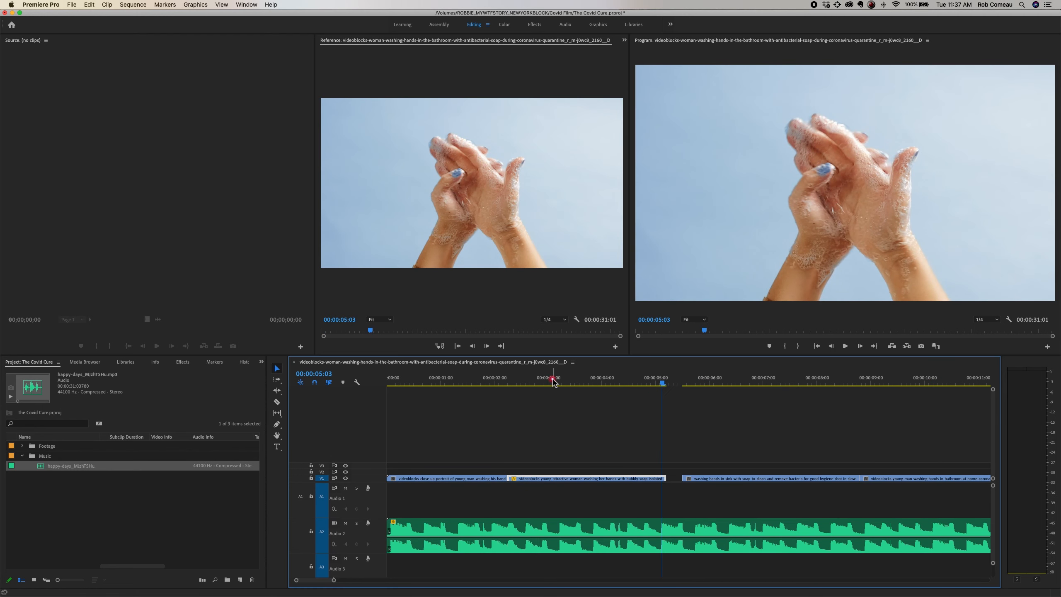
Step: Play from 00:00:02:03 through the second clip to its end and stop at 00:00:05:05
left_click(532, 383)
left_click(501, 383)
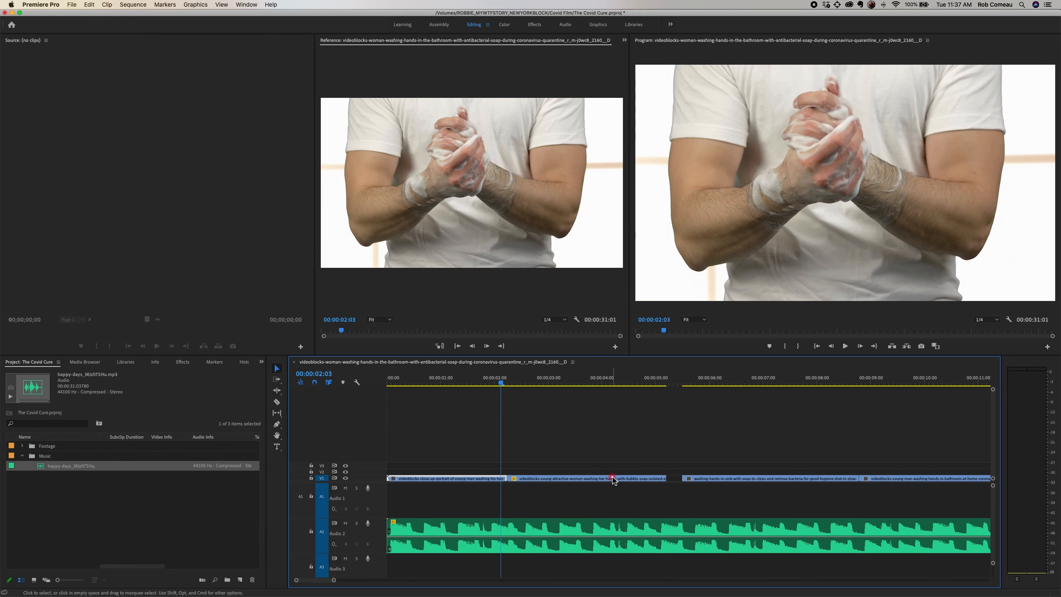
key("space")
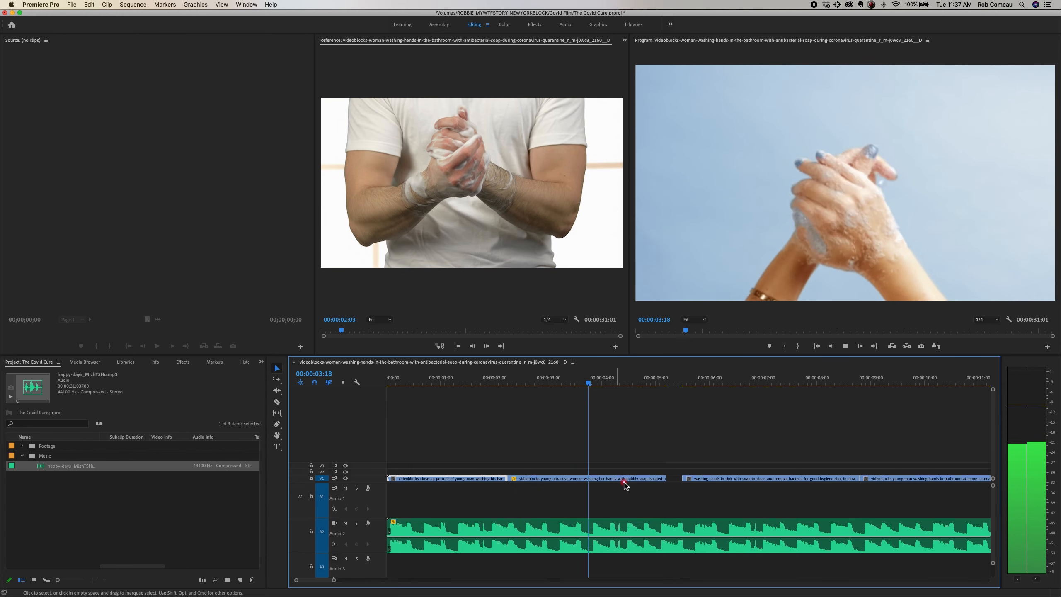
key("space")
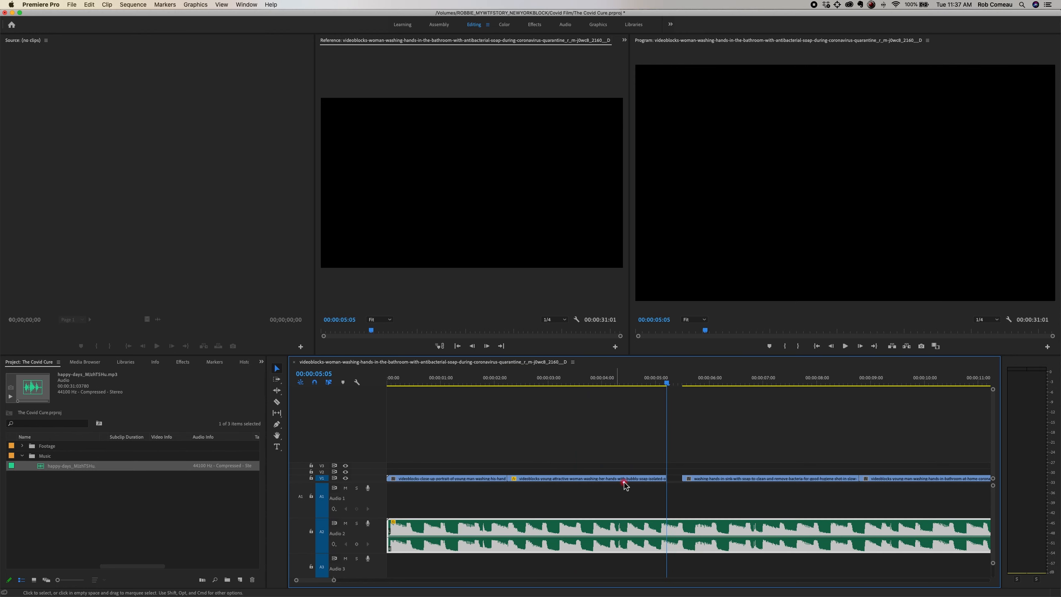
Step: Place the playhead on the beat at 00:00:05:03 and move the third clip on V1 to start there
key("=")
key("=")
key("Left")
key("Left")
key("Left")
key("Left")
key("Left")
key("Left")
key("Left")
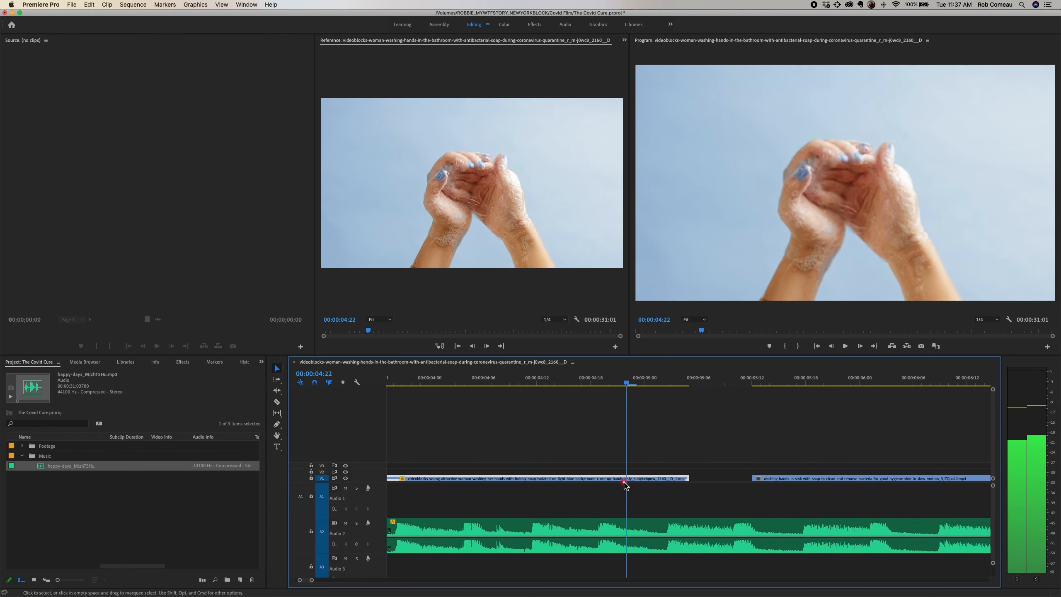
key("Right")
key("Right")
key("Right")
key("Right")
key("Right")
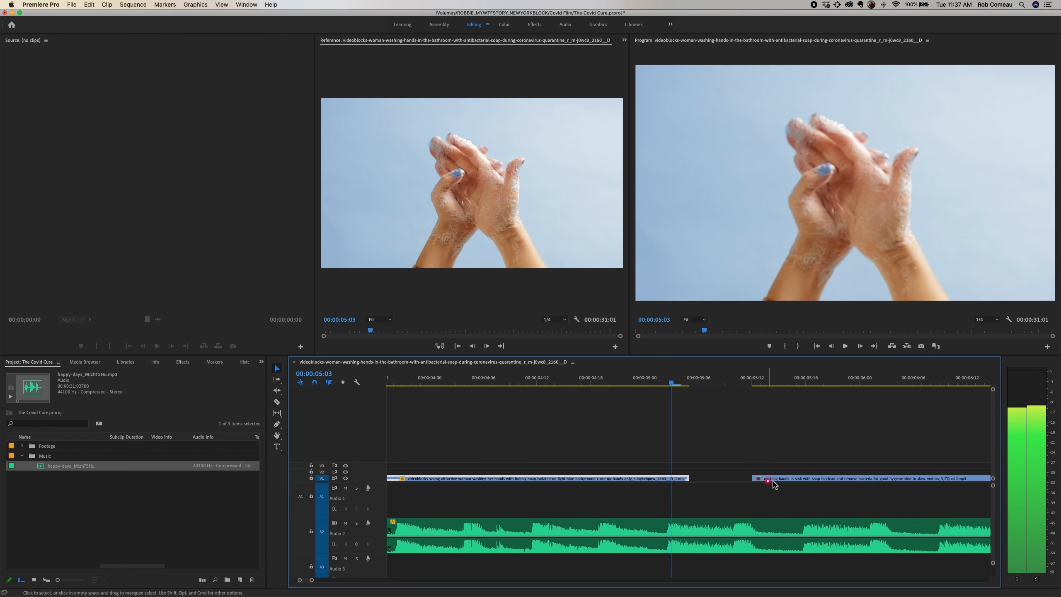
left_click_drag(756, 479, 704, 480)
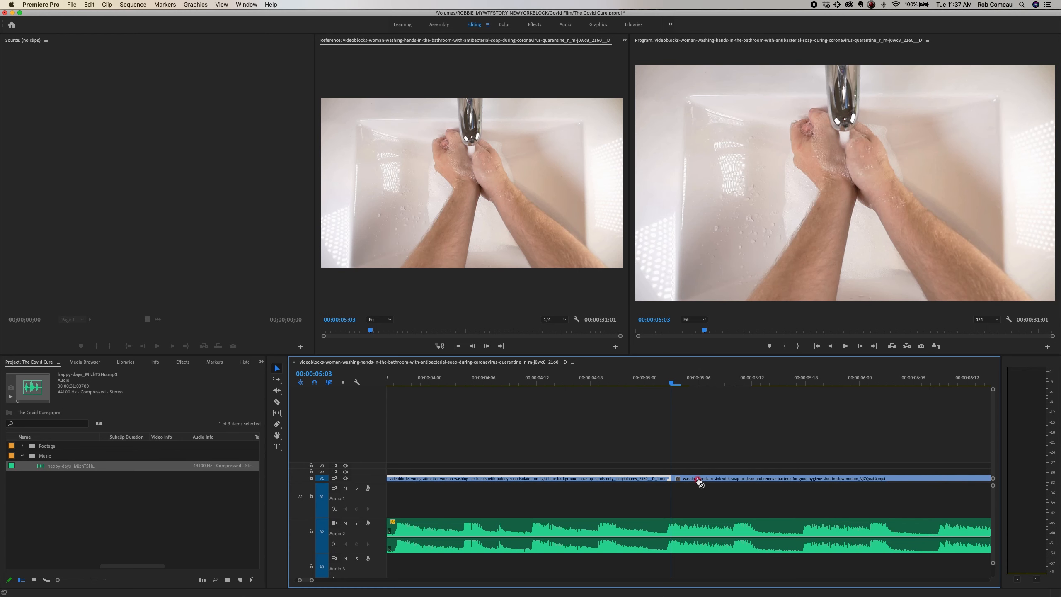
Step: Play through the third clip, set the playhead at 00:00:07:08, and move the fourth clip to start there
key("minus")
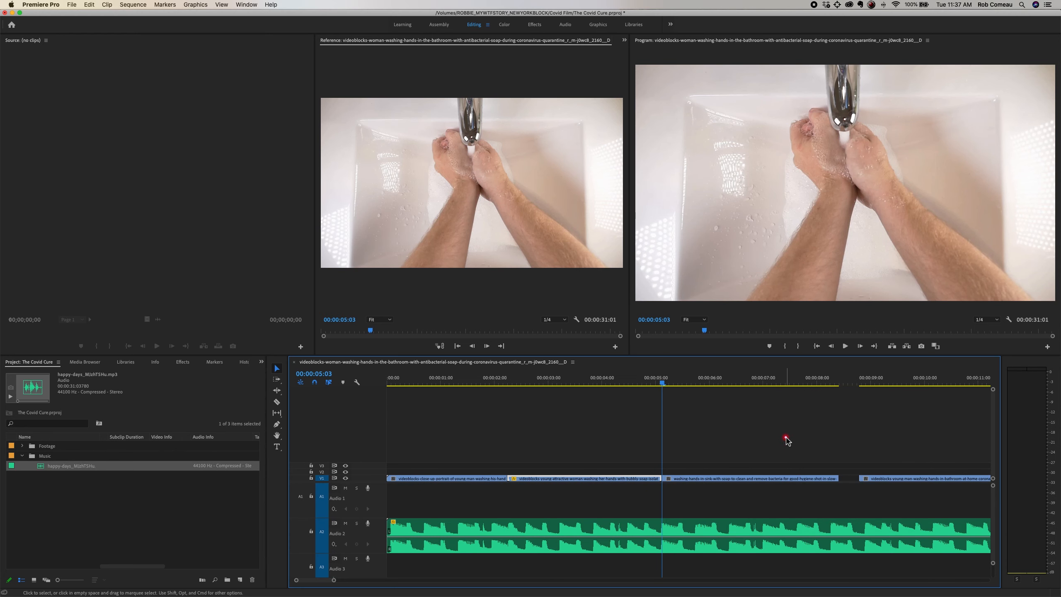
key("space")
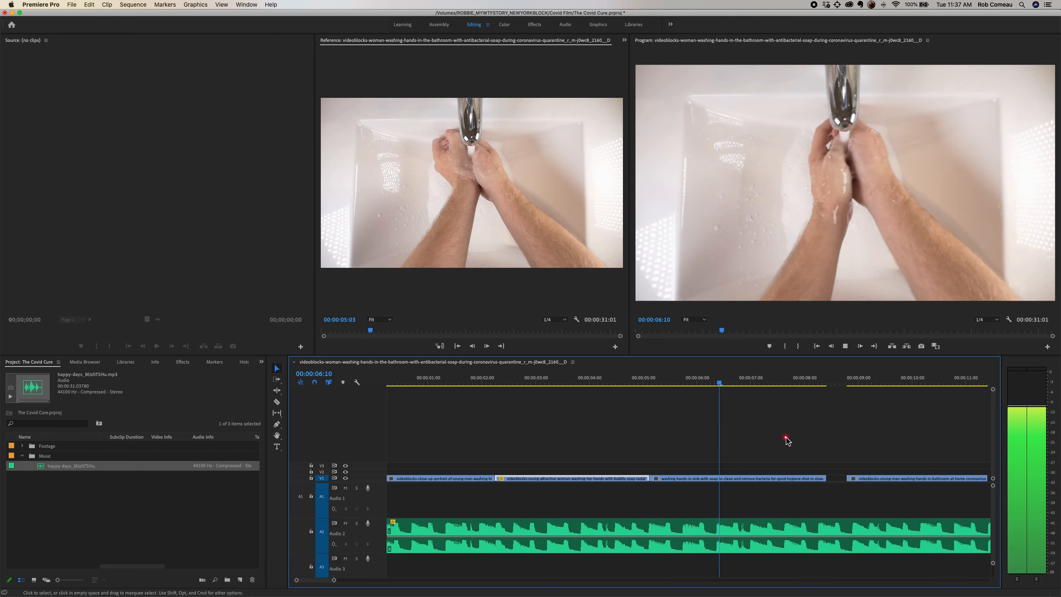
key("space")
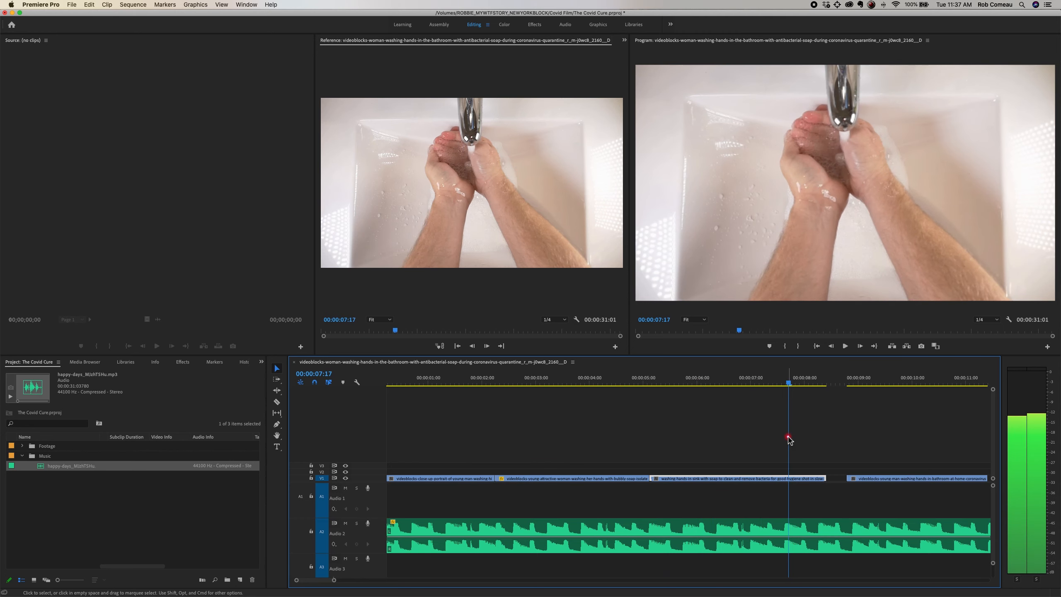
key("Left")
key("Left")
key("Left")
key("Left")
key("Left")
key("Left")
key("Left")
key("Left")
key("Left")
key("Left")
key("Left")
key("Left")
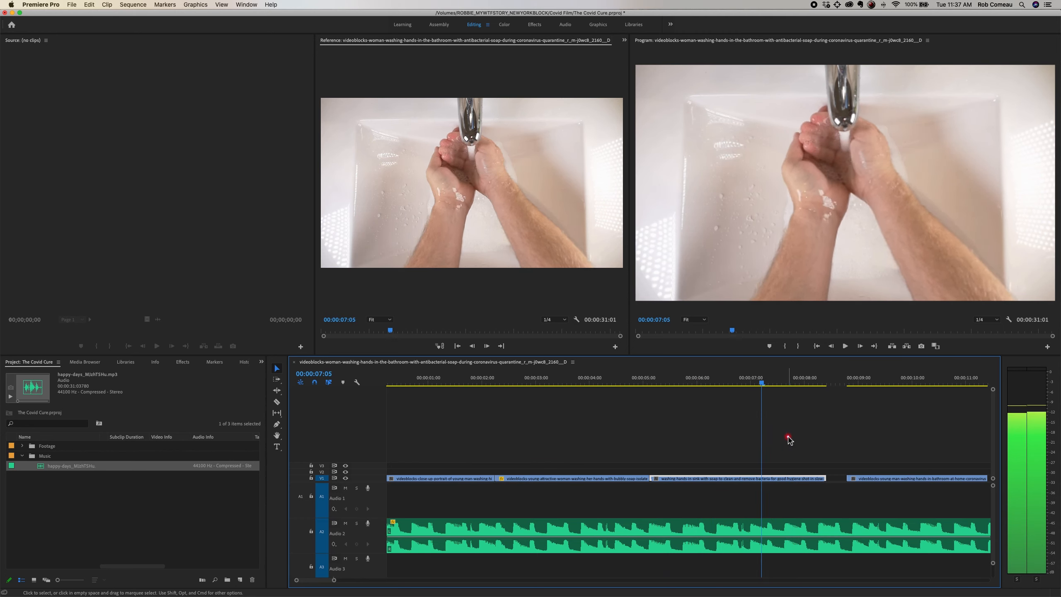
key("Right")
key("Right")
key("Right")
left_click_drag(872, 480, 795, 481)
Step: Play through the fourth clip, place the playhead at 00:00:10:03, and extend the clip's end to that point
key("minus")
key("space")
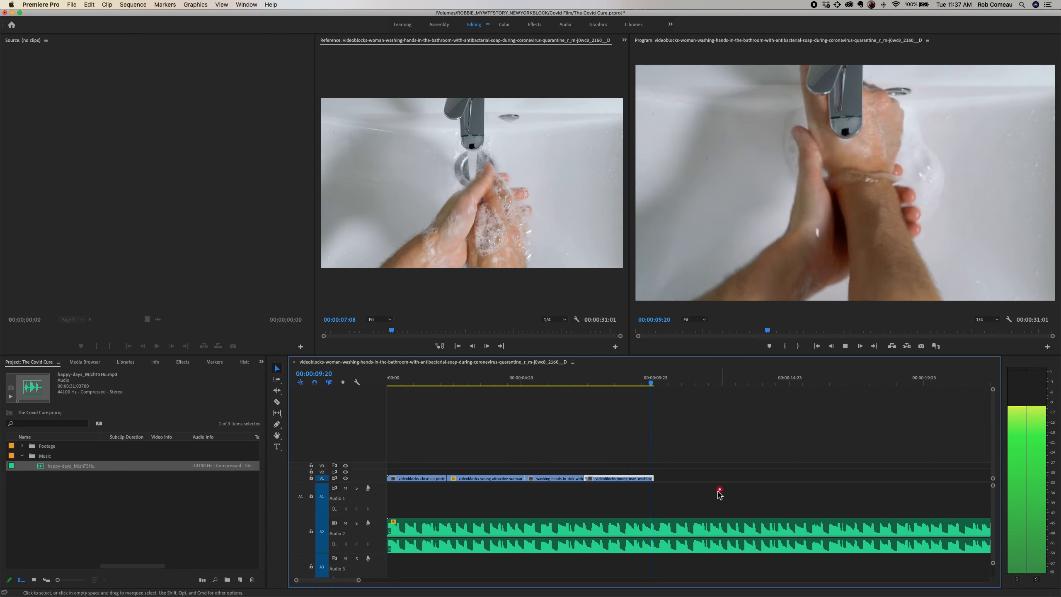
key("space")
key("equal")
key("equal")
key("equal")
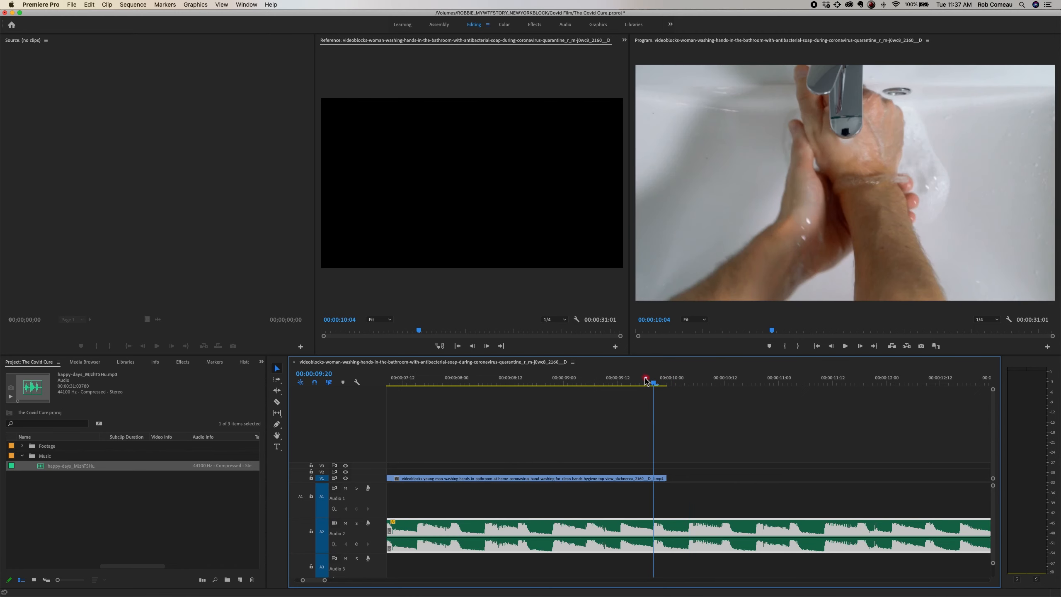
left_click_drag(645, 380, 687, 384)
left_click_drag(667, 479, 686, 479)
key("minus")
key("minus")
key("minus")
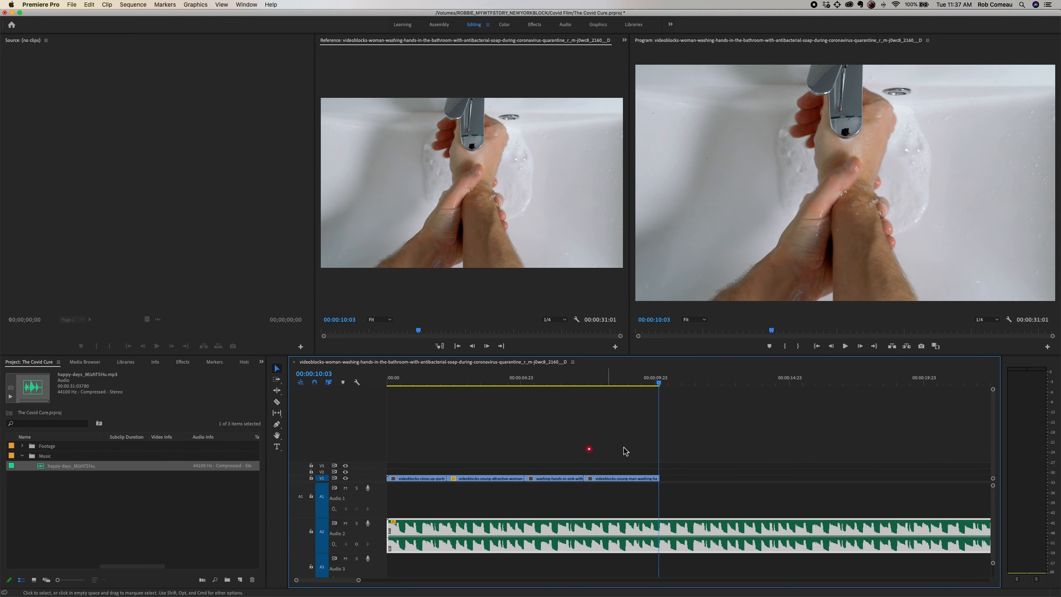
Step: Try shortening the music by splitting off its ending, trimming the main part to 00:00:14:20 and joining the ending to it, and undo the changes
left_click(626, 451)
key("minus")
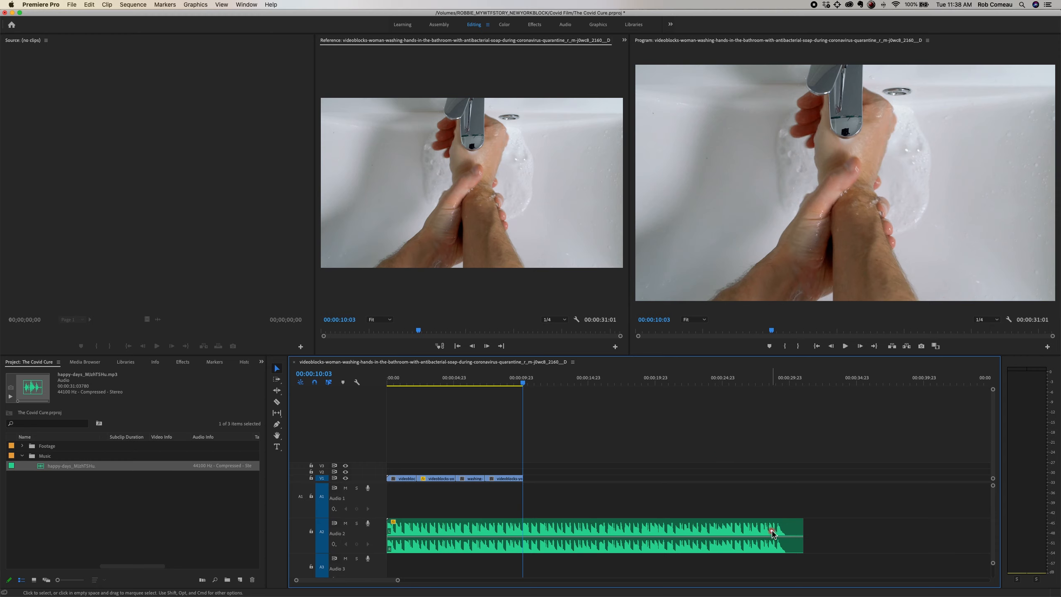
key("c")
left_click(761, 543)
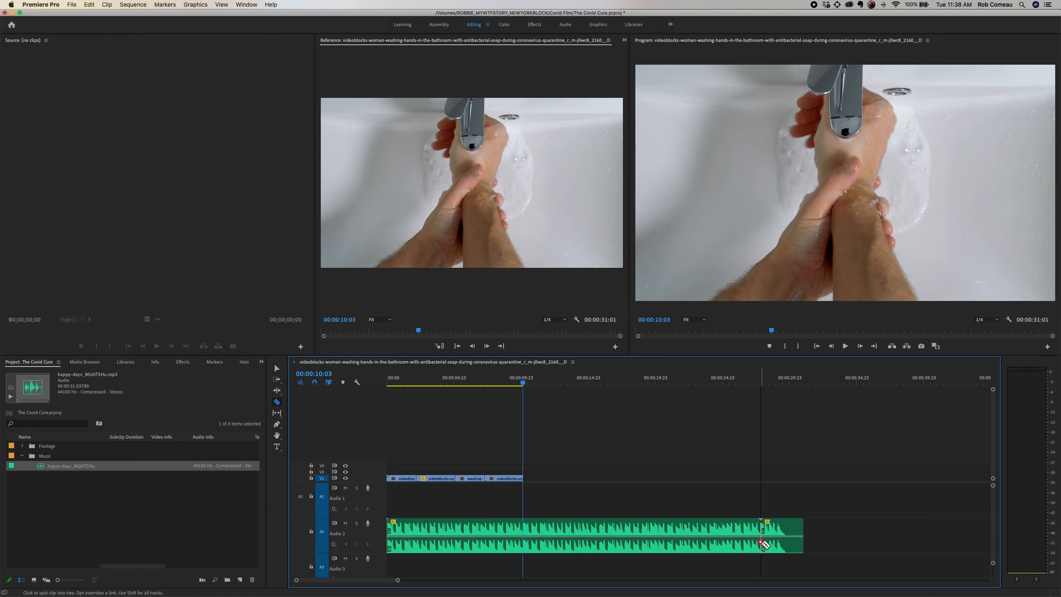
key("v")
left_click_drag(760, 529, 585, 529)
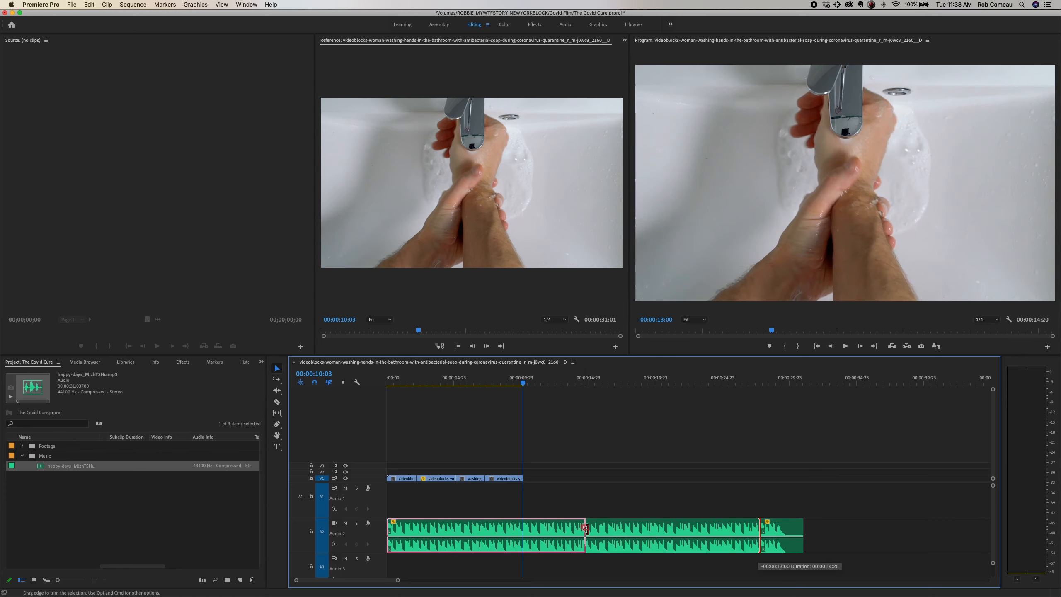
left_click_drag(763, 529, 591, 529)
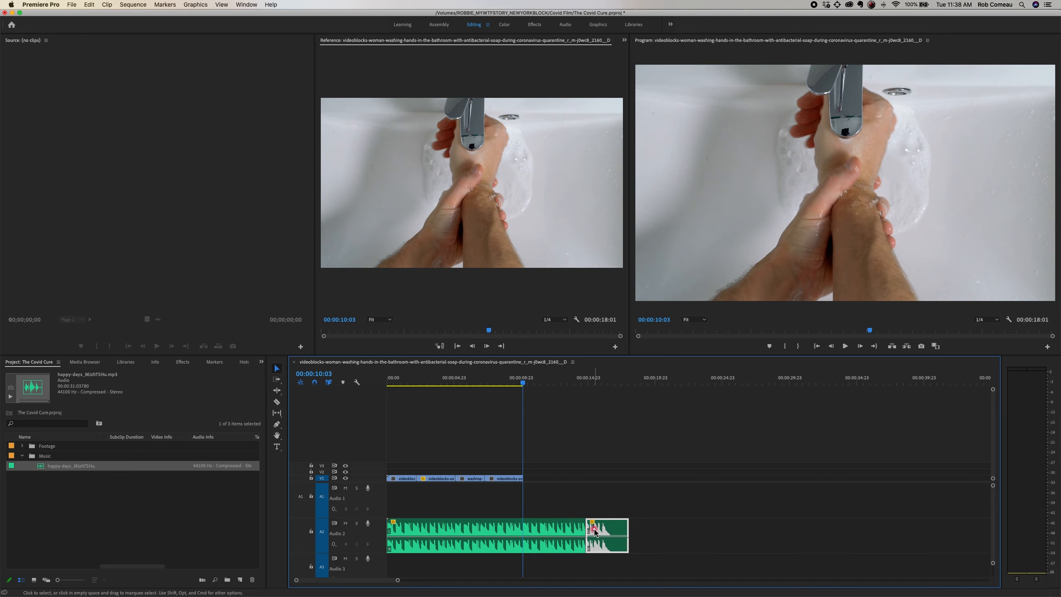
key("super+z")
key("super+z")
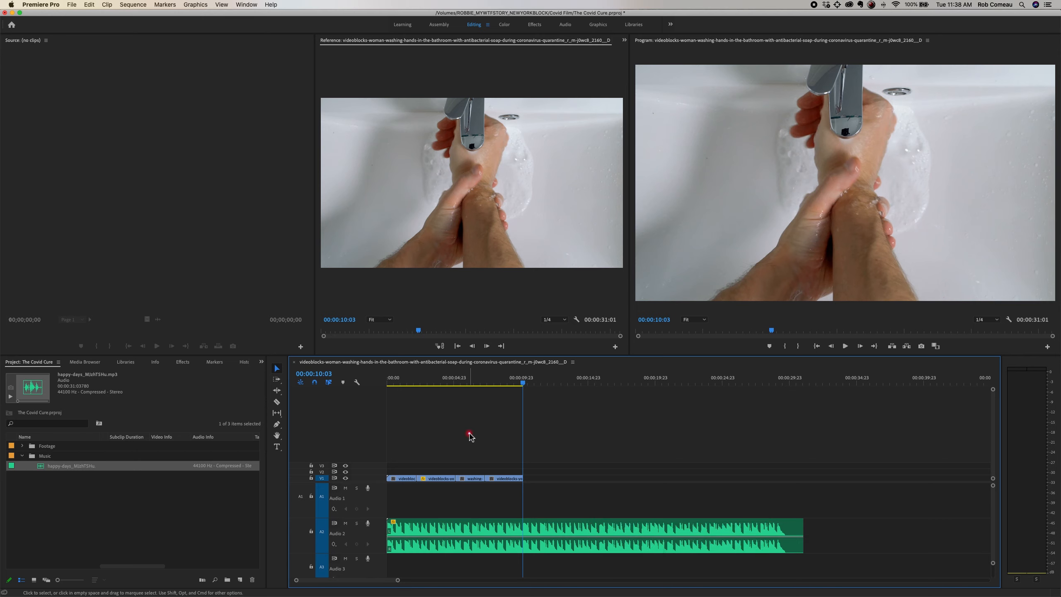
Step: Return the playhead to the start of the sequence and collapse the audio tracks to their minimum height
key("minus")
key("equal")
left_click_drag(400, 382, 367, 384)
key("equal")
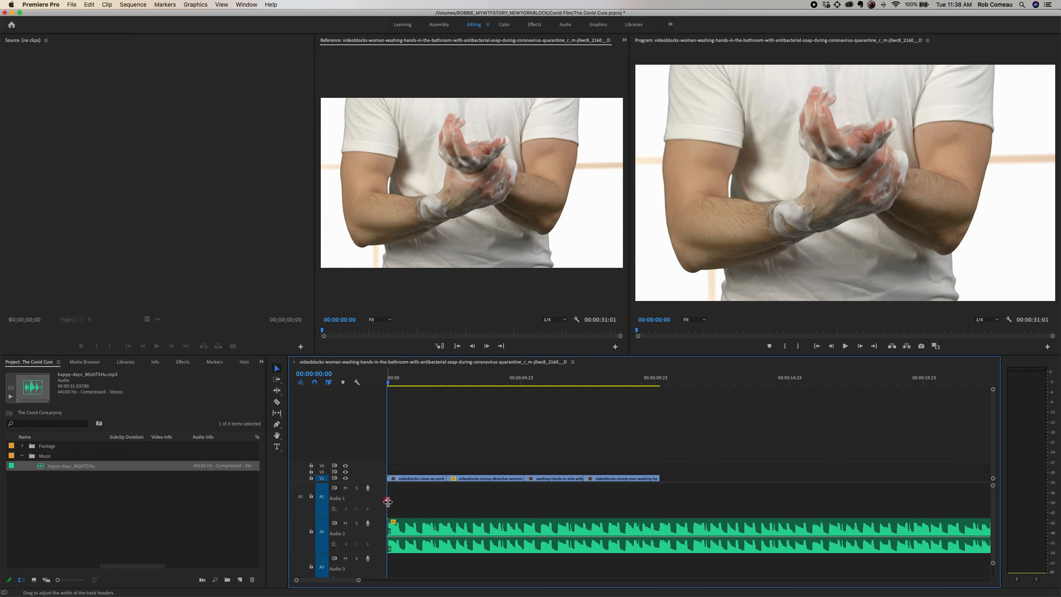
key("alt+minus")
key("alt+minus")
key("alt+minus")
key("alt+minus")
key("alt+minus")
key("alt+minus")
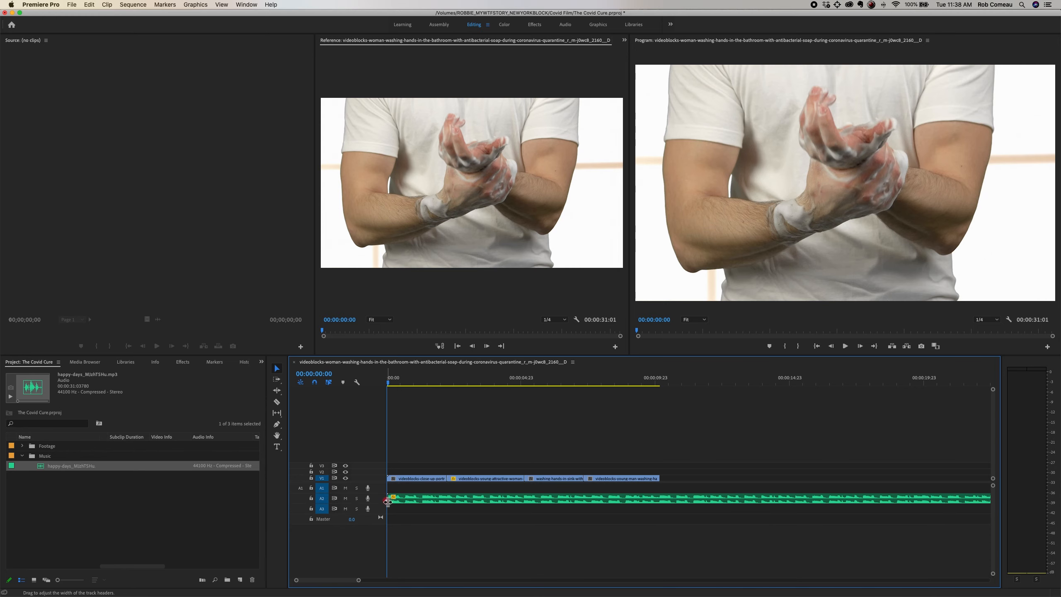
key("alt+minus")
key("alt+minus")
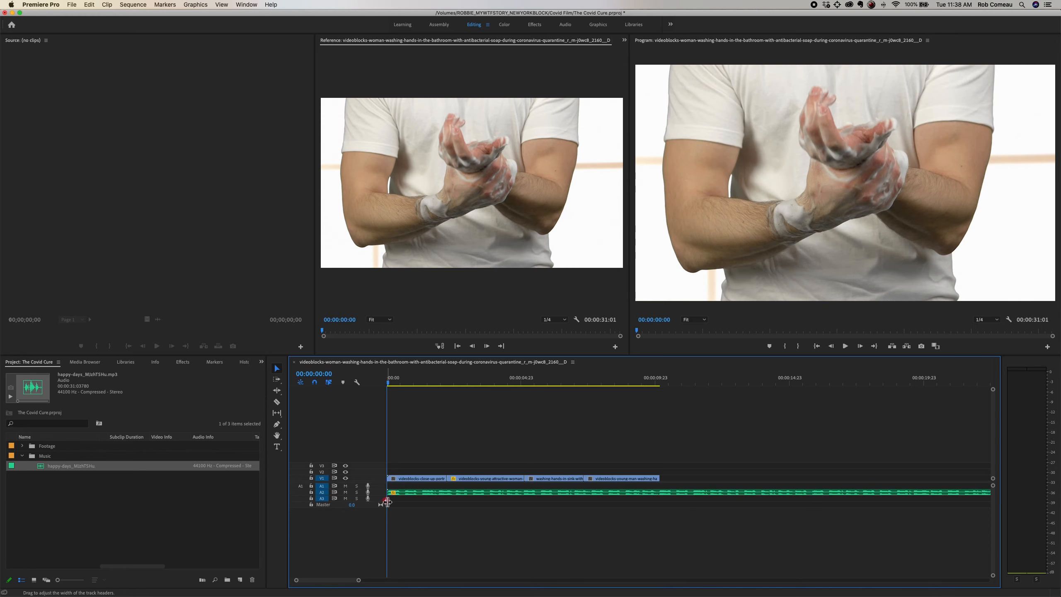
Step: Search the effects for "diss", apply Film Dissolve to the start of the first V1 clip, and preview the opening to 00:00:01:03
key("equal")
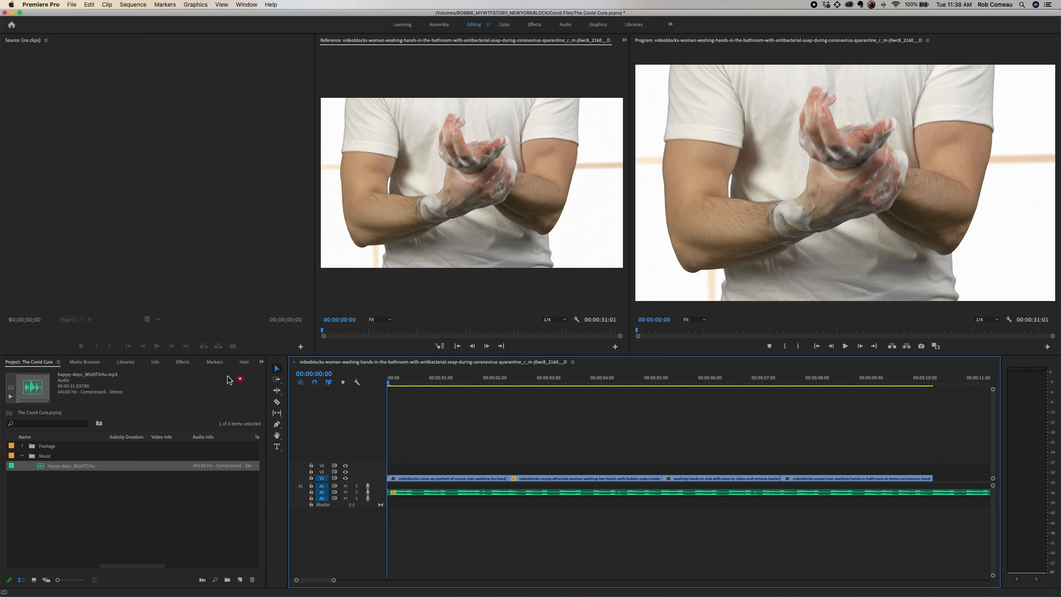
left_click(182, 362)
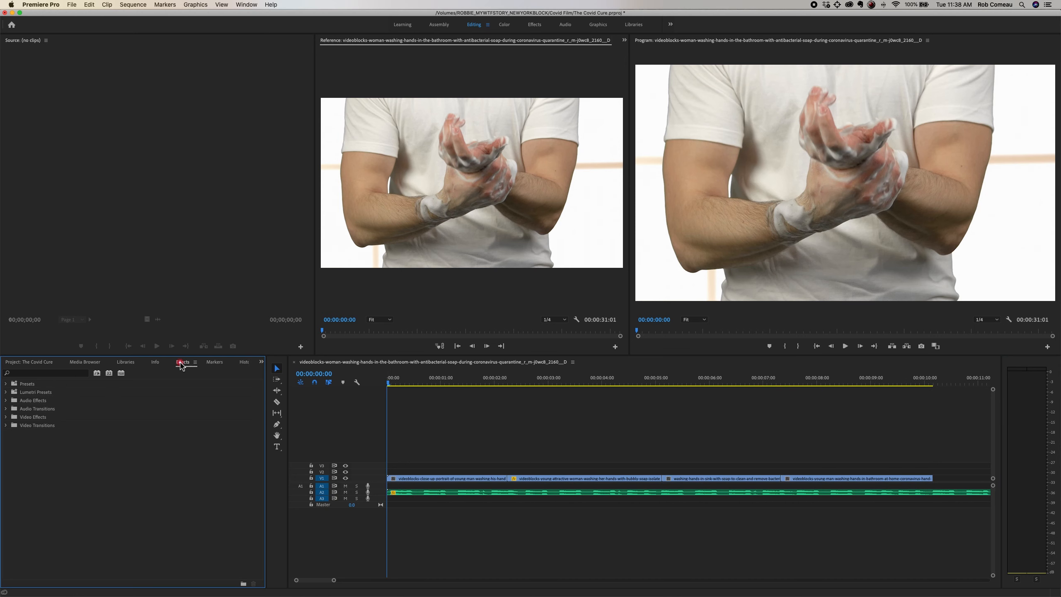
left_click(69, 374)
type("dissol")
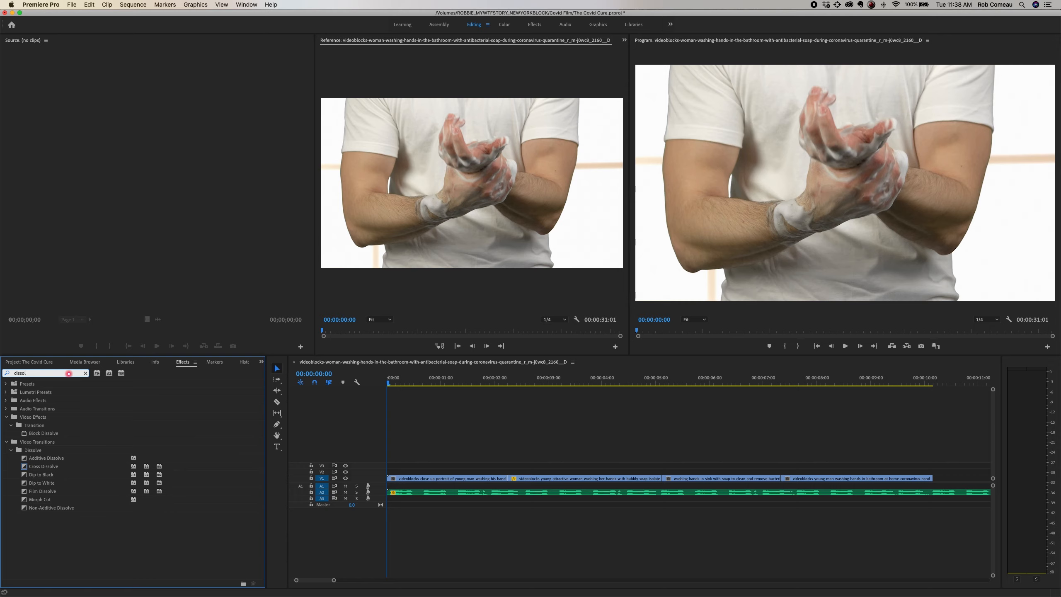
left_click_drag(49, 493, 431, 479)
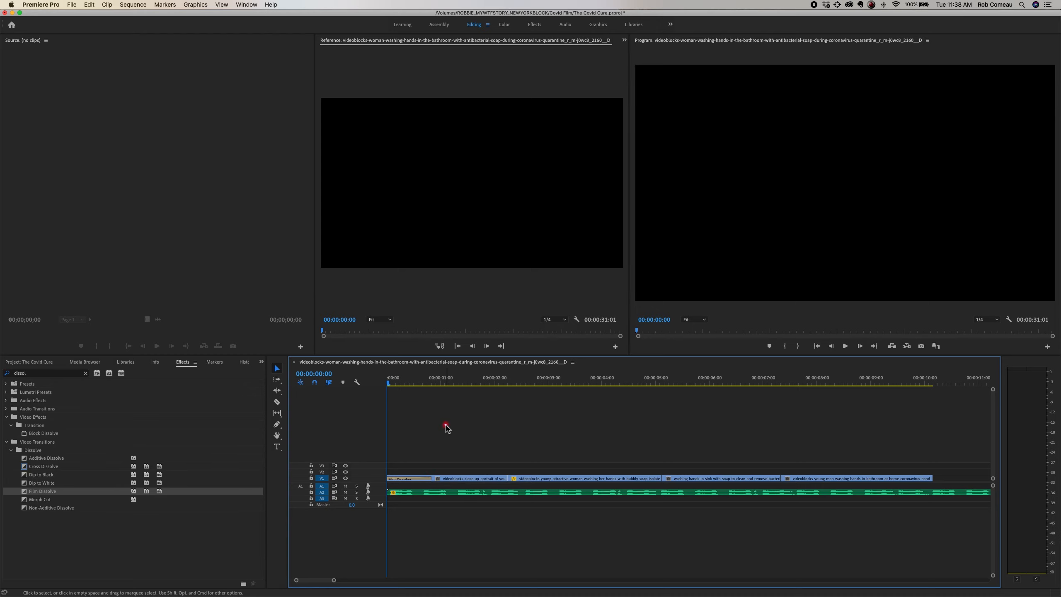
key("space")
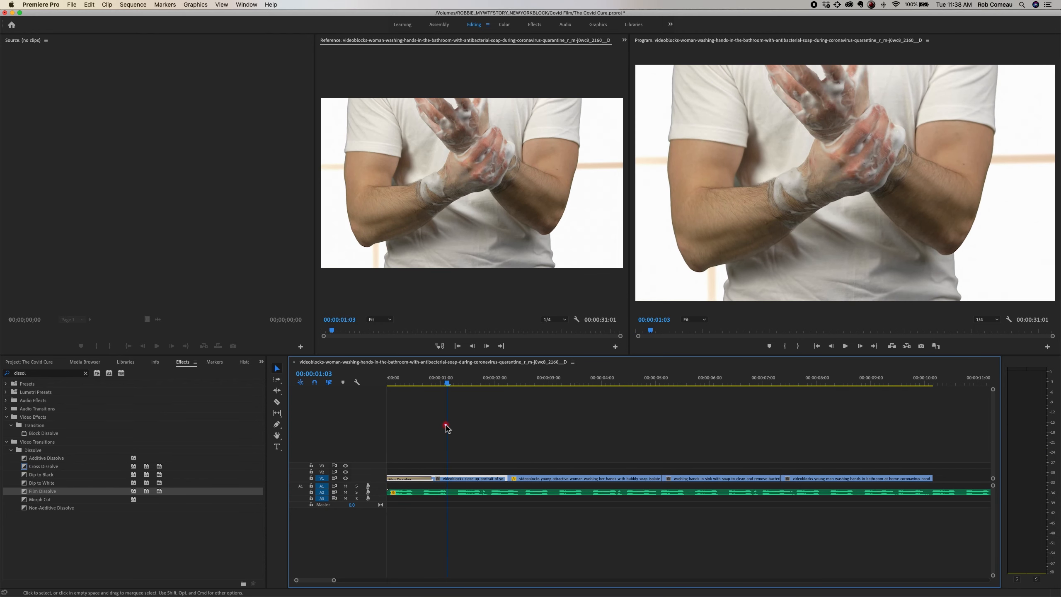
key("minus")
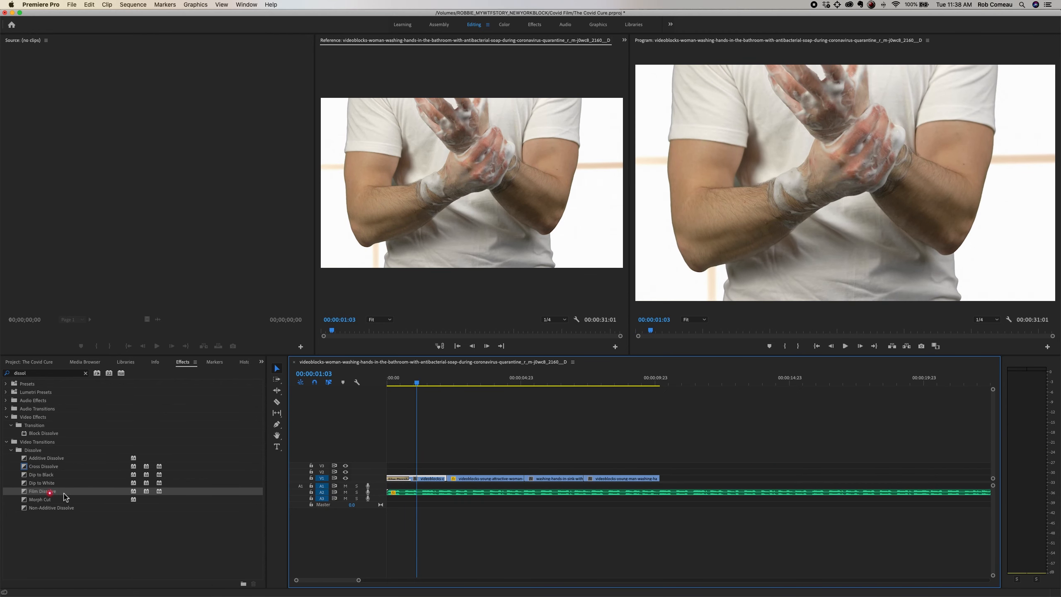
Step: Apply Film Dissolve to the end of the last V1 clip and preview the ending to 00:00:10:04
left_click_drag(64, 496, 436, 514)
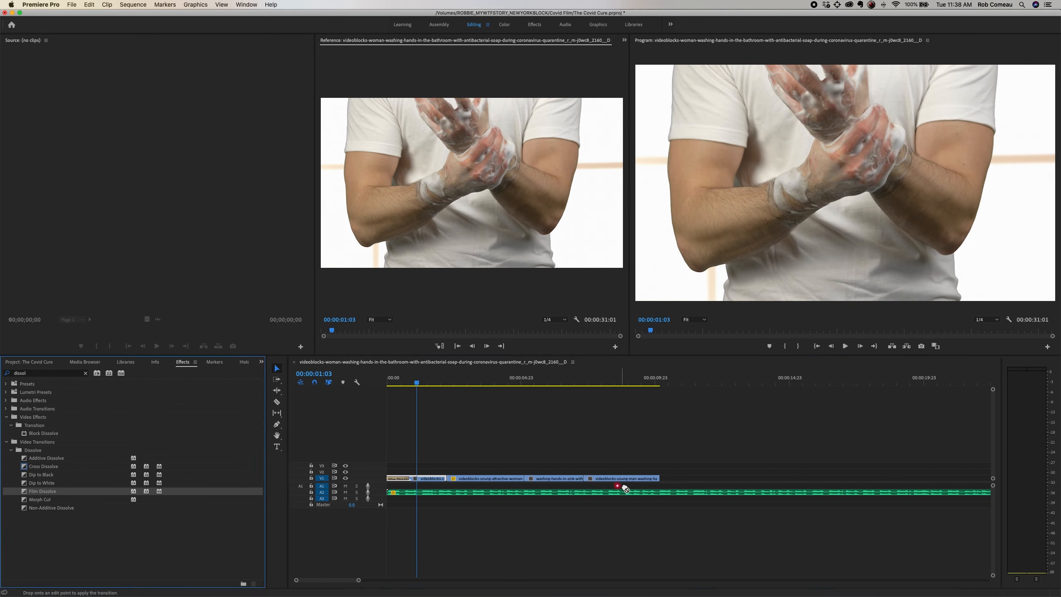
left_click_drag(626, 488, 659, 482)
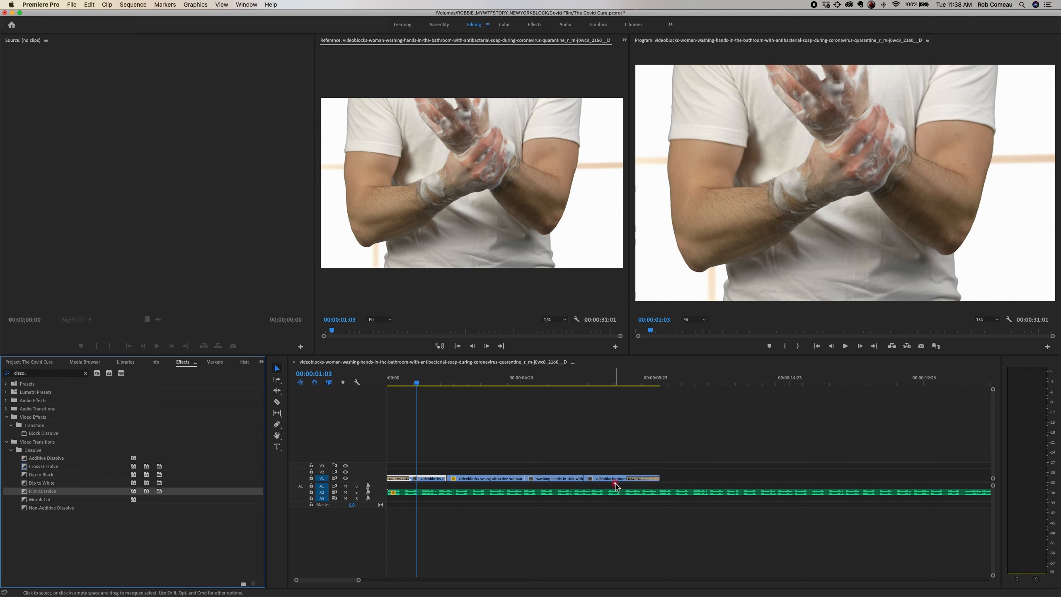
left_click(611, 377)
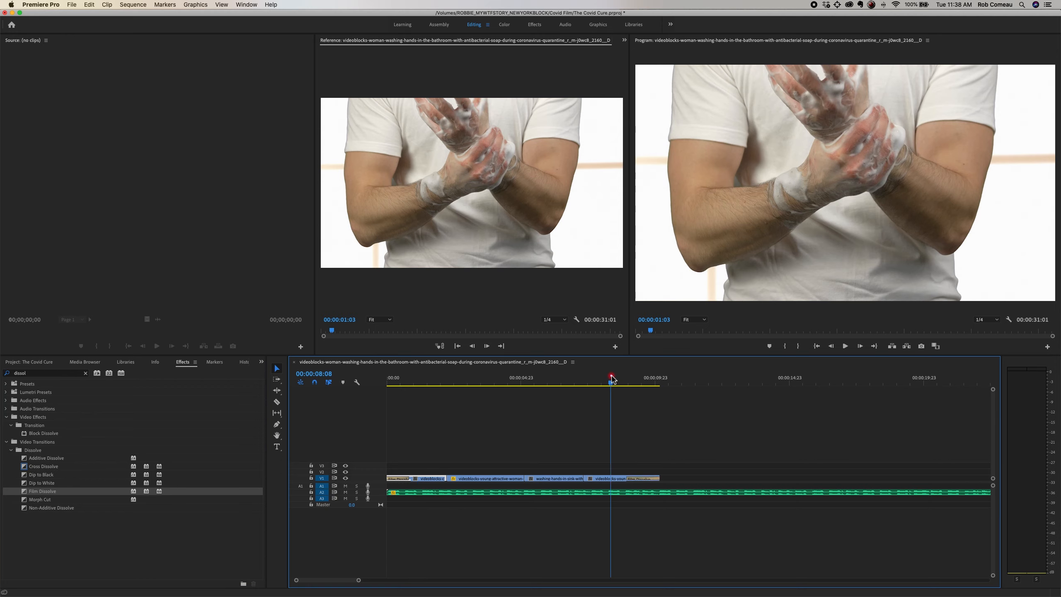
key("space")
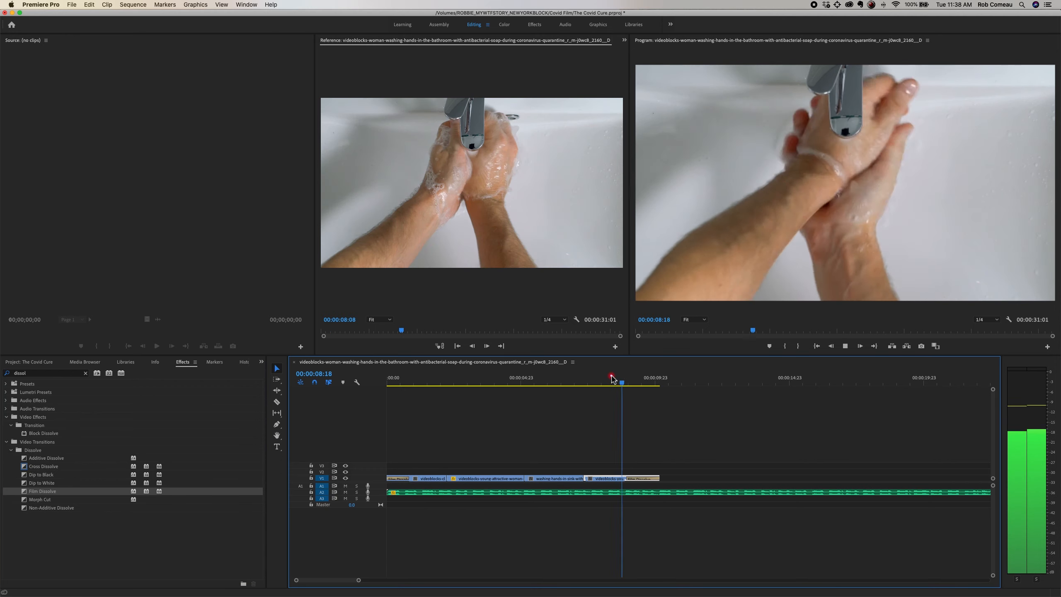
key("space")
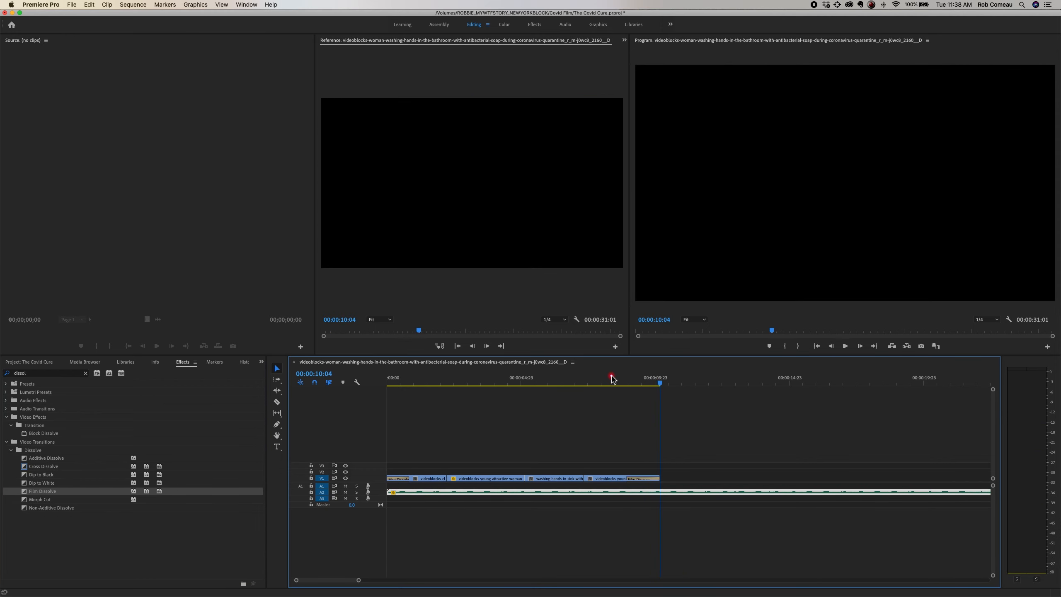
Step: Split the music at 00:00:10:04, where the video ends, and delete the remaining part
key("equal")
key("c")
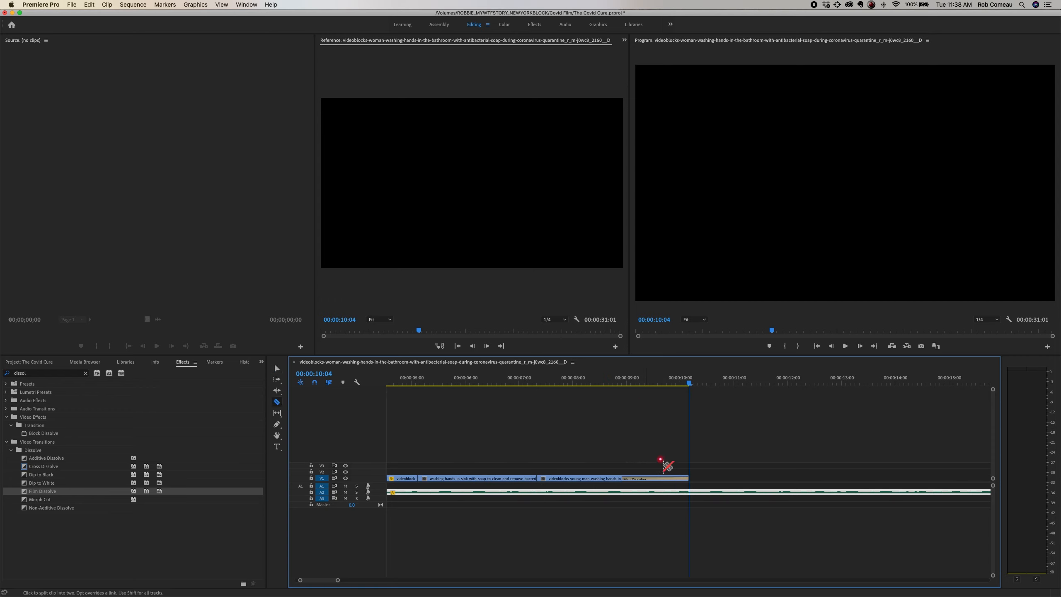
left_click(690, 492)
key("v")
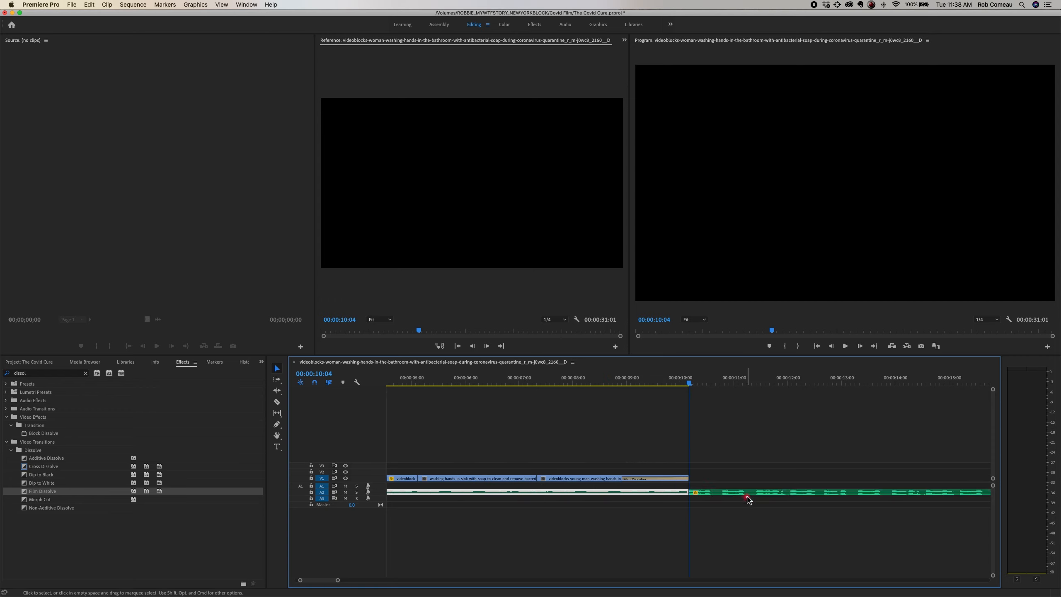
left_click(748, 493)
key("Delete")
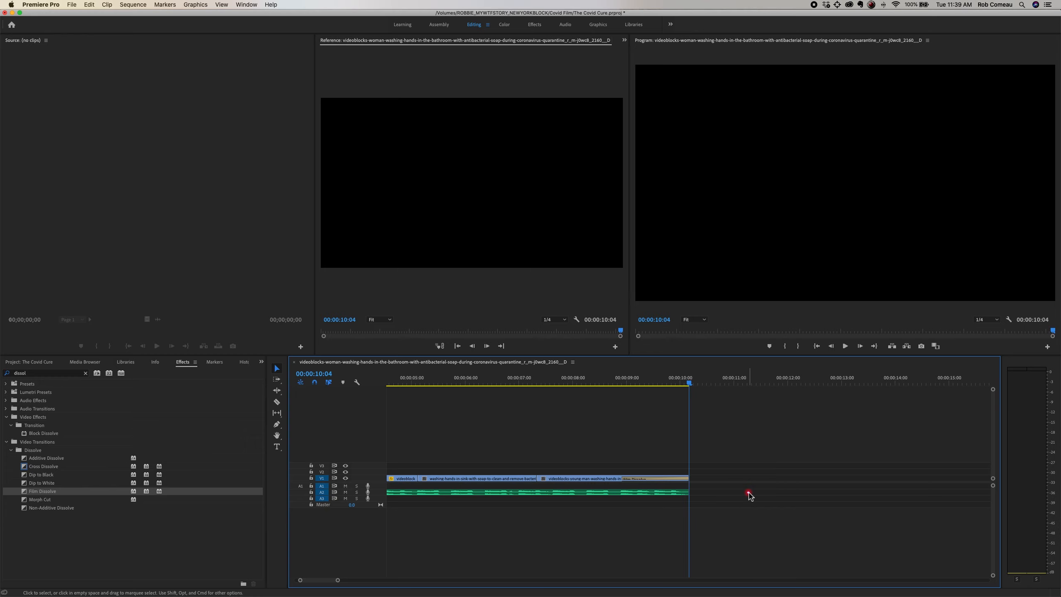
key("minus")
key("minus")
key("minus")
key("equal")
key("equal")
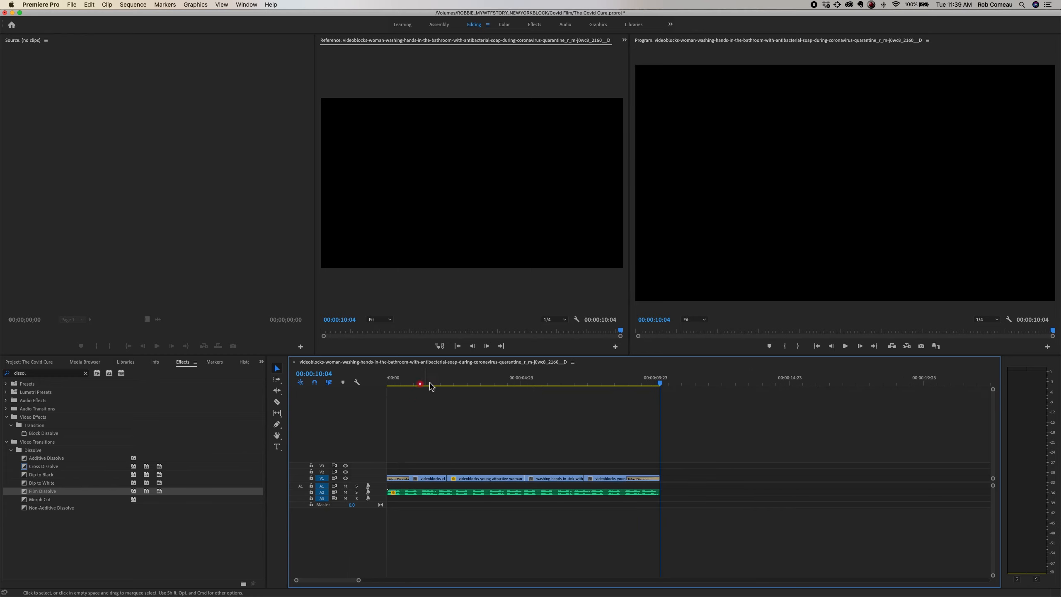
Step: Preview the sequence from the start to 00:00:03:01 and show the Effect Controls in the Editing workspace
left_click_drag(424, 383, 349, 383)
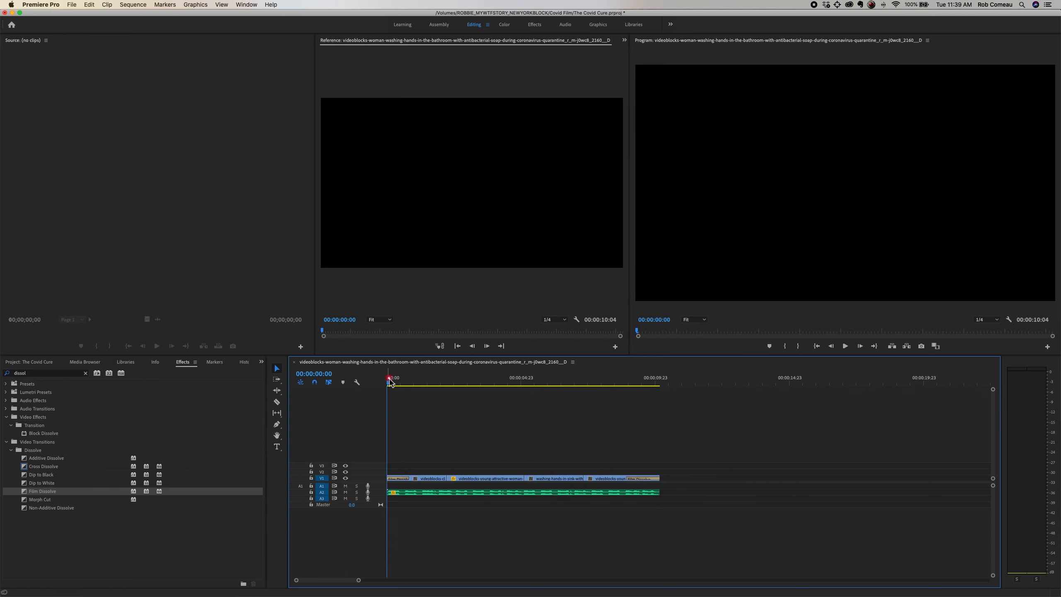
key("space")
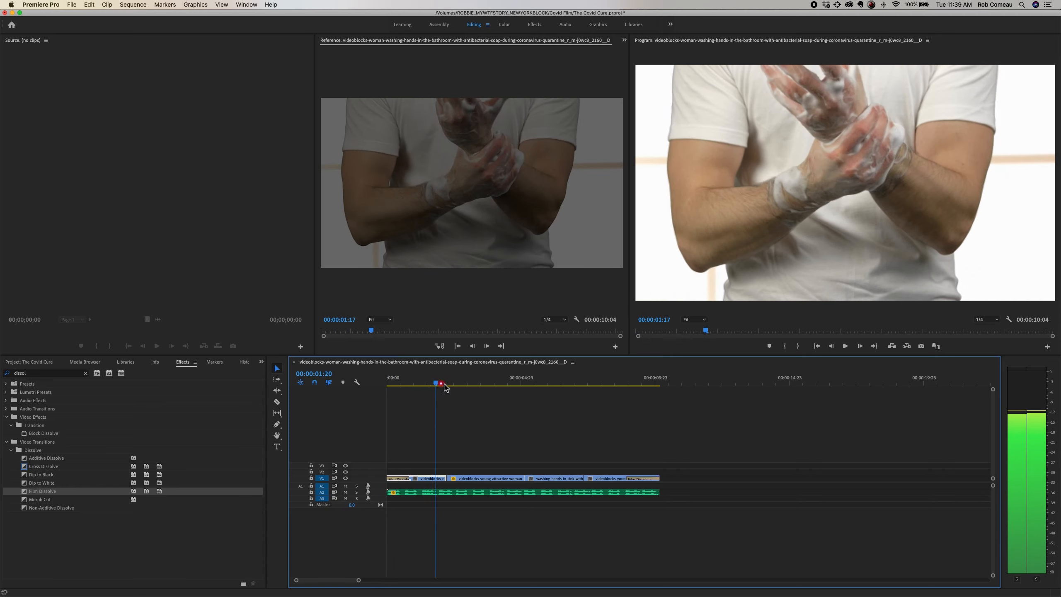
key("space")
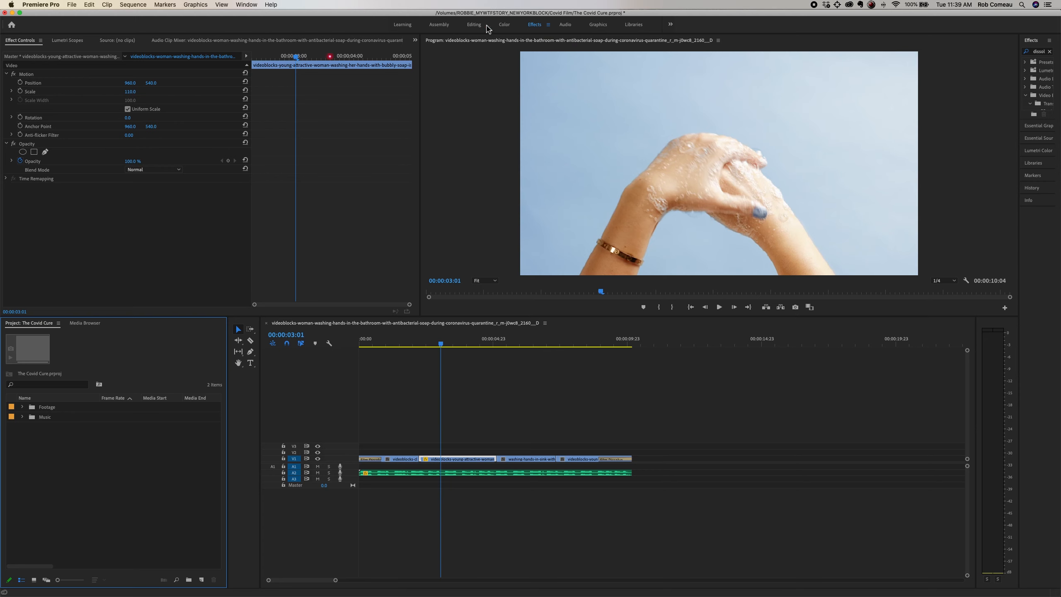
left_click(472, 26)
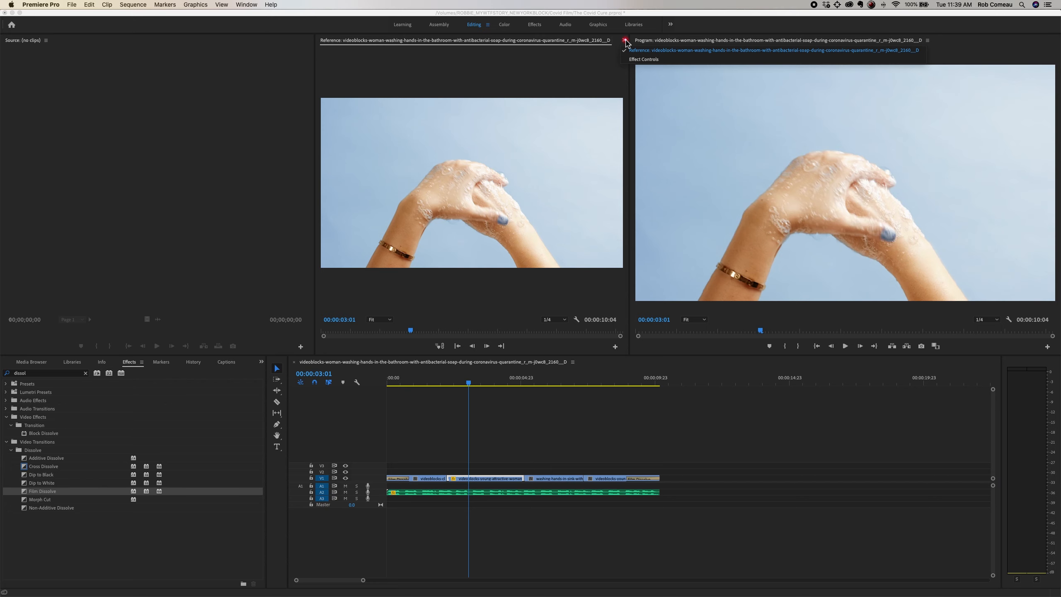
left_click(625, 40)
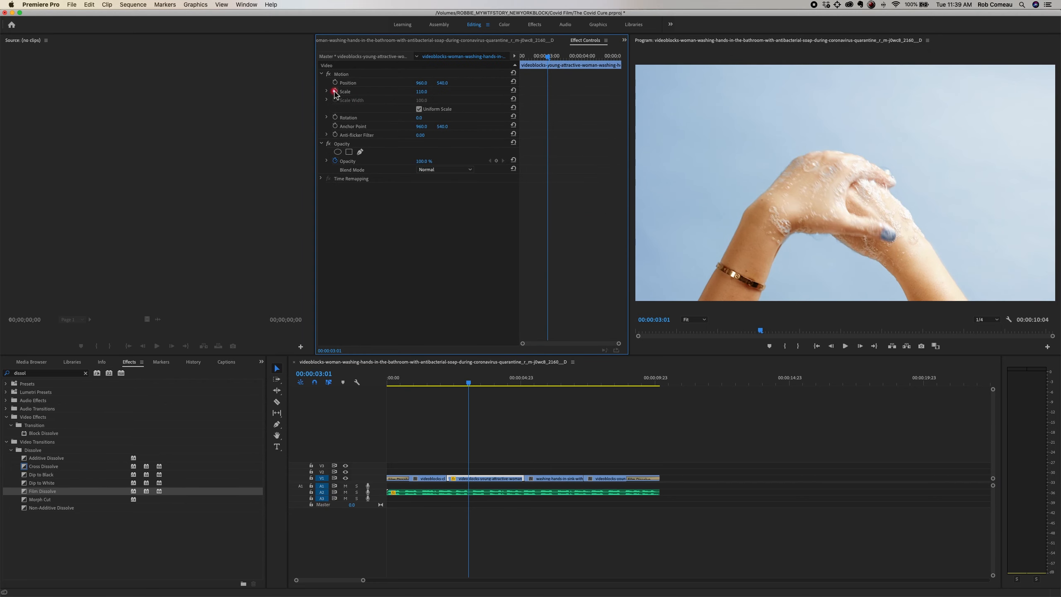
Step: Animate the young-attractive-woman clip's Scale with a keyframe of 110 at 00:00:03:01 and one of 120 at 00:00:04:12
left_click(335, 92)
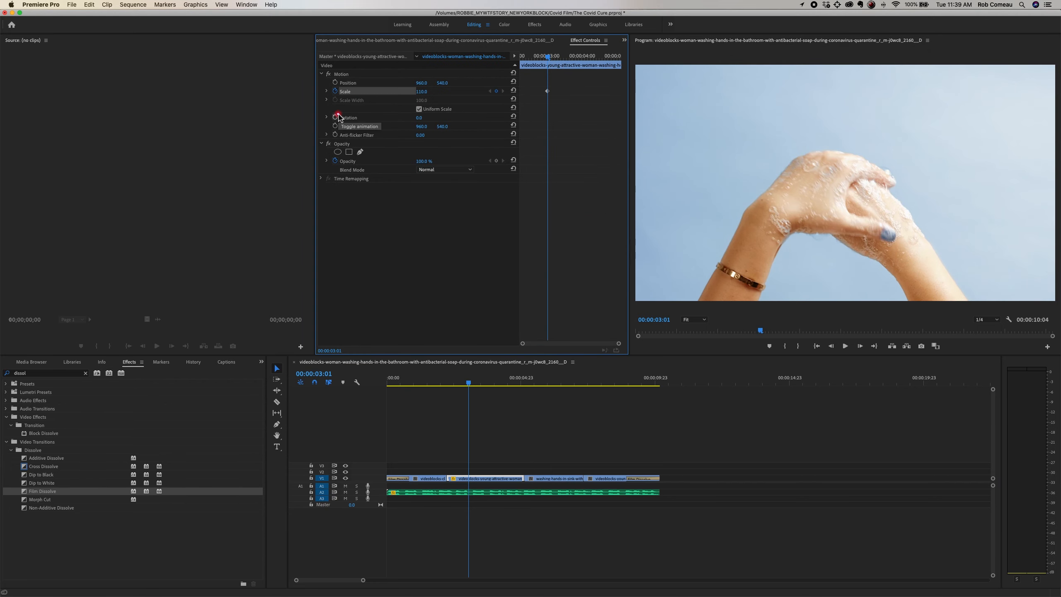
key("space")
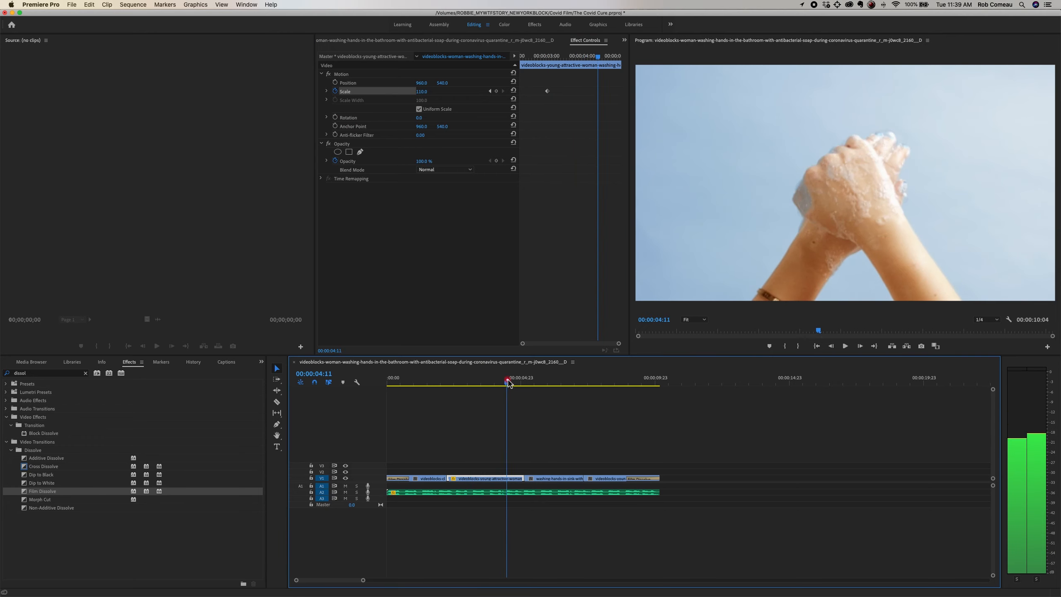
key("space")
left_click(496, 91)
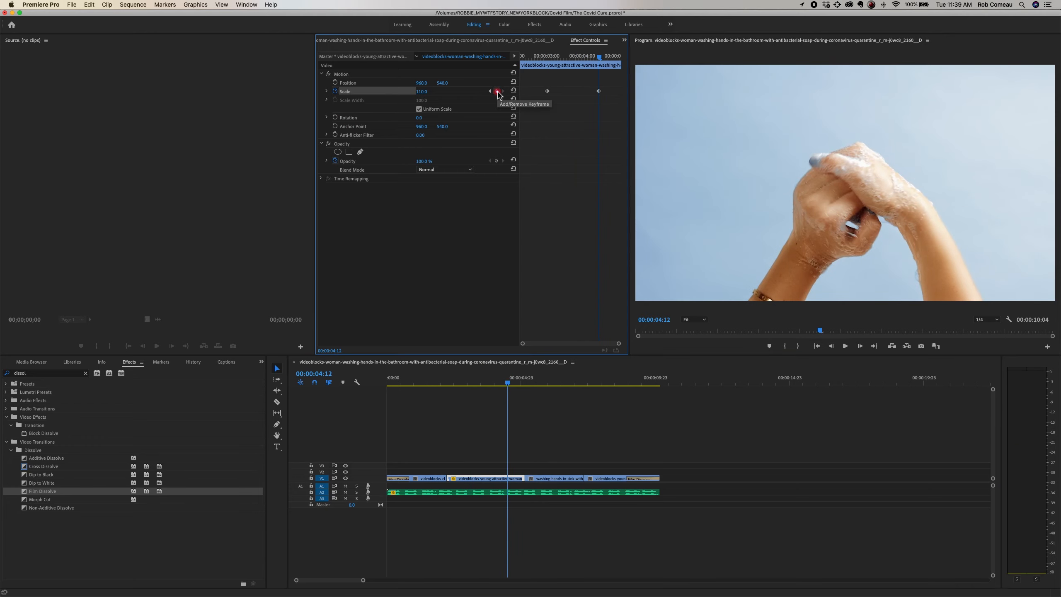
left_click(427, 91)
left_click(421, 91)
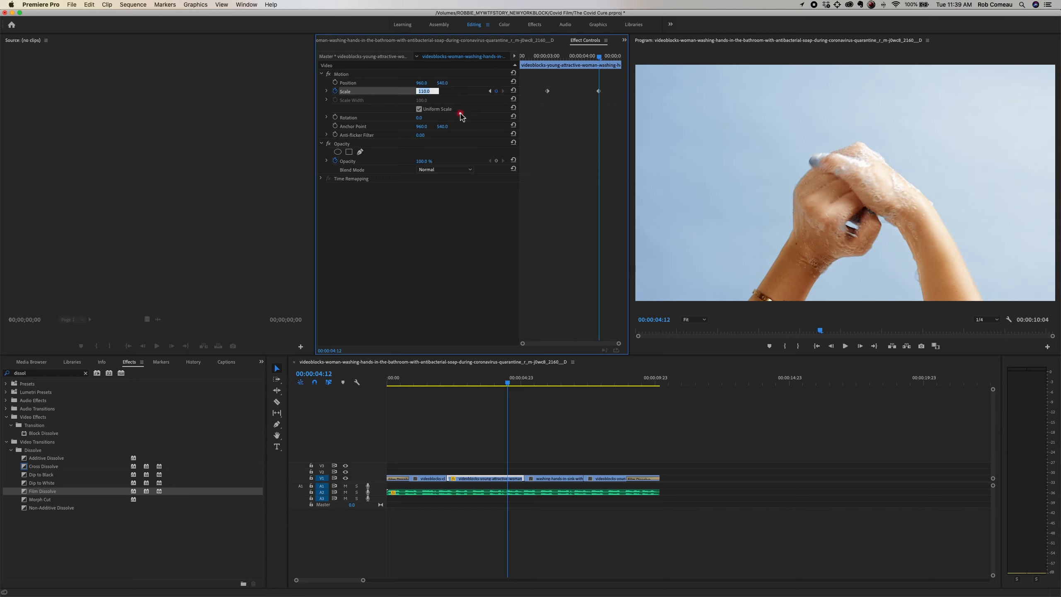
key("Return")
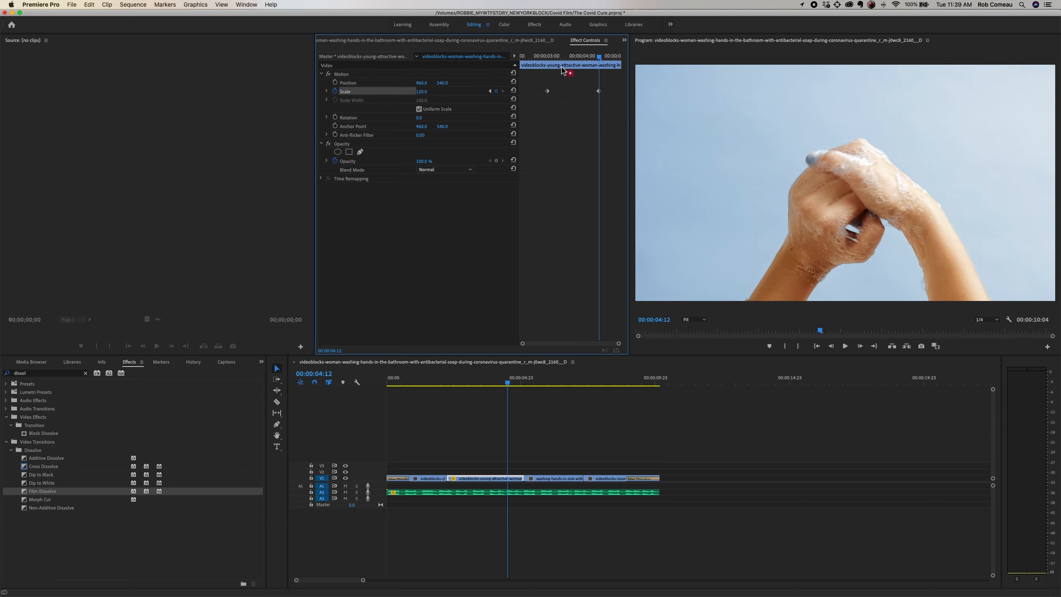
Step: Set the clip's Scale keyframe at 00:00:04:12 to 175 and play back the zoom
left_click(551, 56)
key("space")
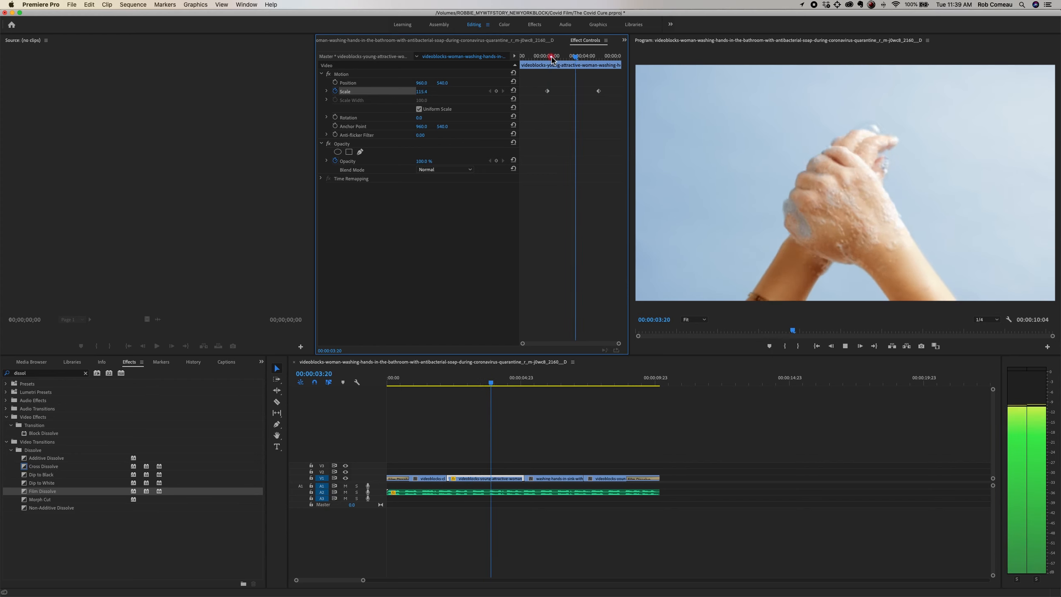
left_click(603, 58)
left_click_drag(602, 58, 600, 58)
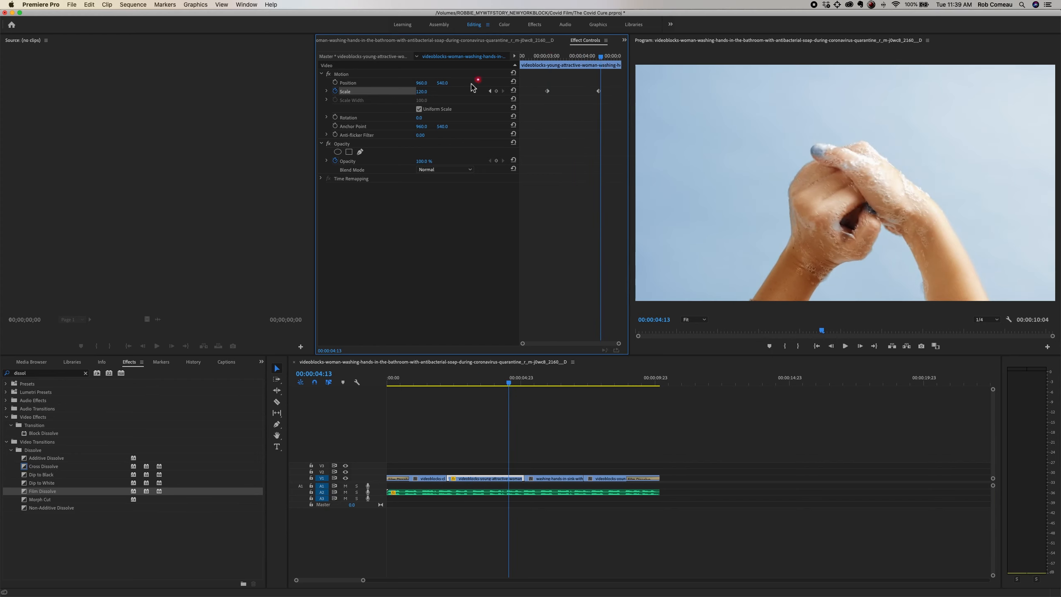
left_click(489, 91)
left_click(422, 93)
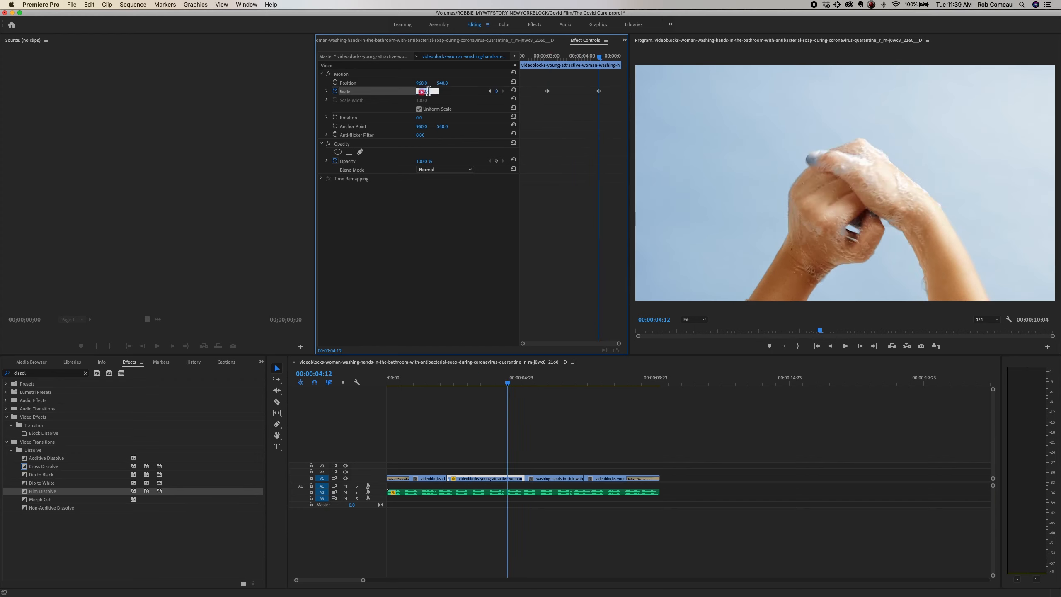
key("Return")
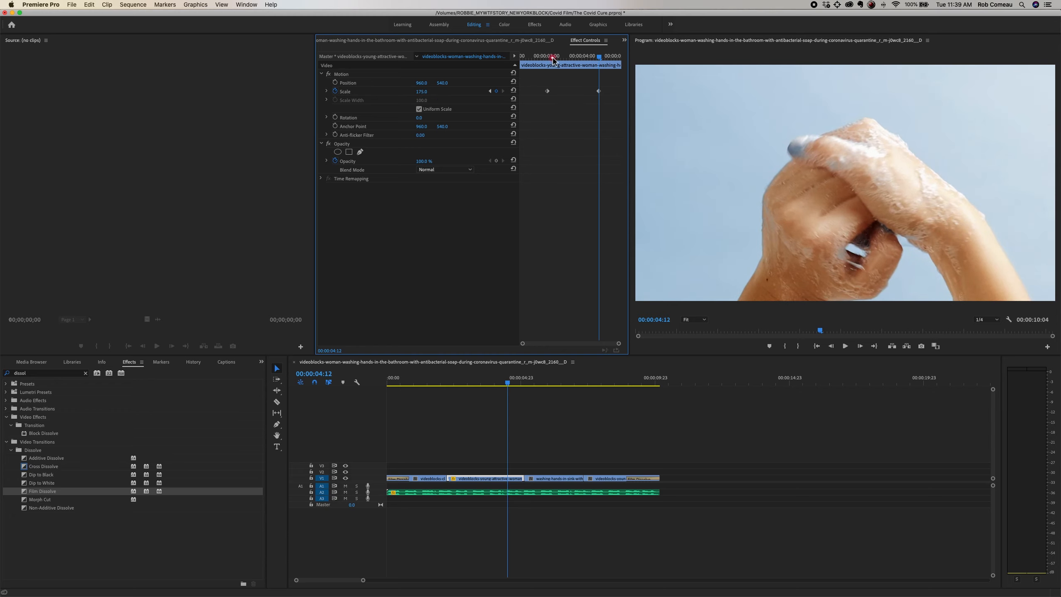
left_click(548, 57)
key("space")
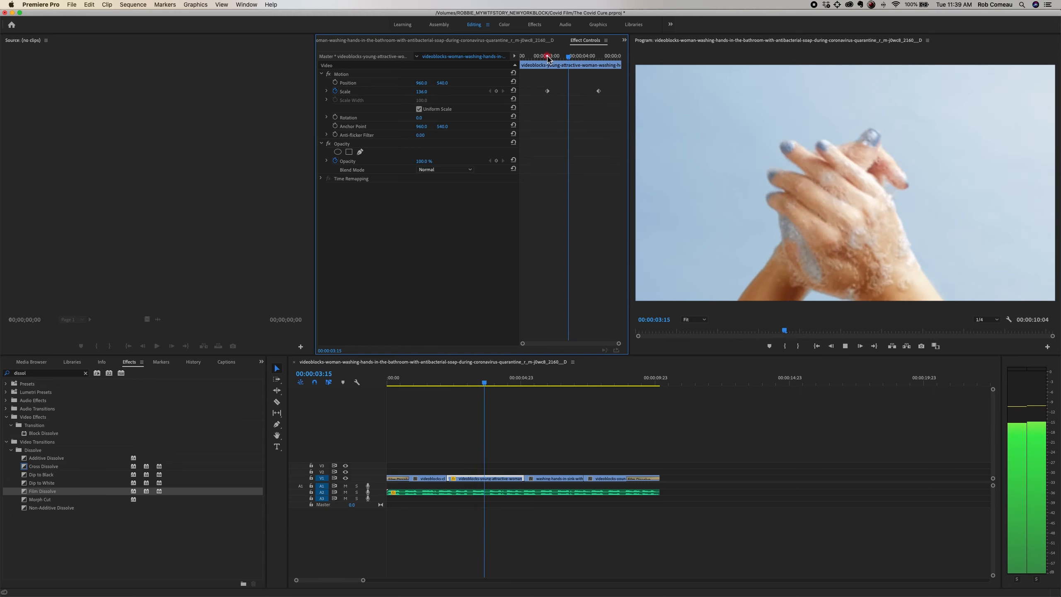
key("space")
left_click_drag(607, 59, 567, 63)
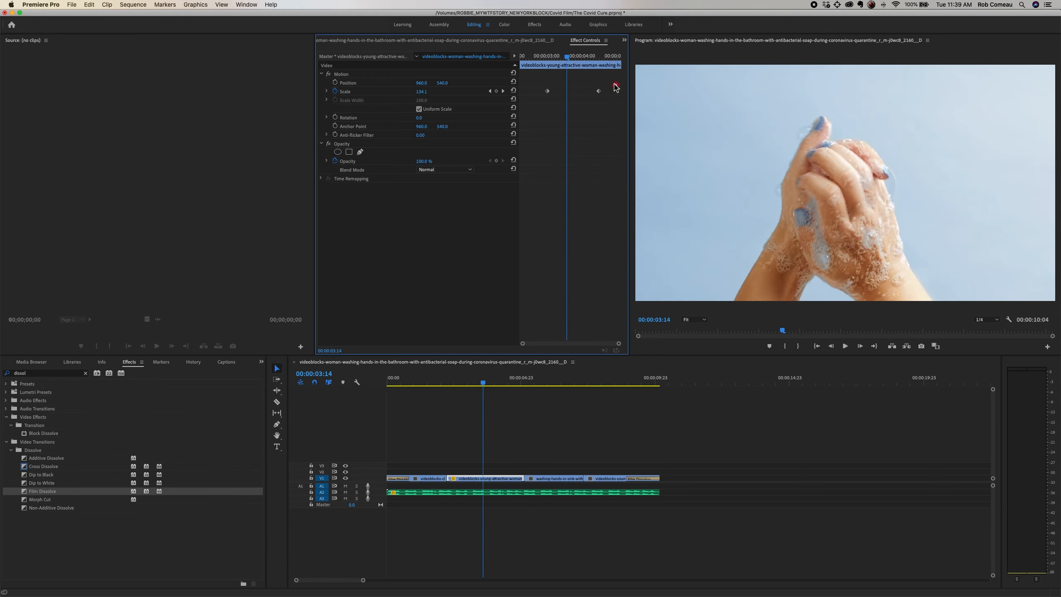
Step: Remove the clip's Scale keyframes by turning off its animation and set Scale to 110
left_click(333, 91)
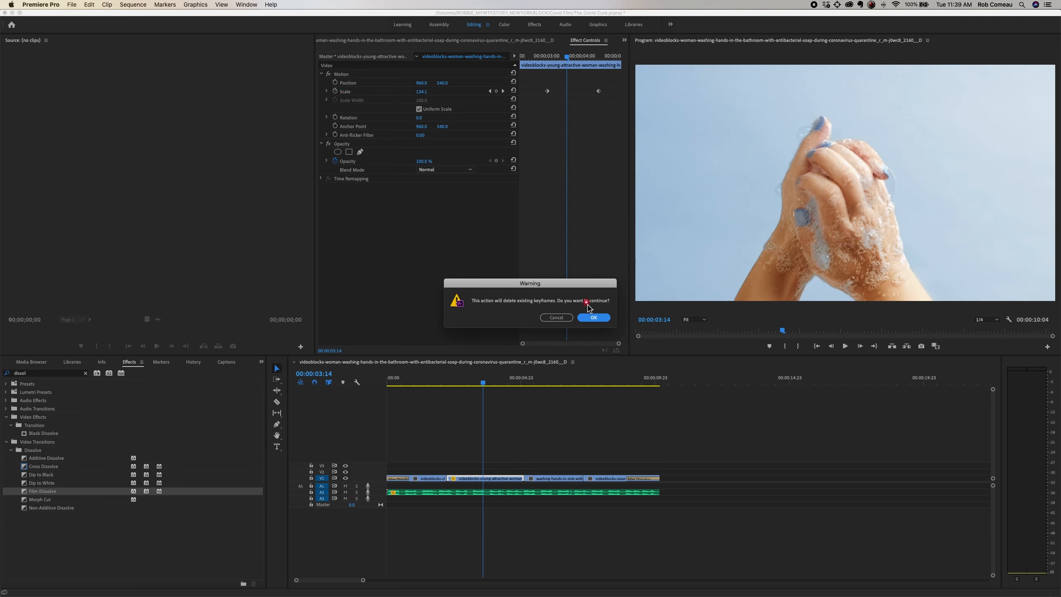
left_click(592, 318)
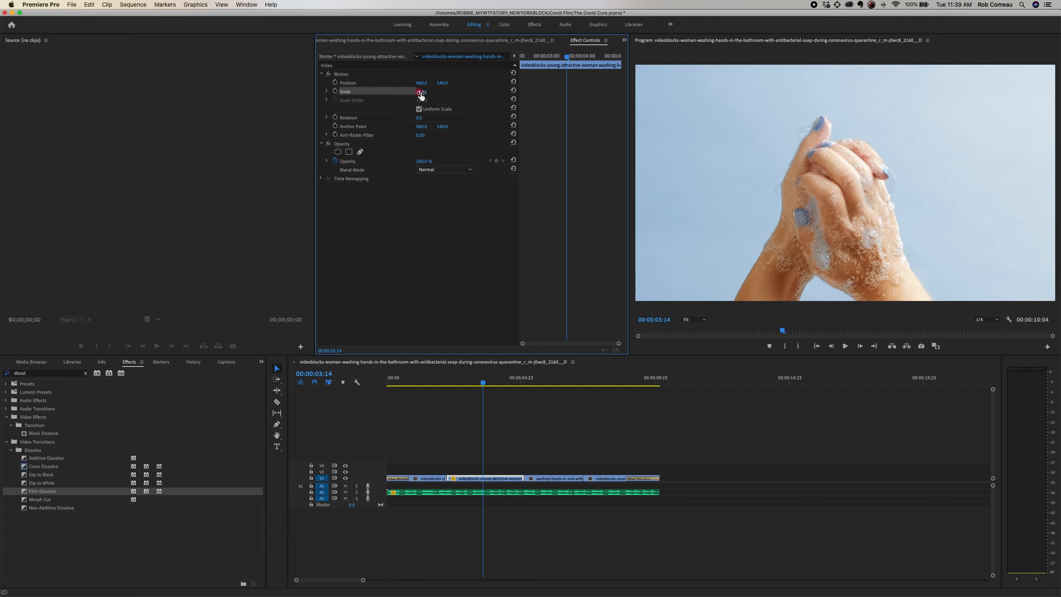
left_click_drag(452, 158, 448, 159)
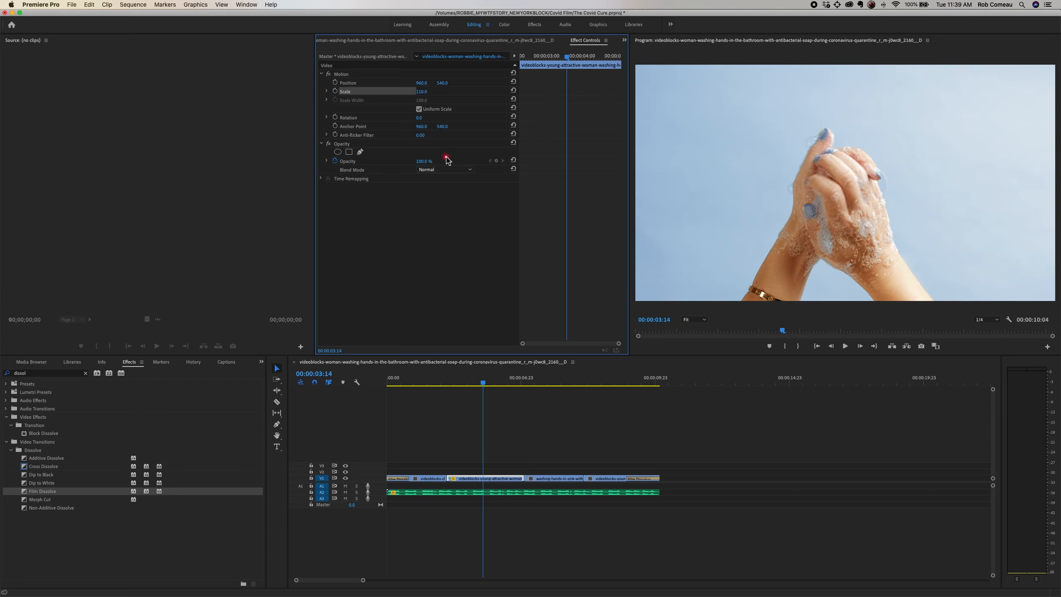
Step: Swap the young-attractive-woman and washing-hands-in-sink clips on V1 so the sink clip comes first, leaving no gaps
left_click(537, 435)
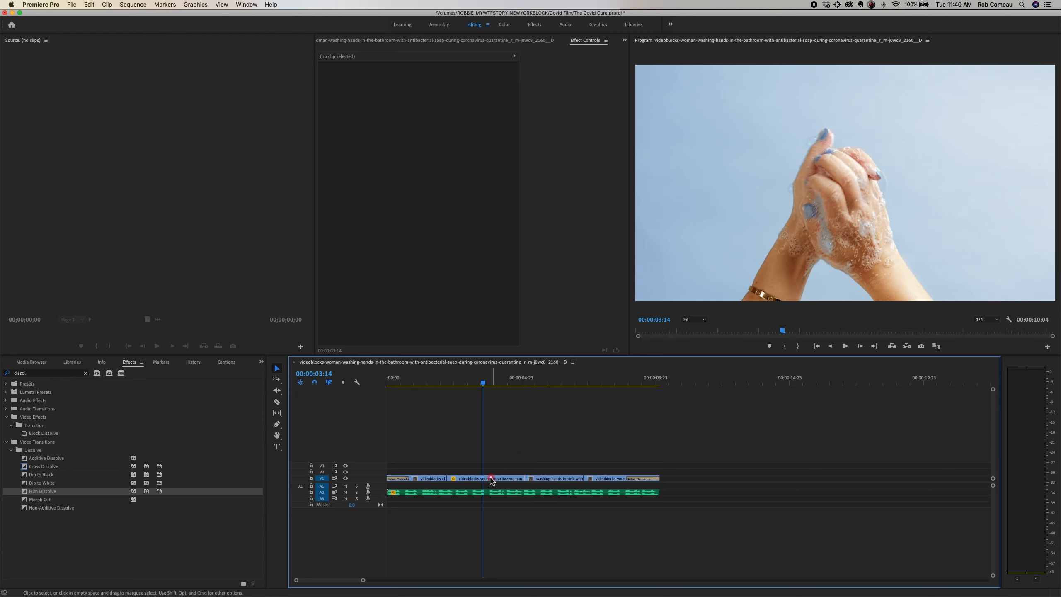
left_click_drag(489, 481, 499, 475)
left_click_drag(535, 473, 473, 479)
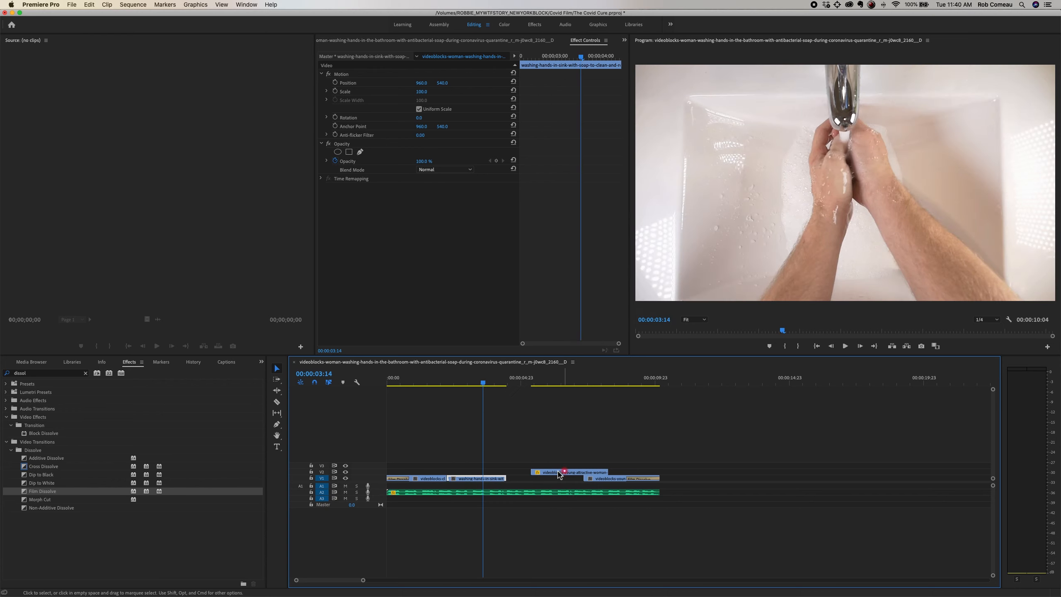
mouse_move(561, 474)
left_mouse_down()
mouse_move(539, 473)
mouse_move(544, 483)
left_mouse_up()
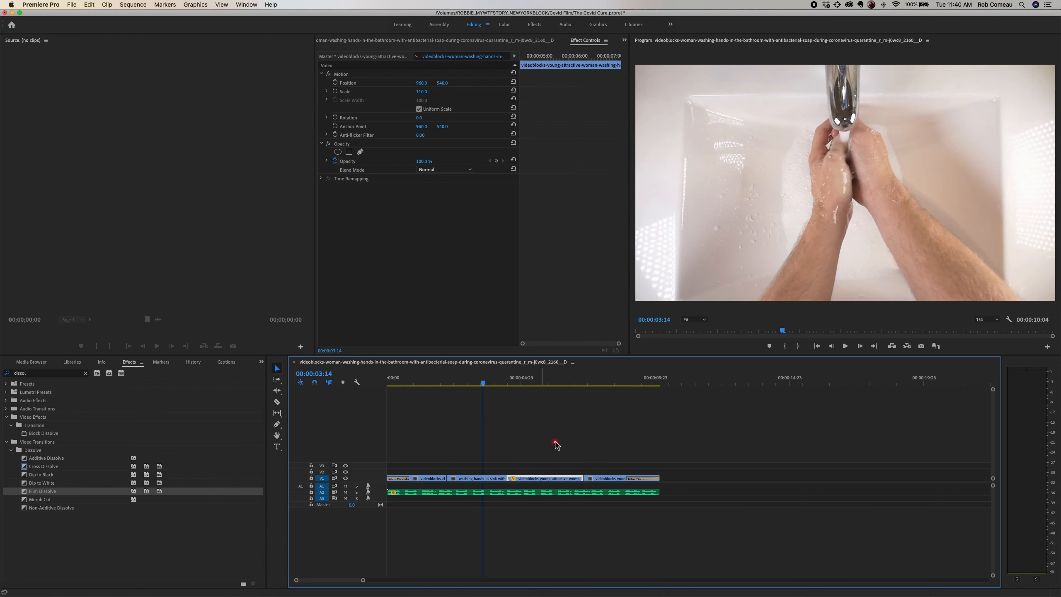
left_click(555, 443)
key("minus")
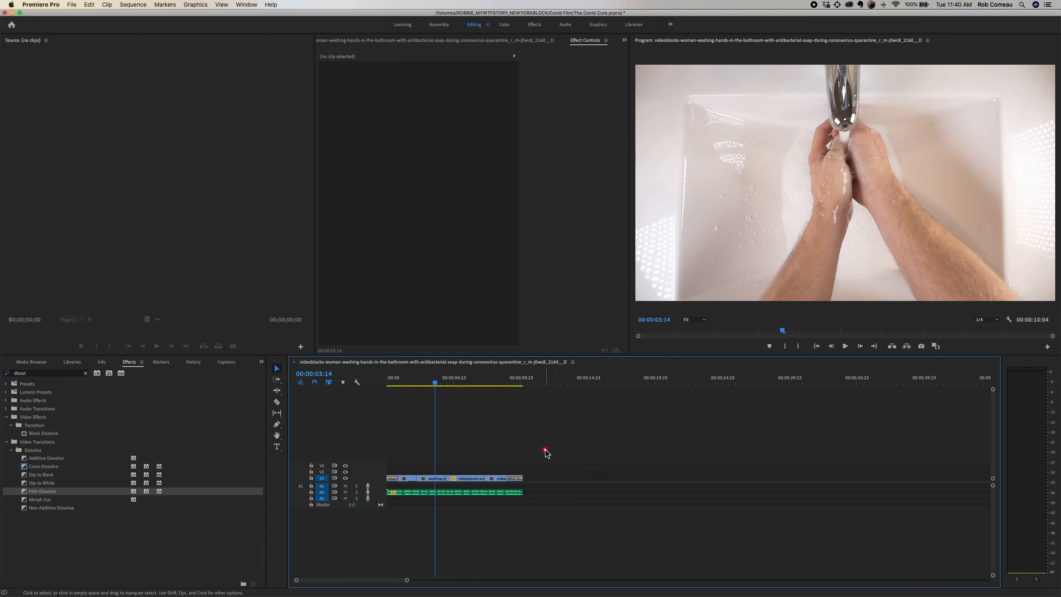
key("equal")
Step: Try lifting the sink and young-attractive-woman clips onto V3 and V4, and undo the moves
mouse_move(545, 478)
left_mouse_down()
mouse_move(545, 457)
mouse_move(527, 472)
mouse_move(542, 470)
left_mouse_up()
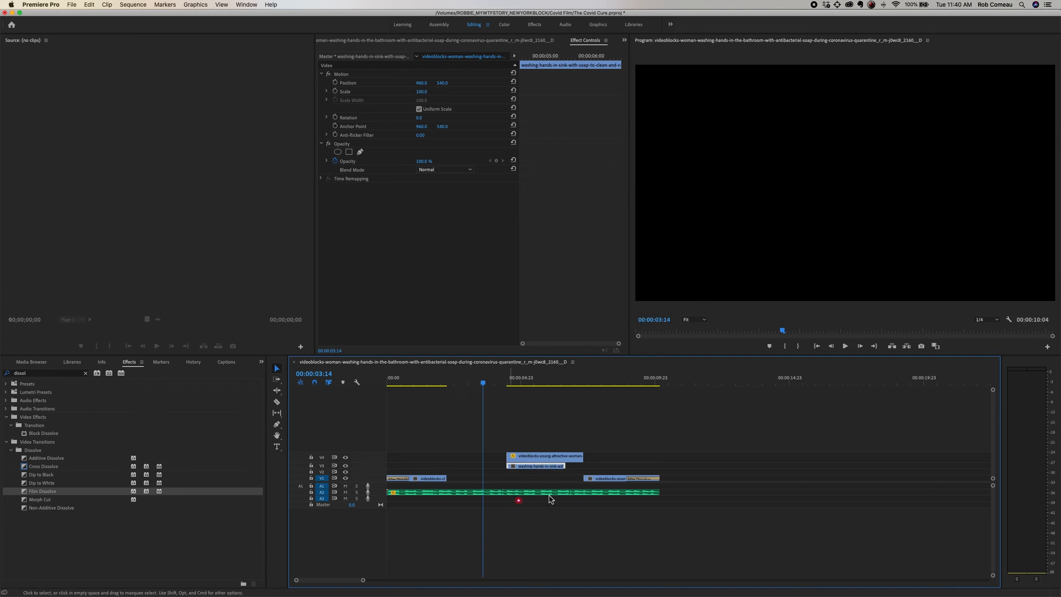
key("super+z")
key("super+z")
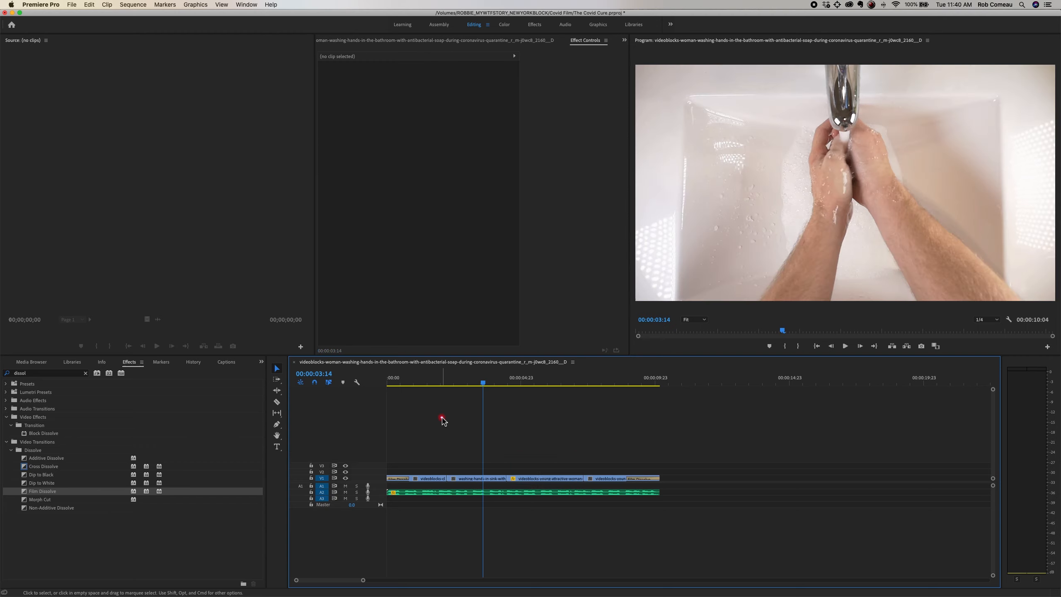
Step: Return the playhead to the start of the sequence and show the project's Footage and Music bins
left_click_drag(654, 379, 341, 382)
left_click(435, 431)
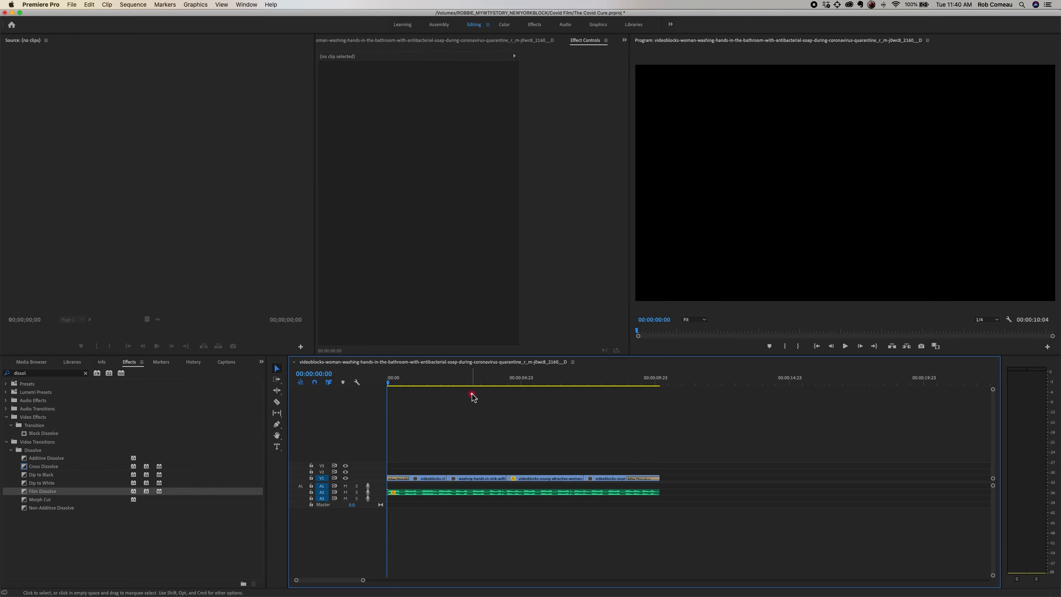
left_click(260, 363)
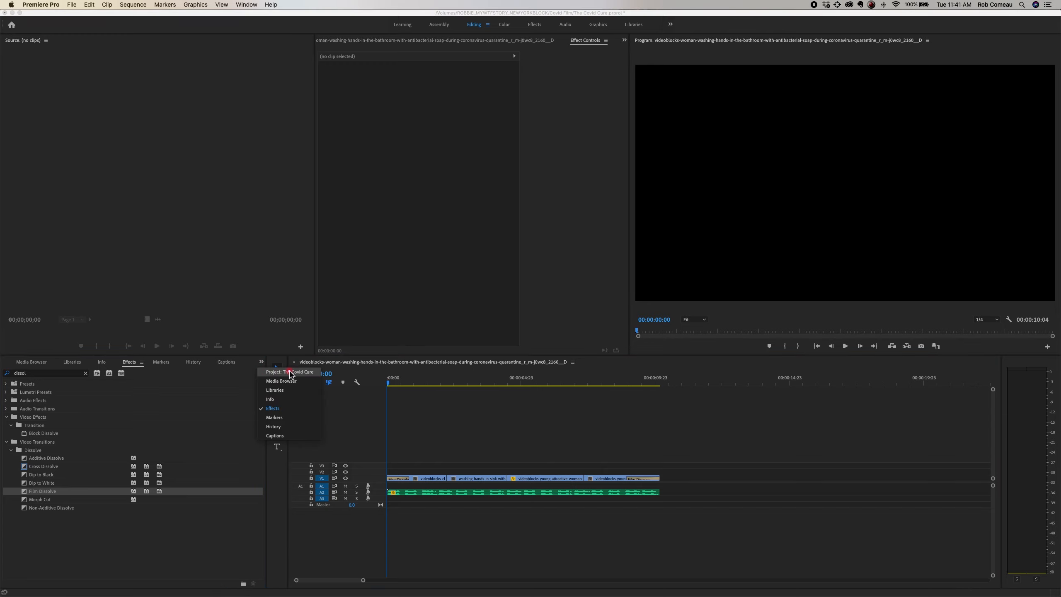
left_click(277, 372)
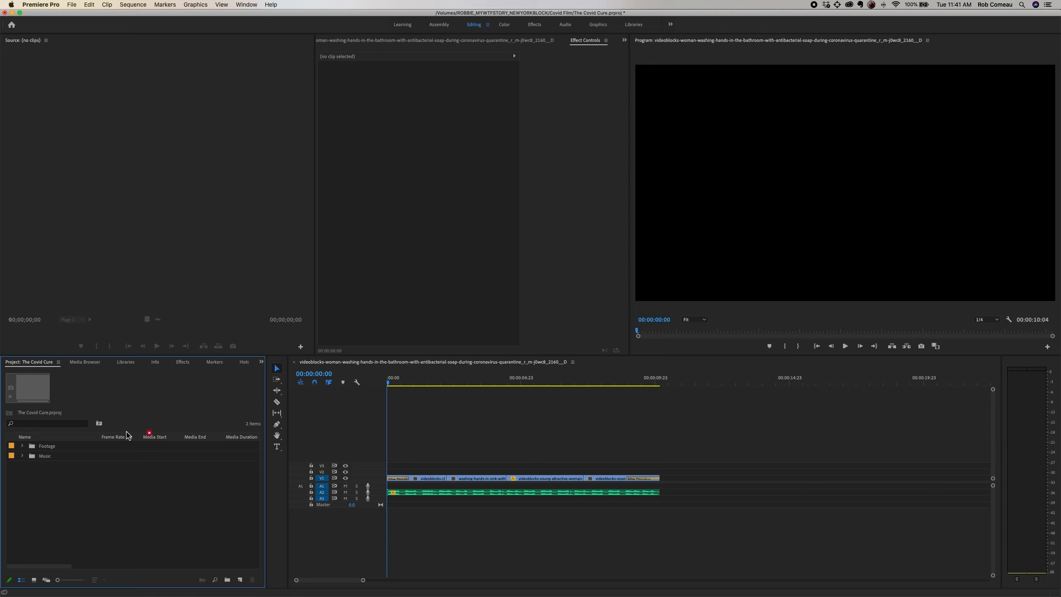
left_click(182, 362)
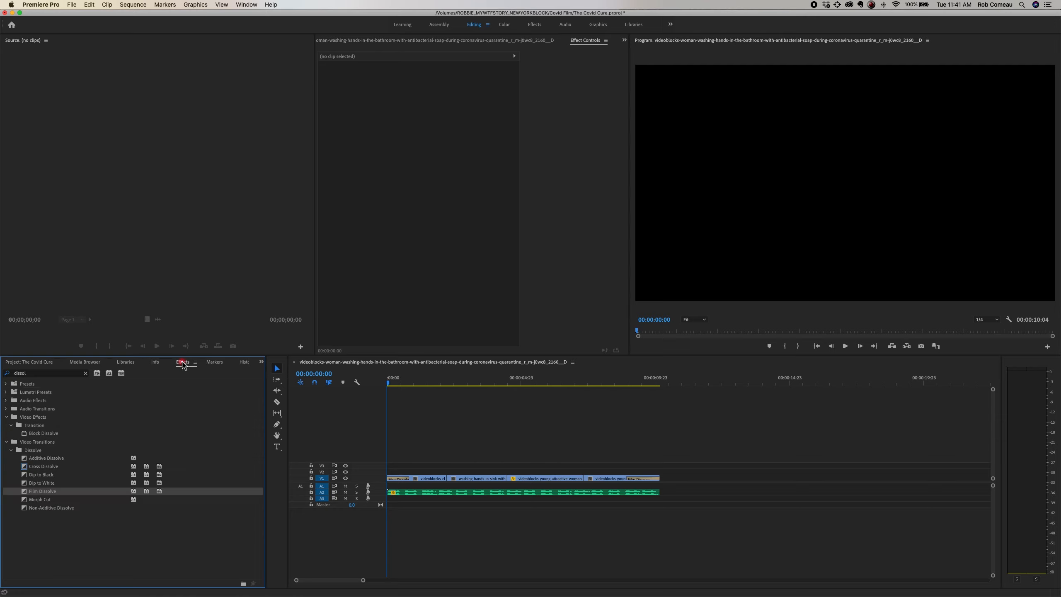
left_click(24, 364)
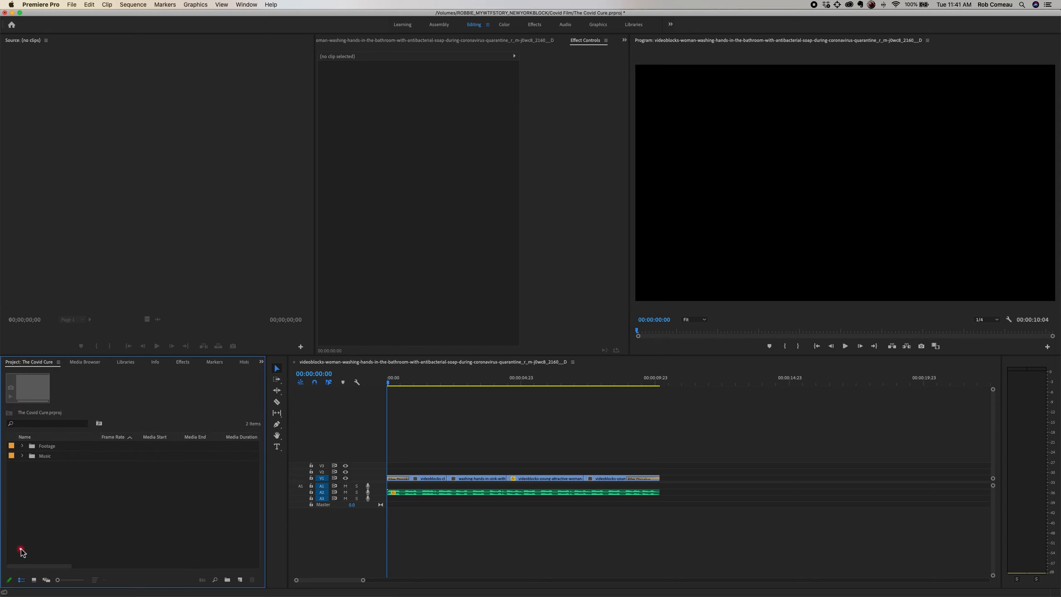
Step: Delete the music clip from A2 and place the happy-days file from the Music bin at the start of A1
left_click(553, 520)
left_click(525, 493)
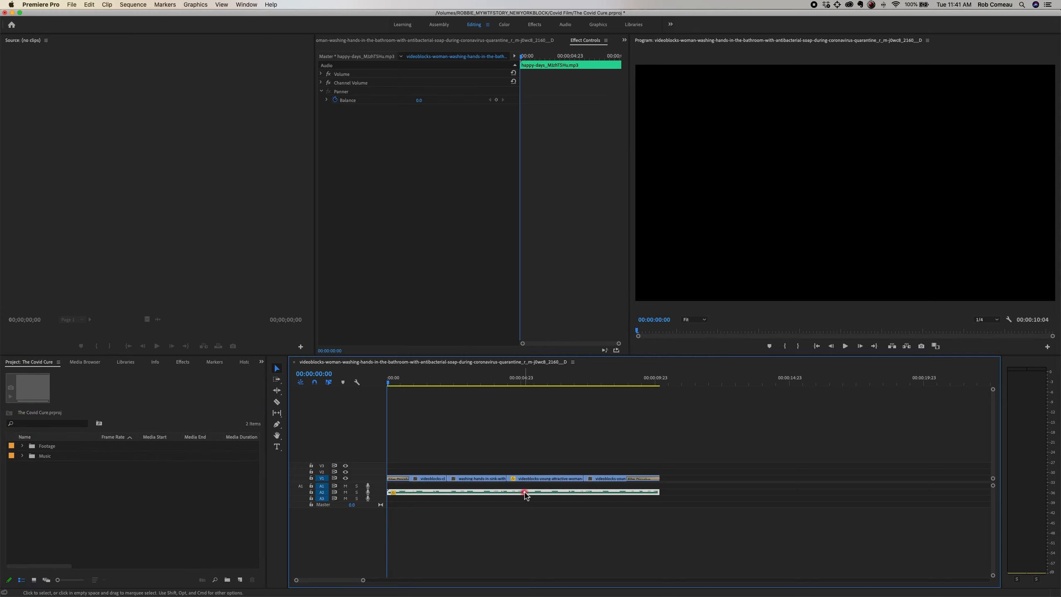
key("Delete")
left_click(22, 456)
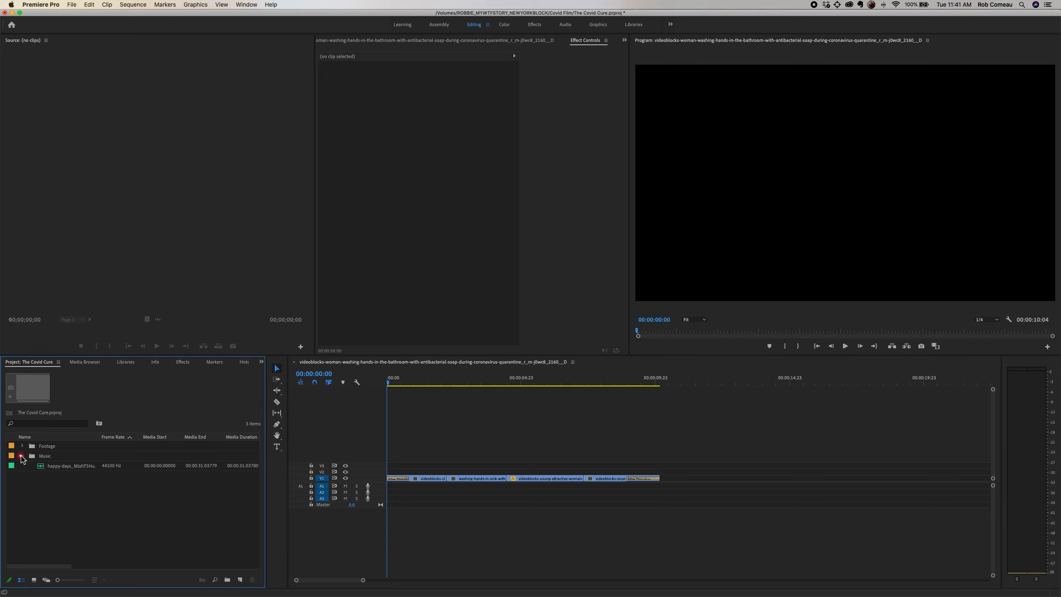
left_click_drag(41, 476, 369, 502)
left_click_drag(68, 465, 377, 488)
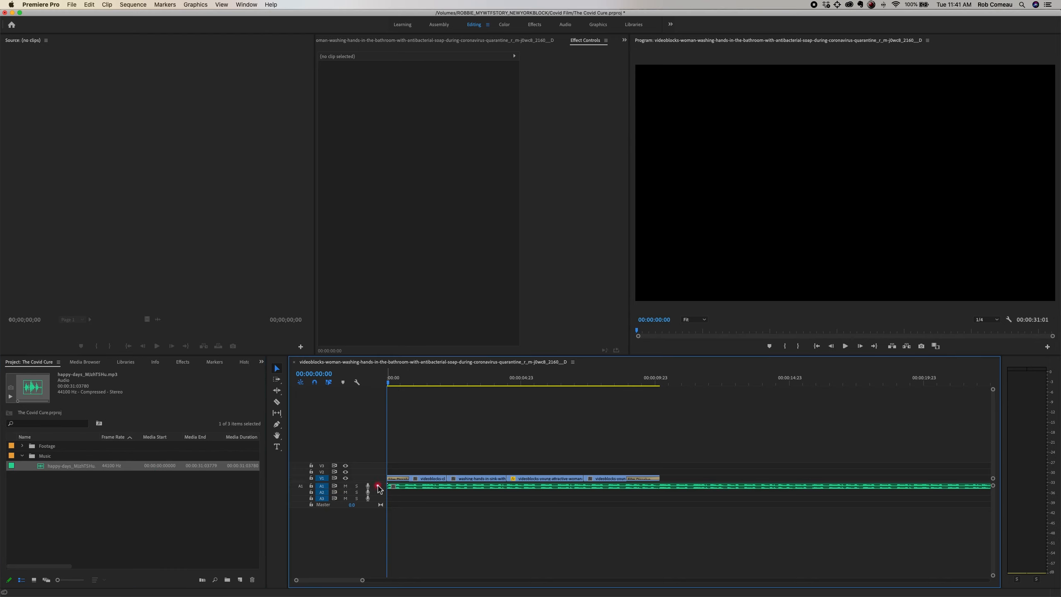